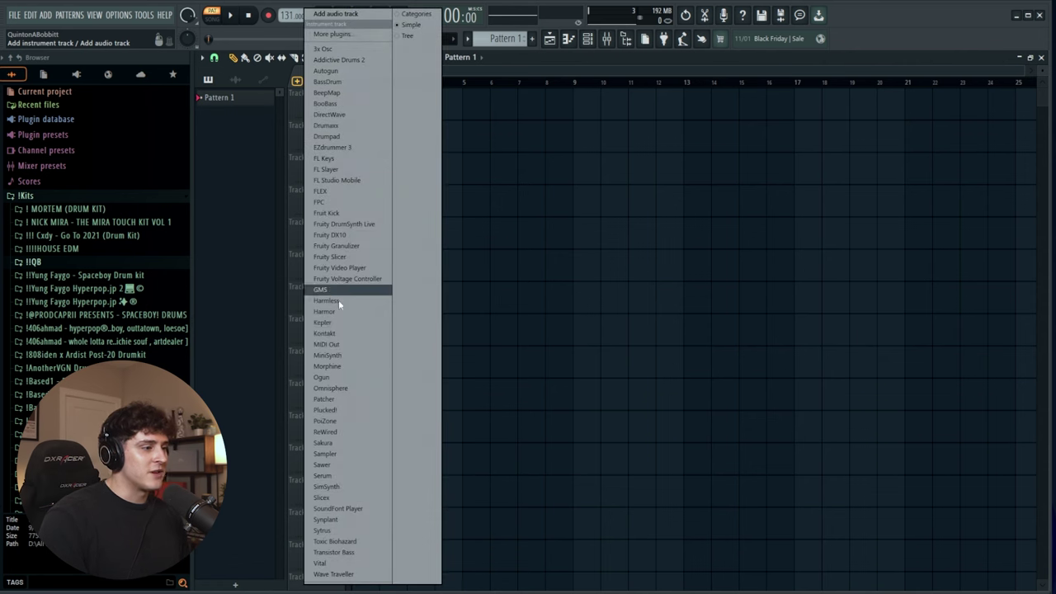
- Add a Serum instrument track and load the CHORD - BLICKY preset from the CYBĒR v2 presets
click(345, 476)
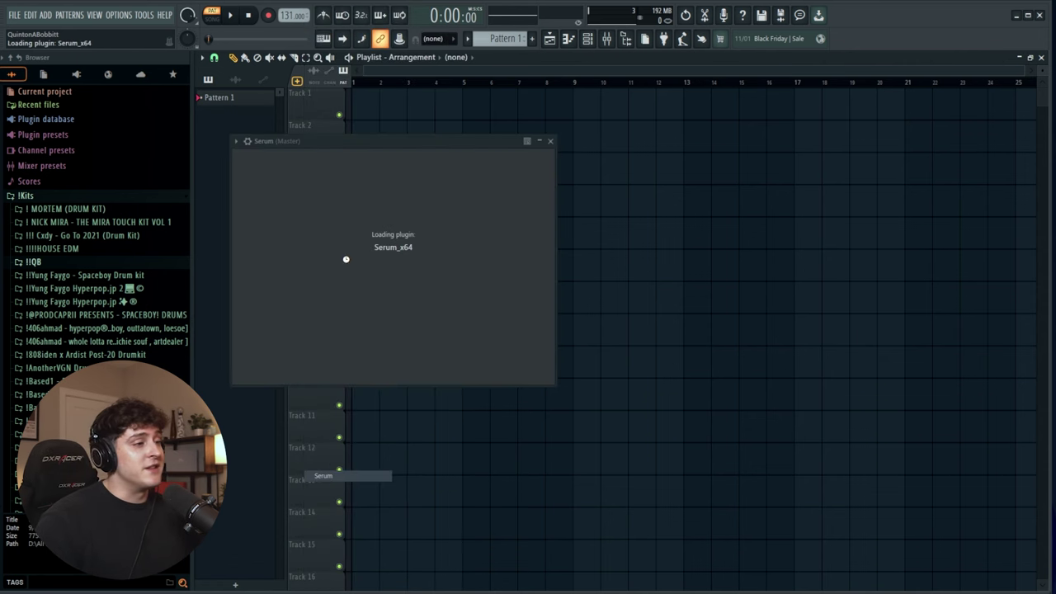
click(608, 87)
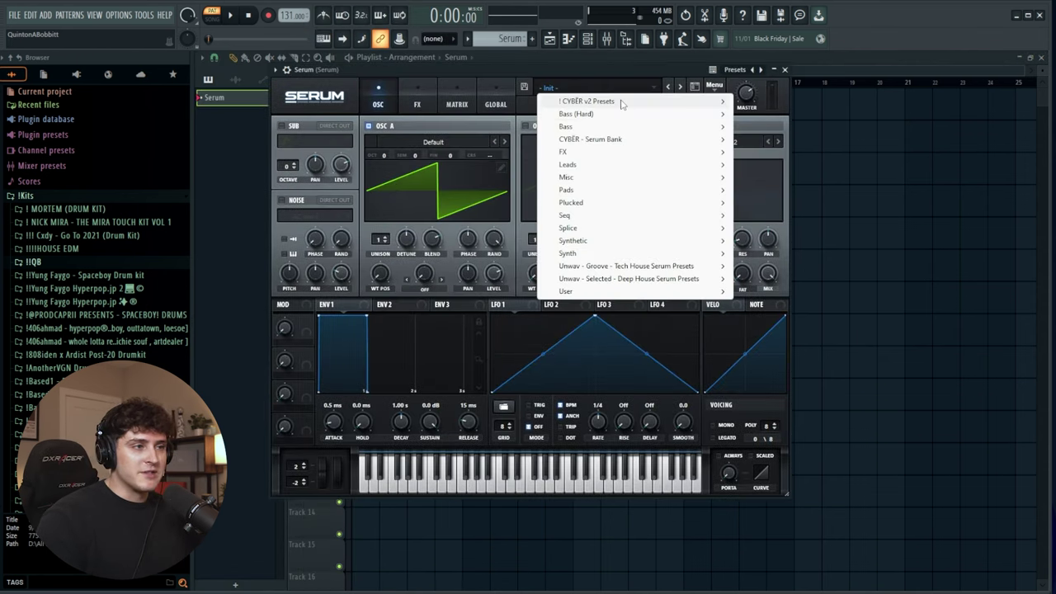
mouse_move(623, 104)
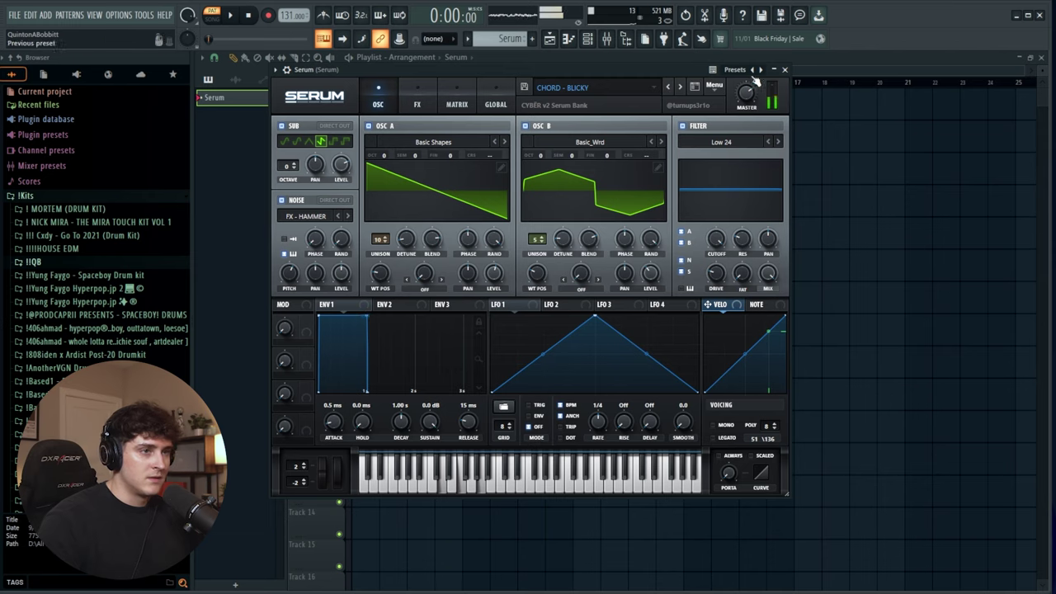
click(785, 69)
- Open the Serum pattern for note editing, raise its B4 note one octave to B5, and play it back
scroll(421, 94, up, 2)
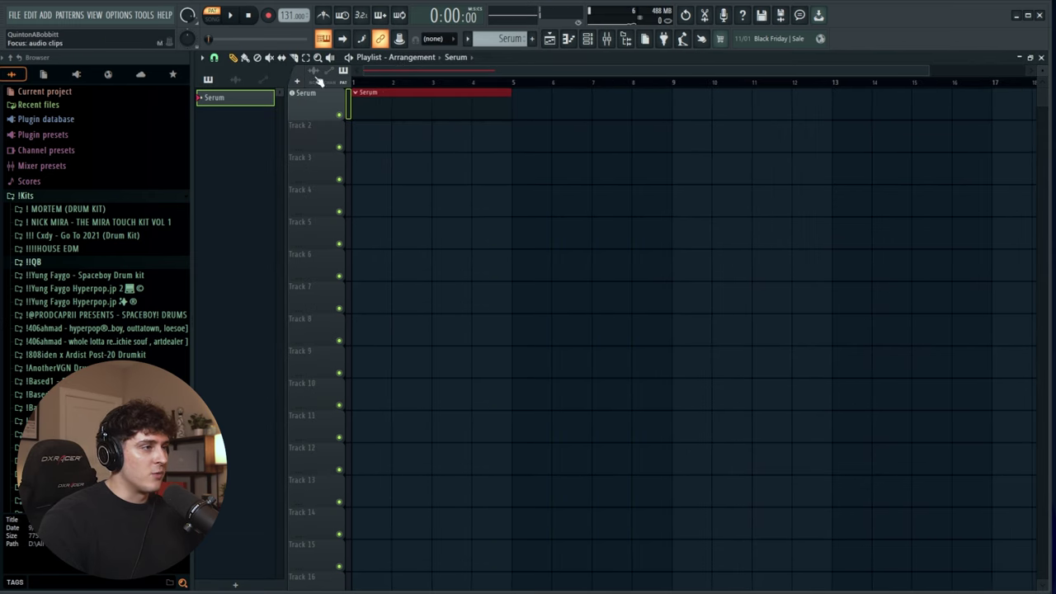
double_click(381, 103)
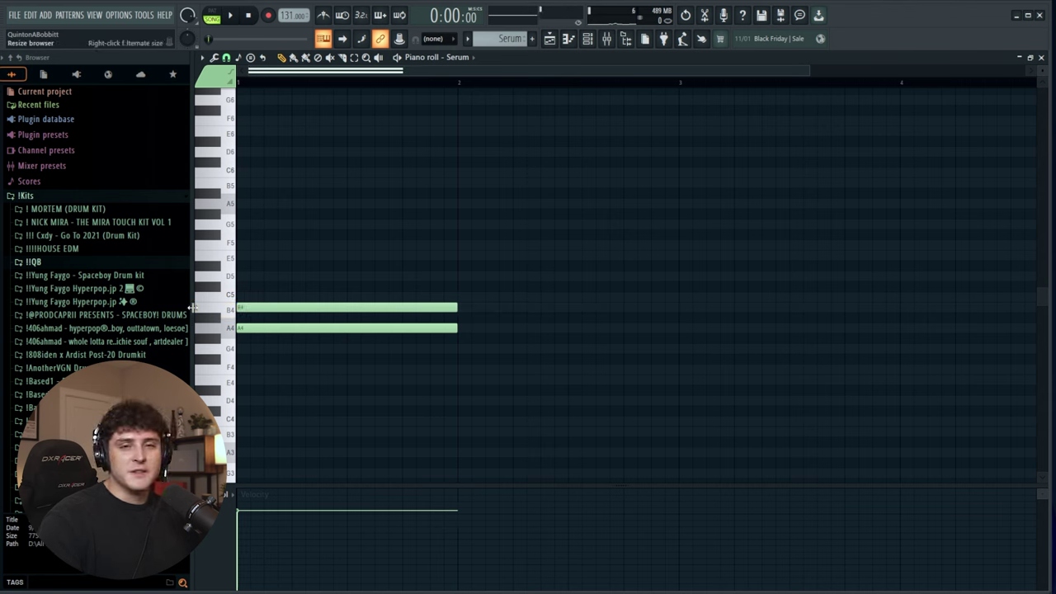
key(space)
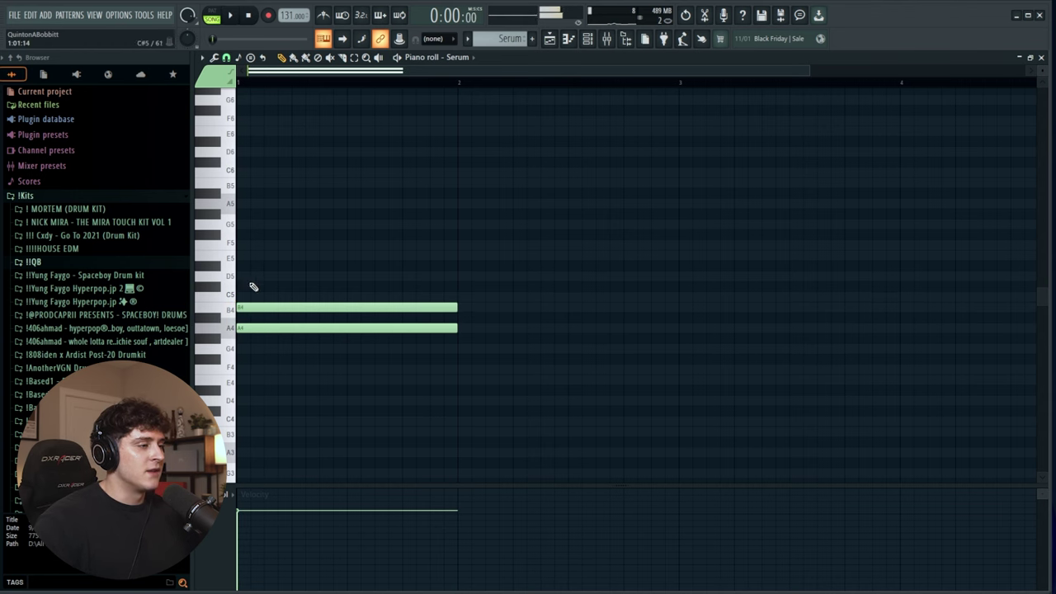
key(ctrl+Up)
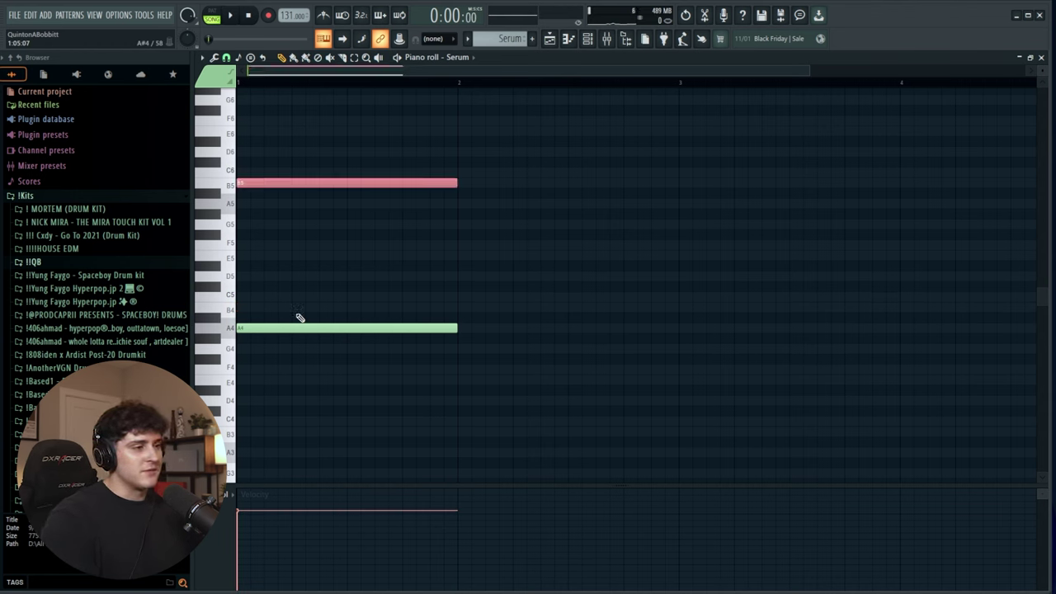
key(space)
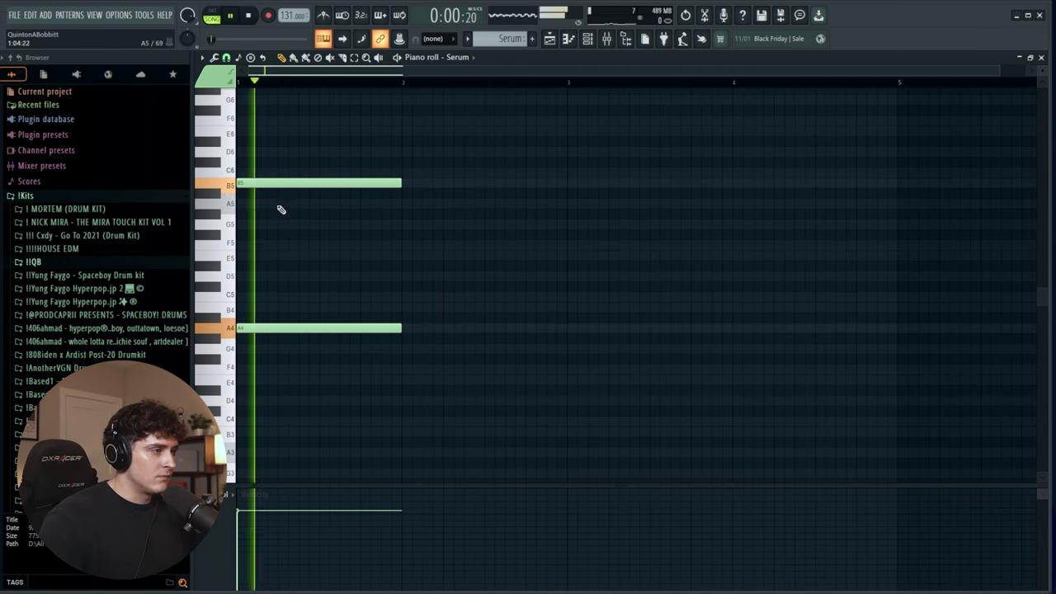
- Try adding a third note at A5, entering partway through the two-note chord, and audition it
click(281, 204)
click(324, 225)
key(space)
key(space)
right_click(327, 227)
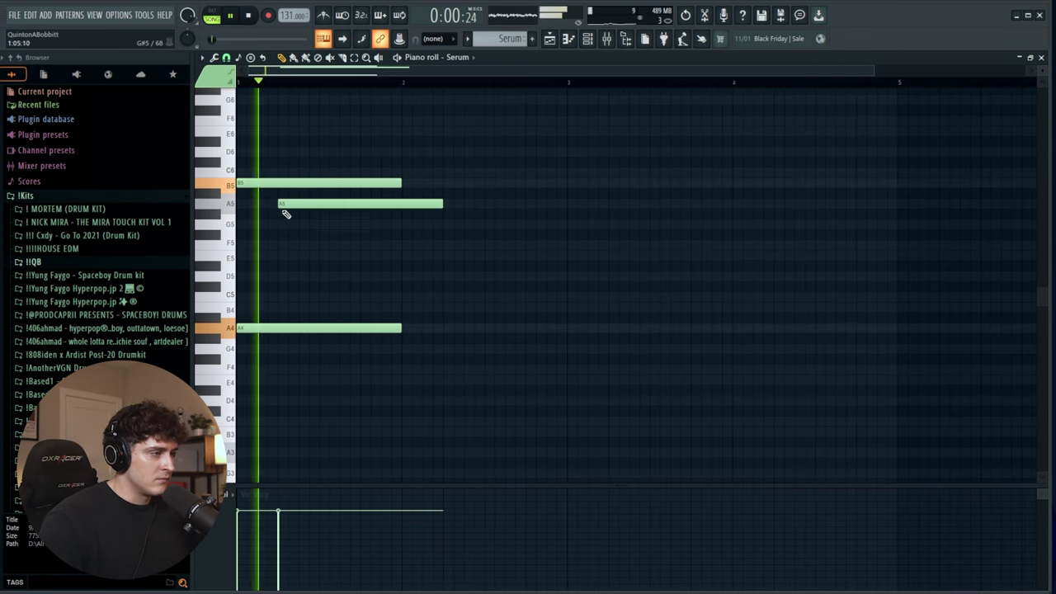
- Set the project tempo to 128 BPM and play the chord
scroll(289, 84, up, 2)
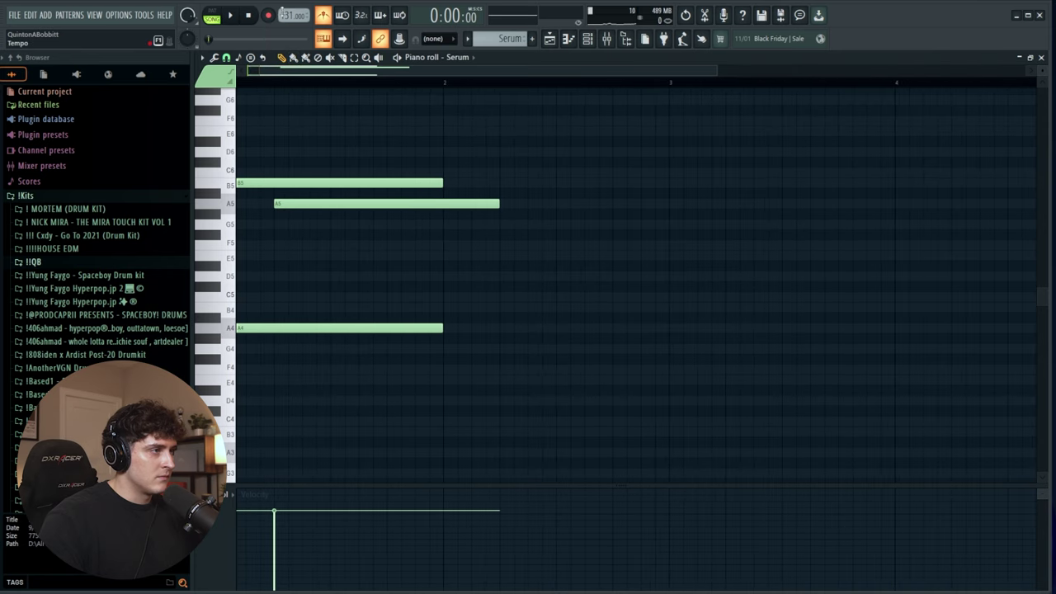
scroll(288, 83, up, 2)
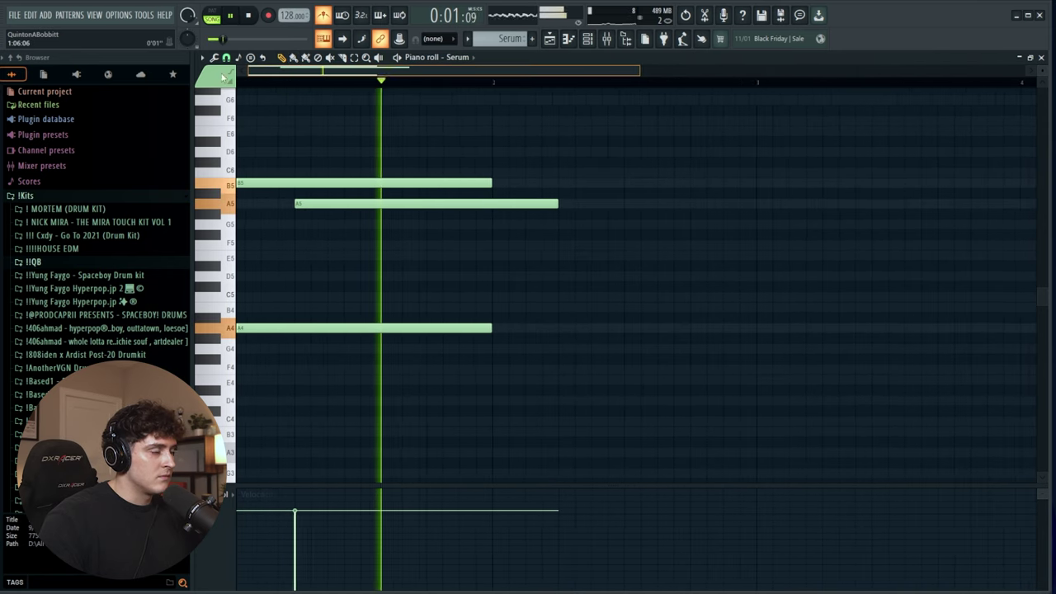
- Remove the A5 note and try D5 and F5 in its place as the delayed third note
right_click(308, 204)
click(316, 273)
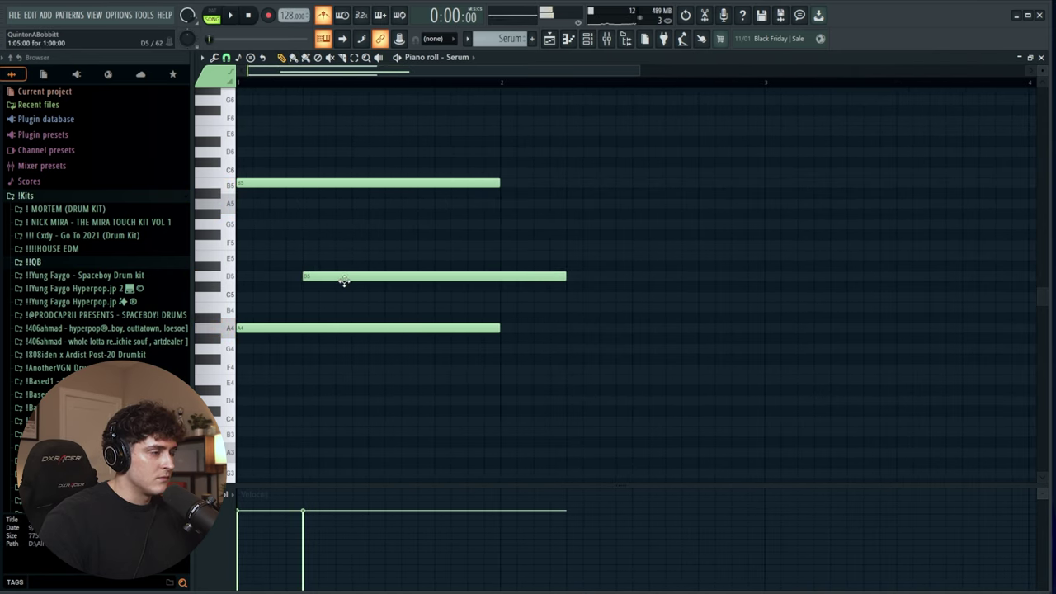
right_click(342, 275)
click(338, 245)
right_click(363, 245)
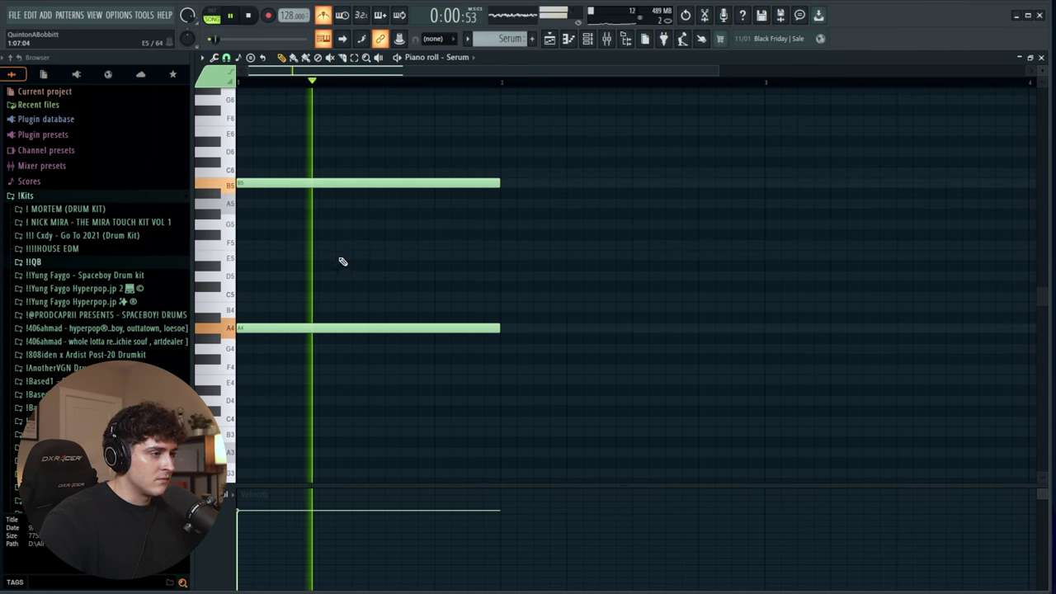
- Add an E5 note entering partway through the chord and trim it to the chord's end
click(340, 258)
drag(594, 257, 500, 259)
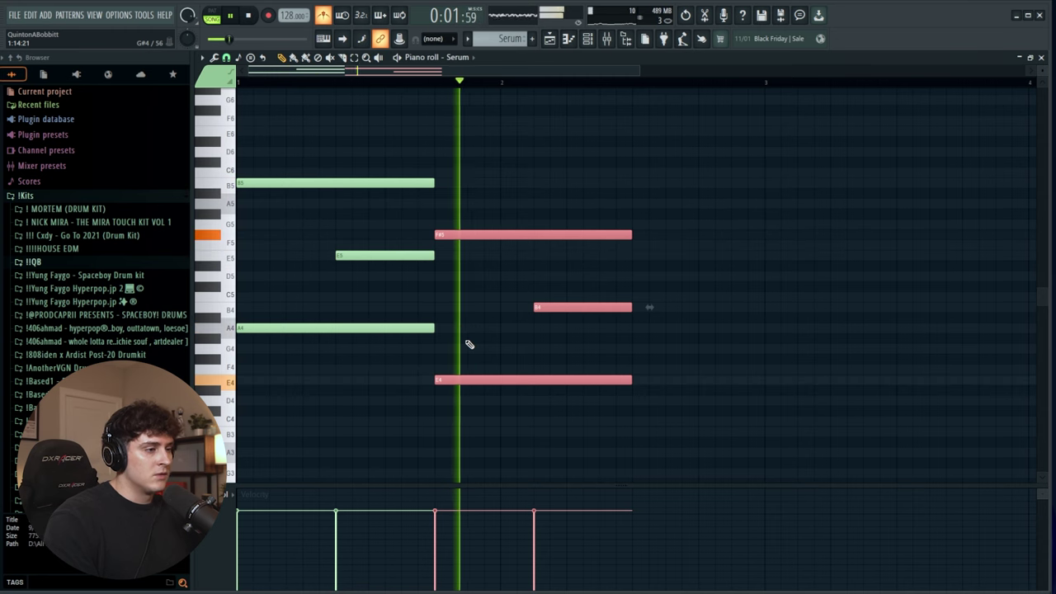
- Raise the selected second chord one semitone to F4, C5 and G5, play it, and deselect the notes
key(space)
key(Up)
key(space)
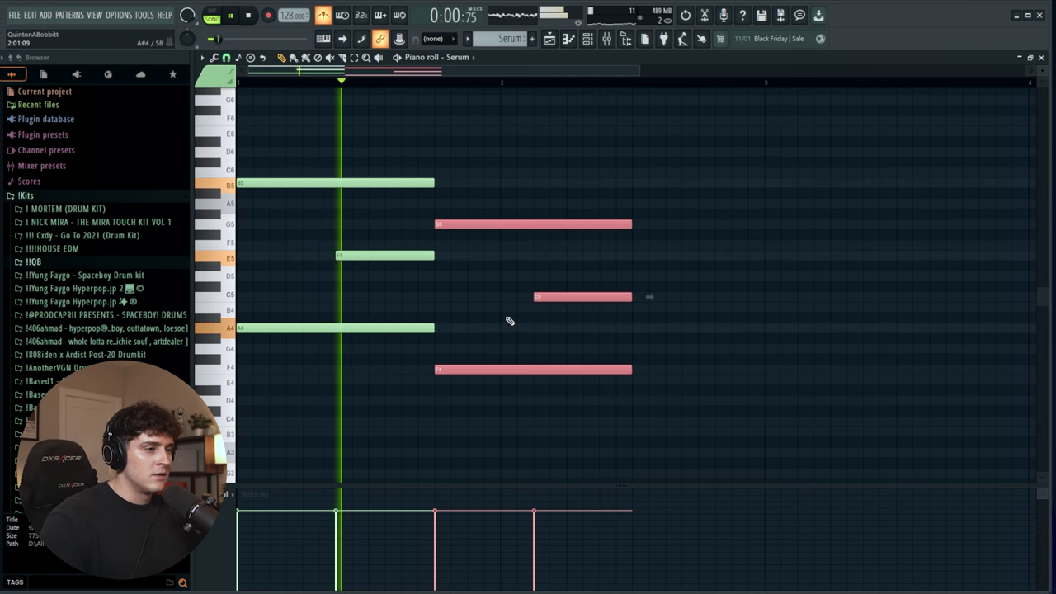
key(ctrl+d)
key(space)
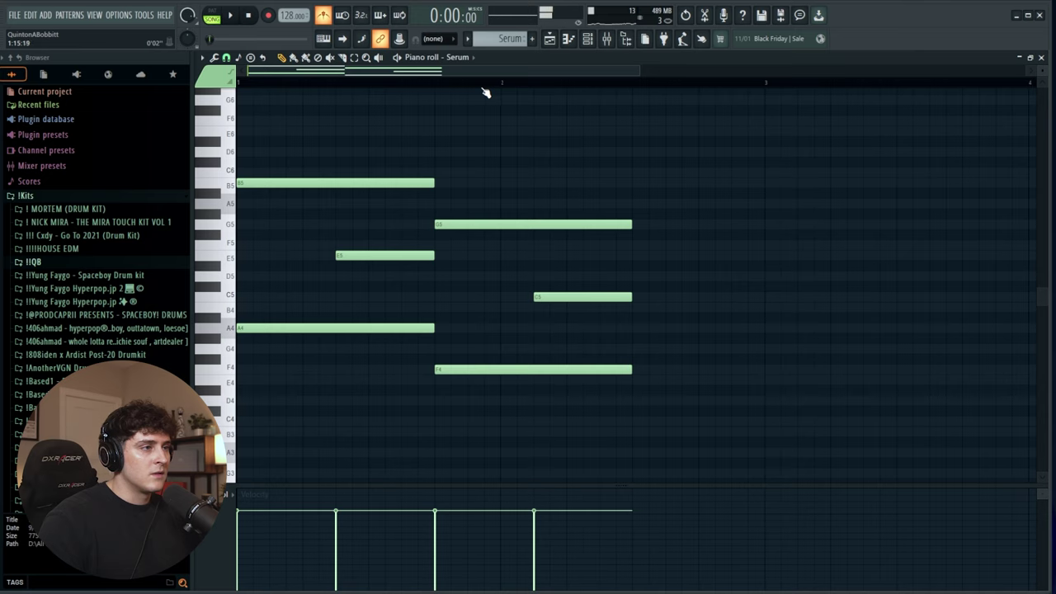
- Extend the second chord to the start of bar 3 and add alternating short F5 and E5 melody notes inside it
key(space)
scroll(485, 90, down, 3)
scroll(485, 90, down, 1)
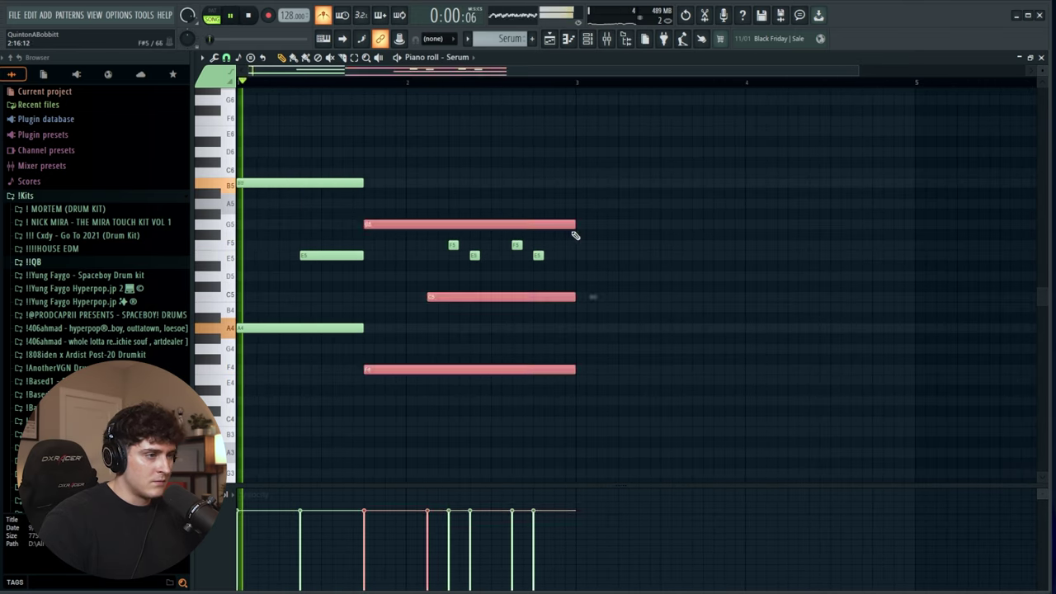
key(ctrl+d)
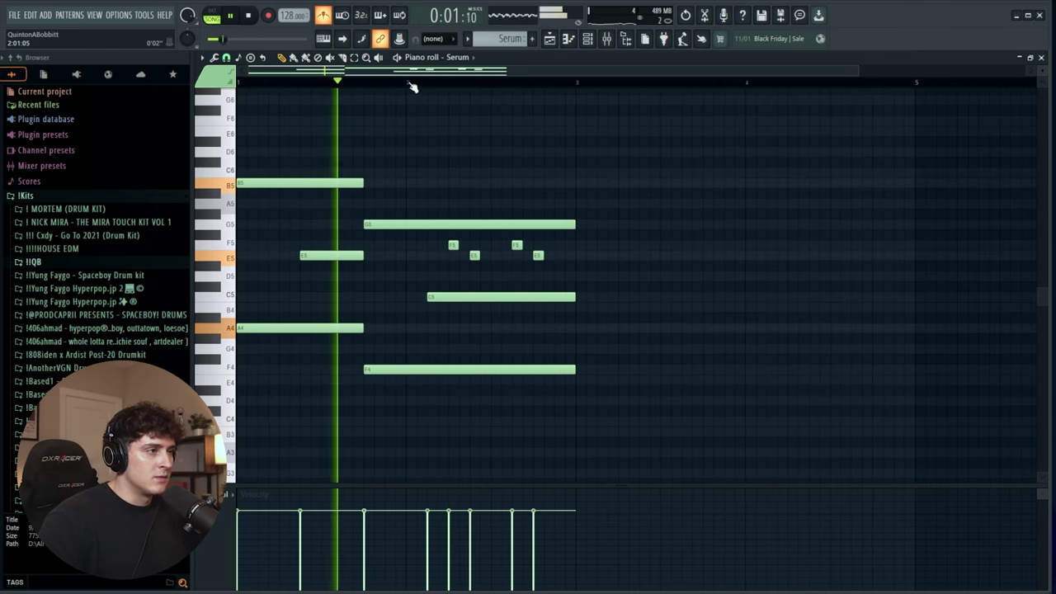
scroll(412, 87, down, 2)
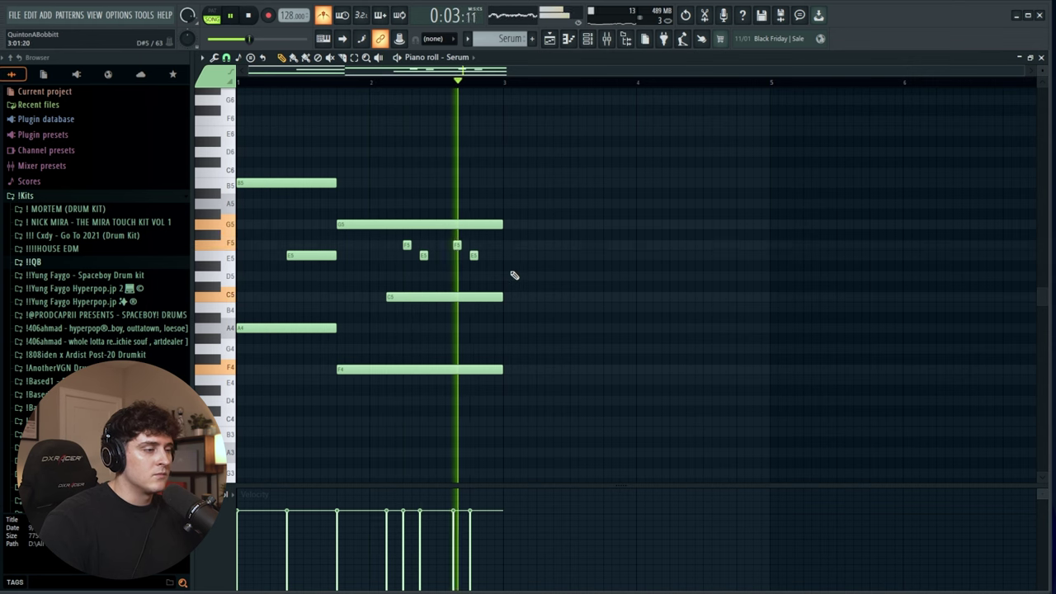
- Duplicate the two-bar progression into bars 3 and 4 and play back the full four bars
key(space)
key(space)
key(ctrl+b)
key(ctrl+d)
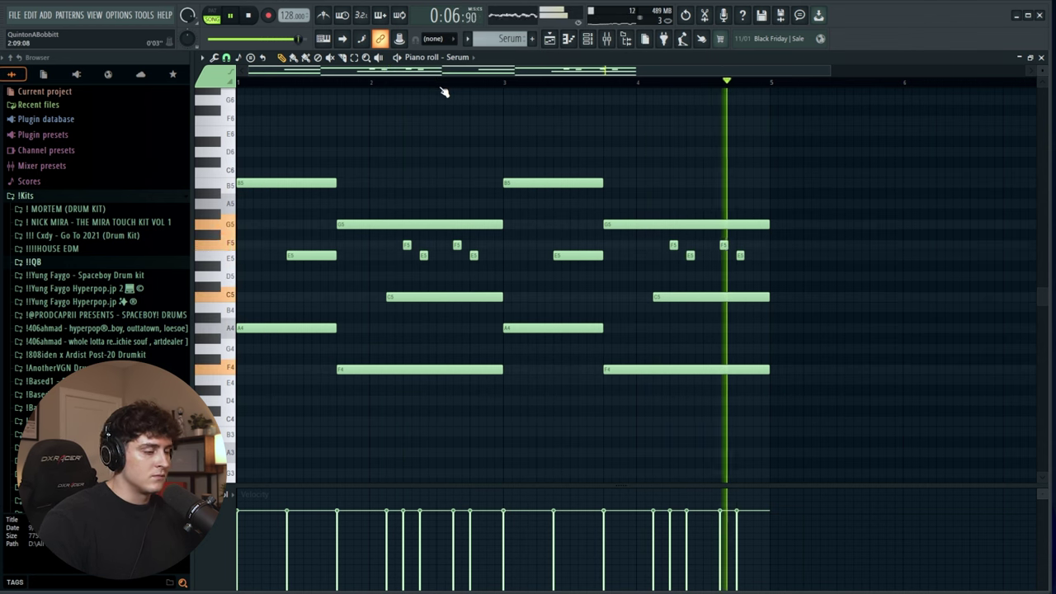
key(space)
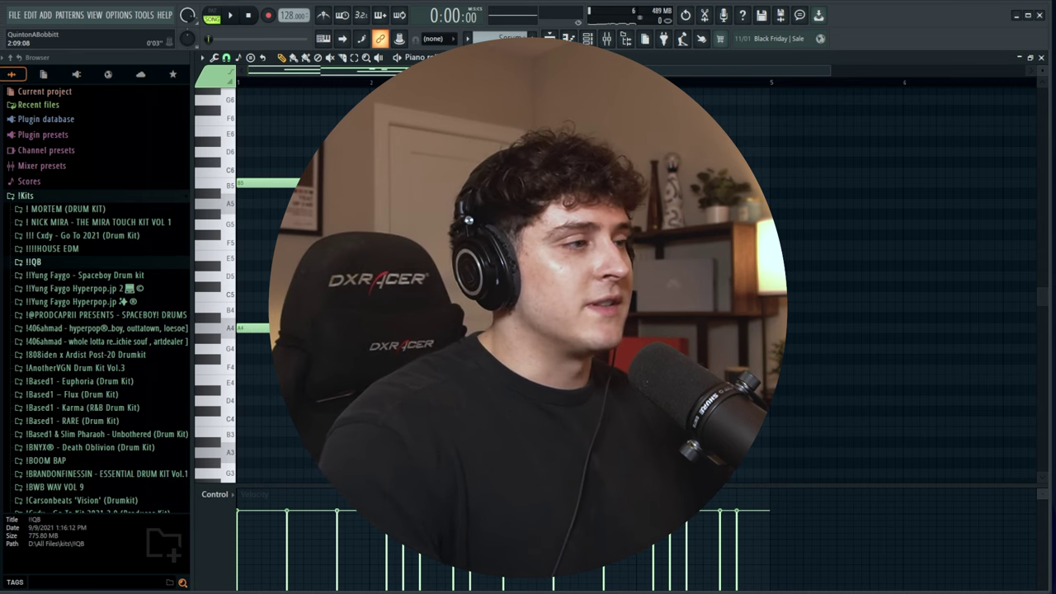
- Transpose the whole four-bar progression down two semitones and play it back
scroll(444, 92, up, 3)
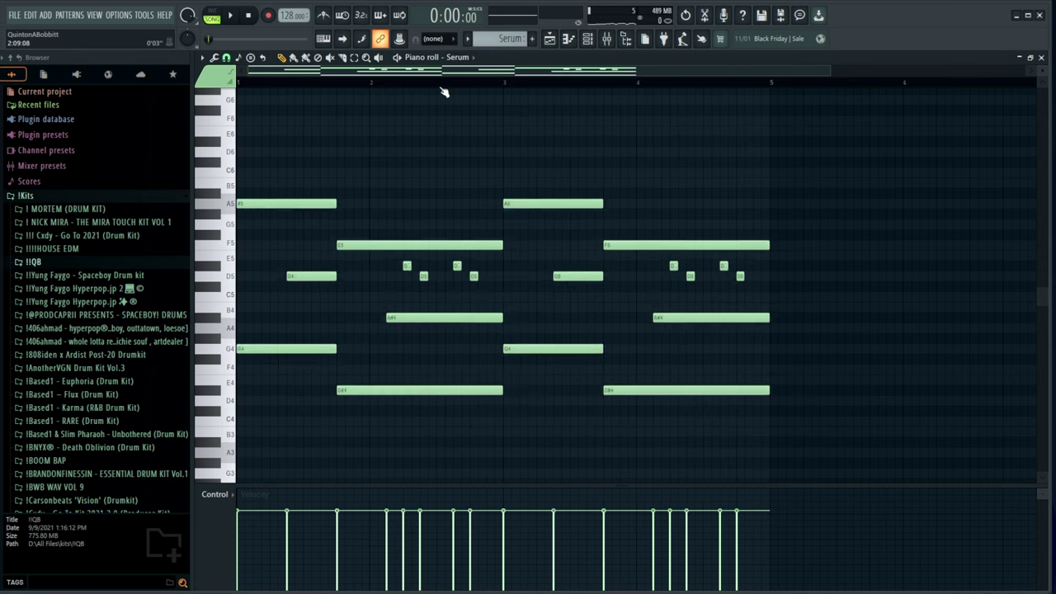
key(space)
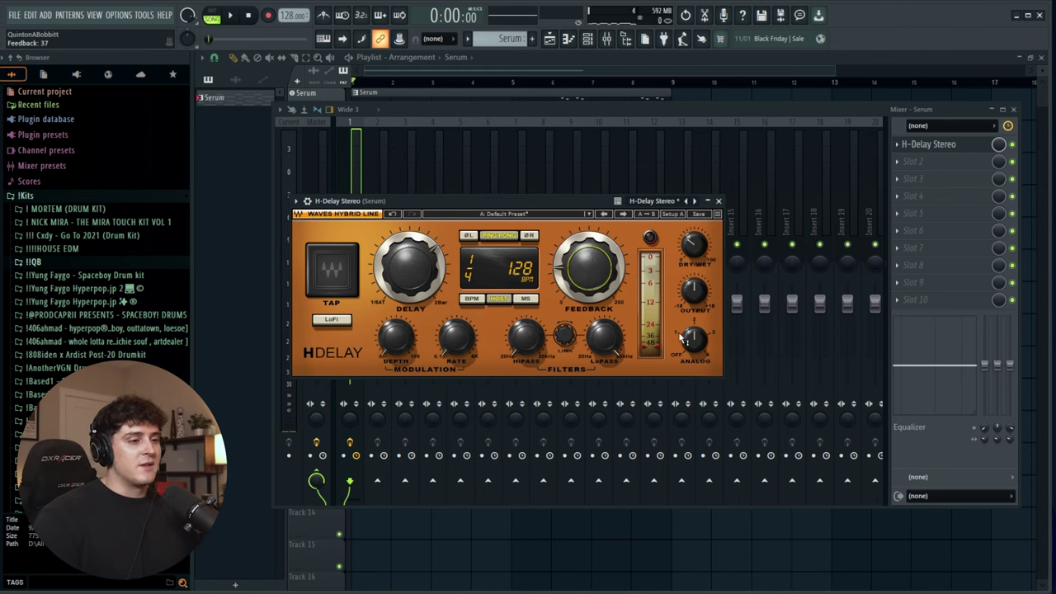
drag(498, 205, 523, 202)
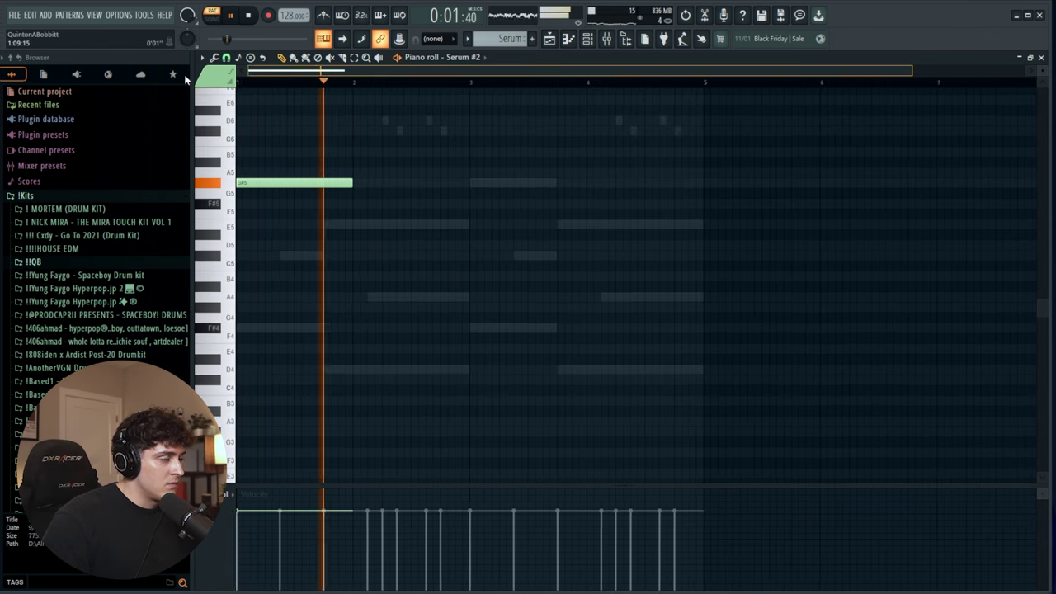
- Add an F#4 note in the second half of bar 1 of the Serum #2 part, trimmed to the bar's end
click(308, 328)
drag(393, 330, 352, 330)
key(space)
click(358, 370)
key(space)
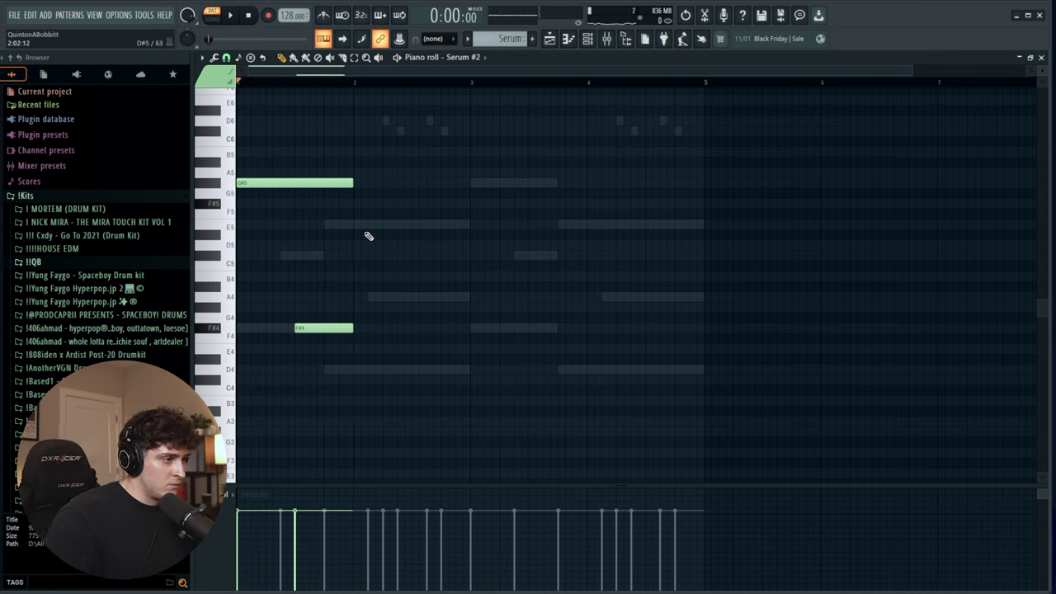
- Add an E5 note filling bar 2 of the Serum #2 part and a D4 note over the bar's second half
key(space)
drag(411, 225, 470, 224)
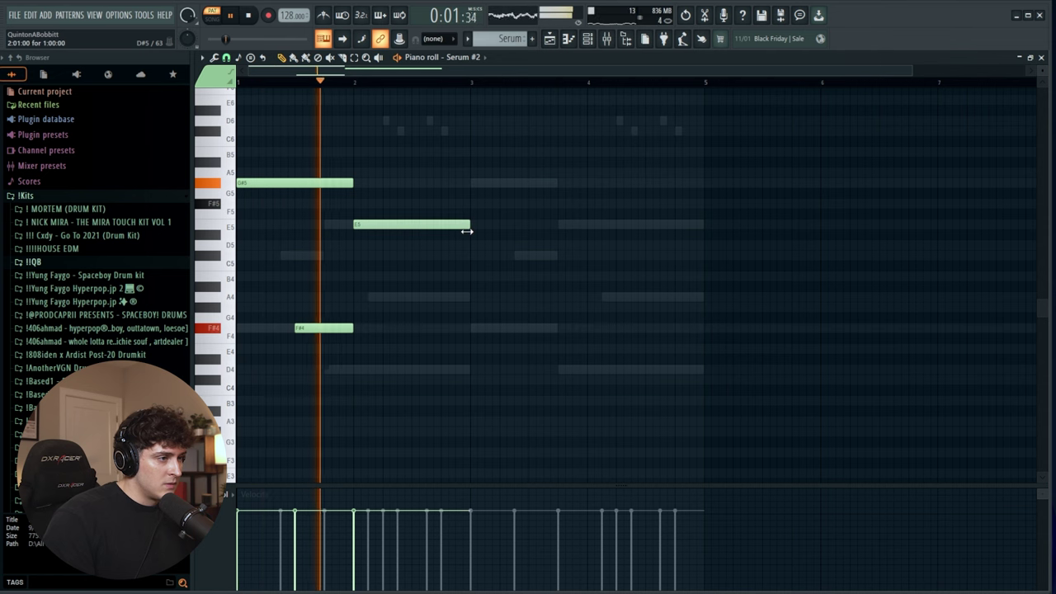
click(418, 371)
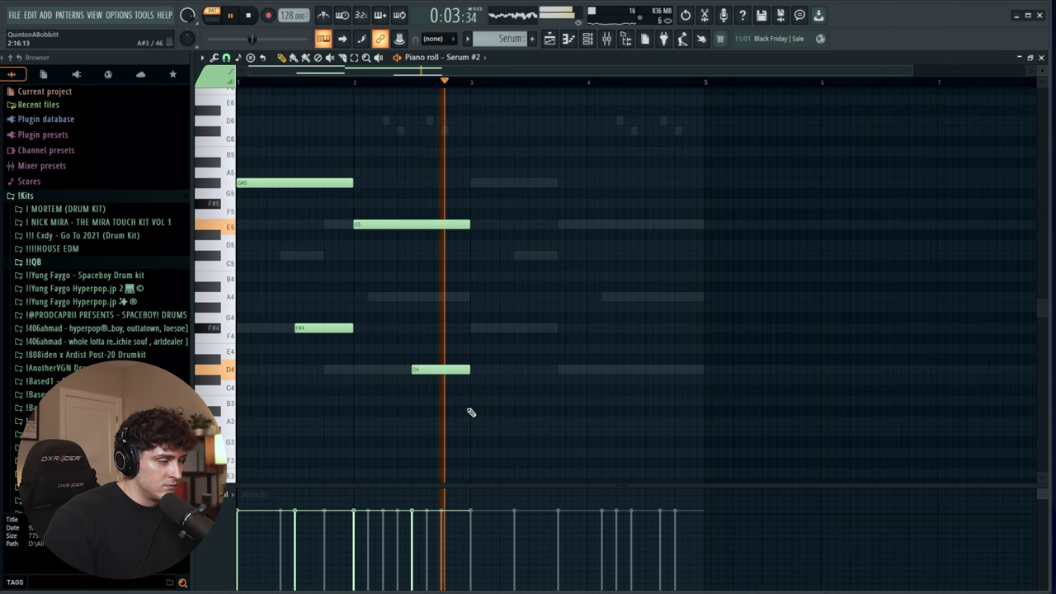
- Duplicate the two-bar Serum #2 part into bars 3 and 4, check its channel, and restart playback
key(ctrl+b)
click(588, 38)
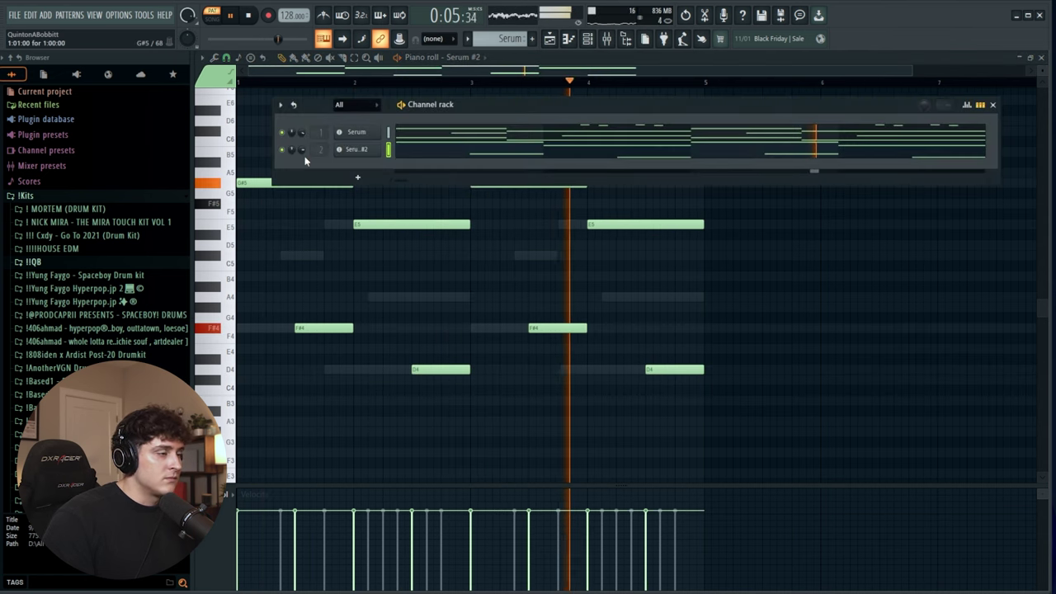
key(F6)
key(space)
key(space)
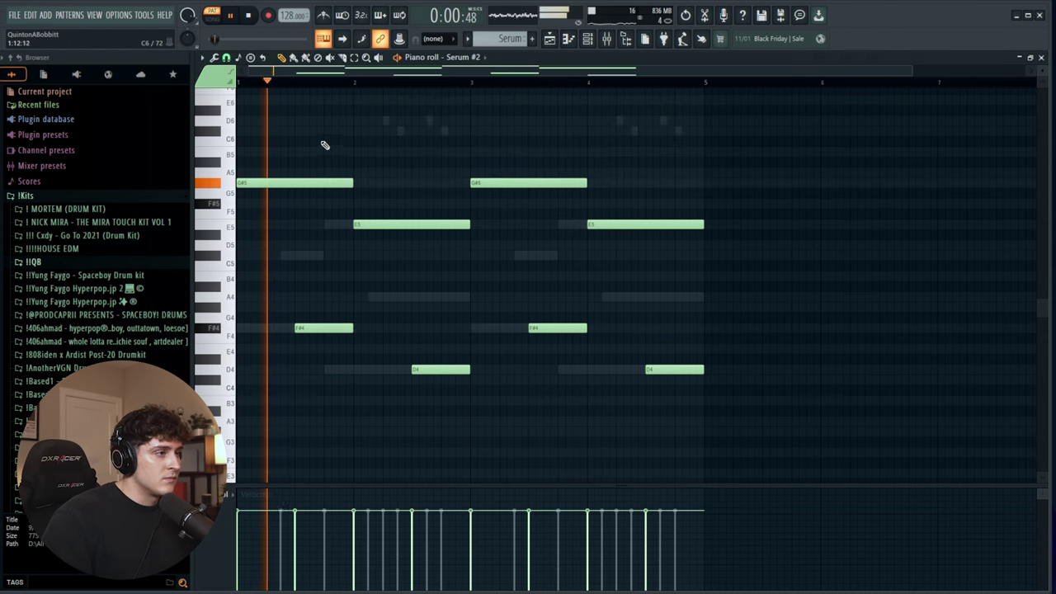
- Try a short D6 note near the end of bar 1 in the Serum #2 part
click(328, 121)
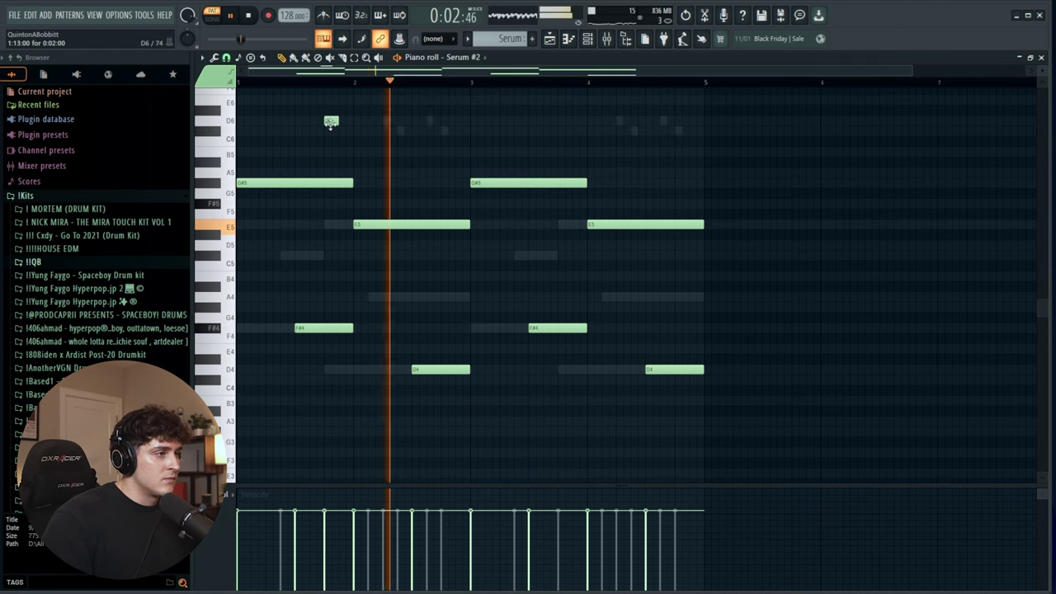
right_click(328, 121)
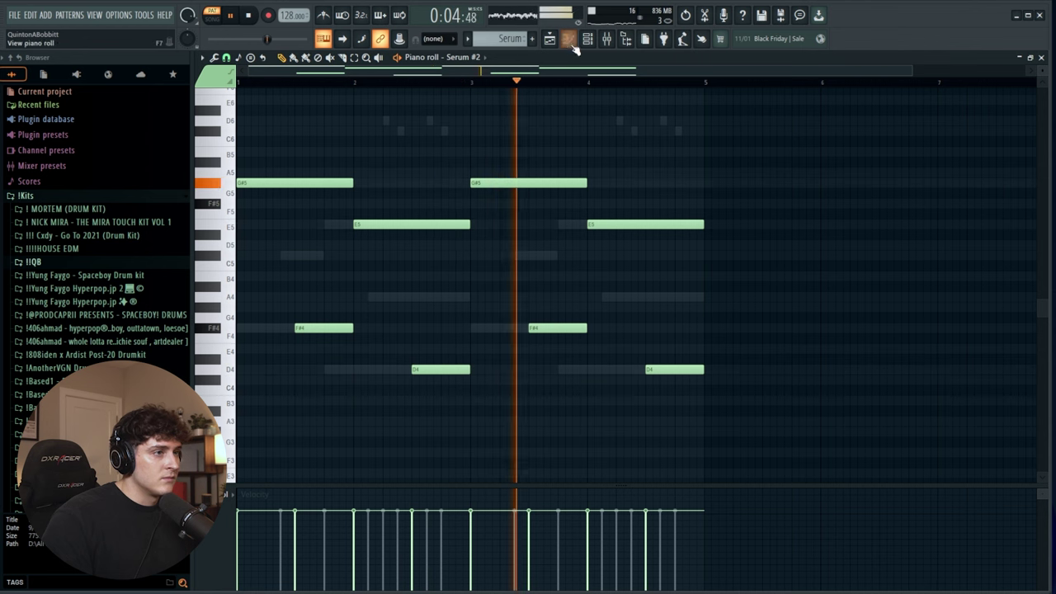
- Route the Serum #2 channel to mixer track 2 and insert FabFilter Pro-Q 3 in its first effect slot
key(F6)
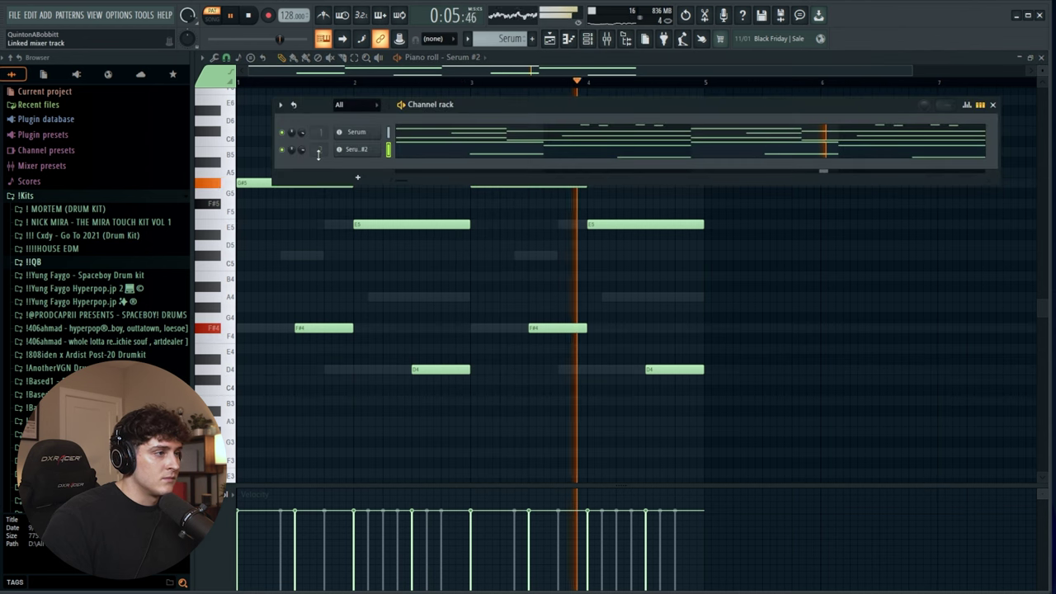
click(606, 39)
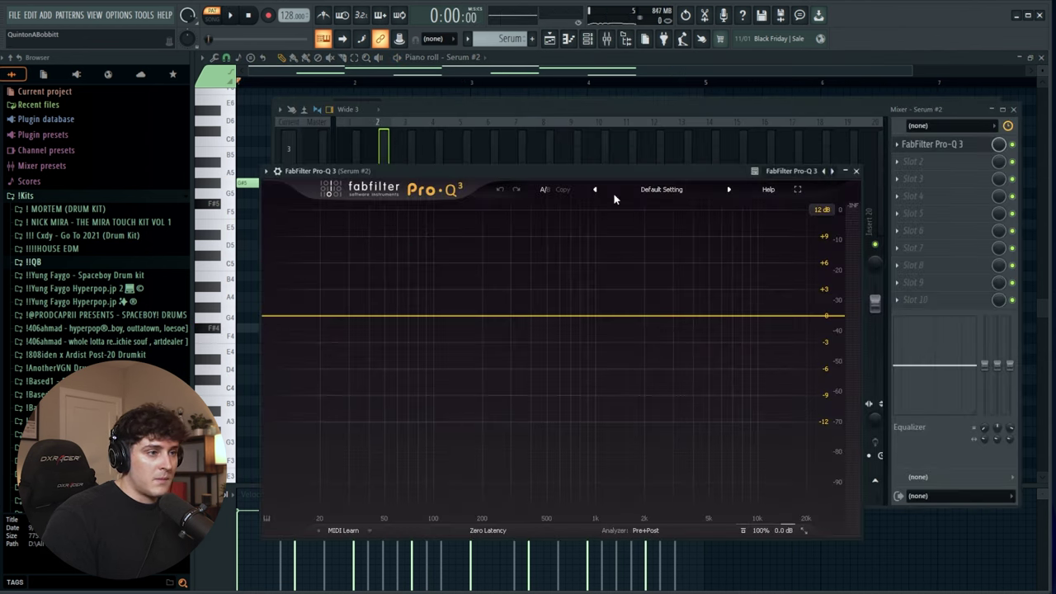
- Load the Low Cut preset in Pro-Q 3, raise its cutoff to about 180 Hz during playback, and close the equalizer
click(615, 193)
click(637, 462)
key(space)
drag(384, 318, 475, 330)
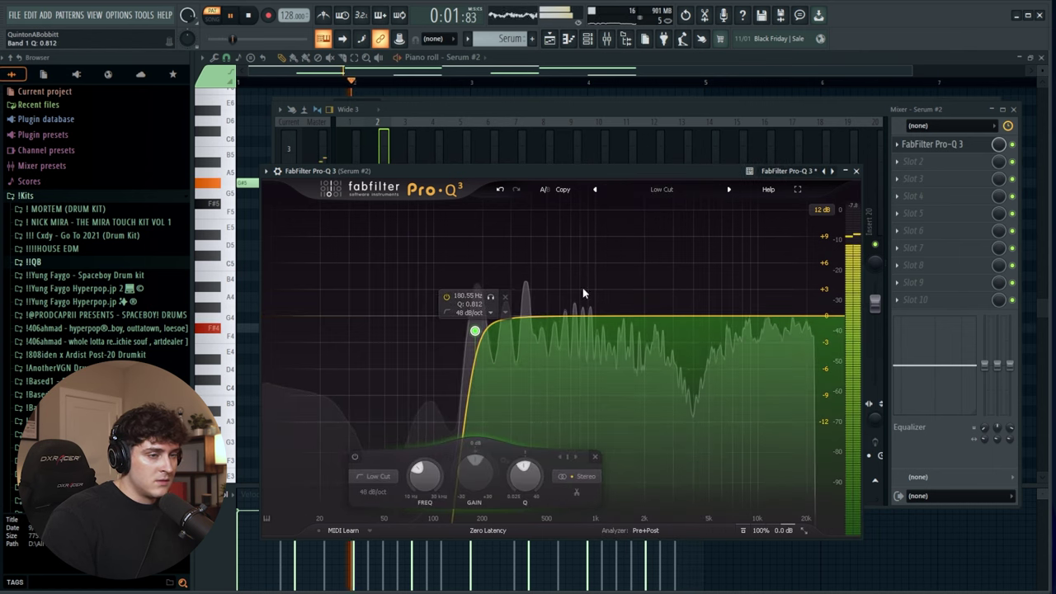
click(856, 171)
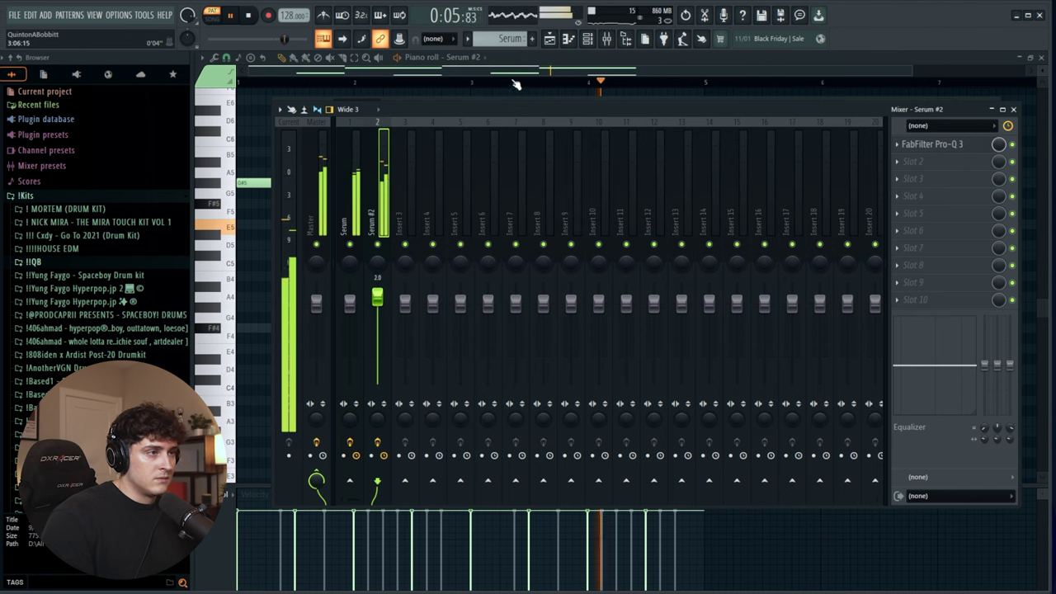
- Stop playback, return to the playlist, and add another Serum instrument track
key(space)
key(F6)
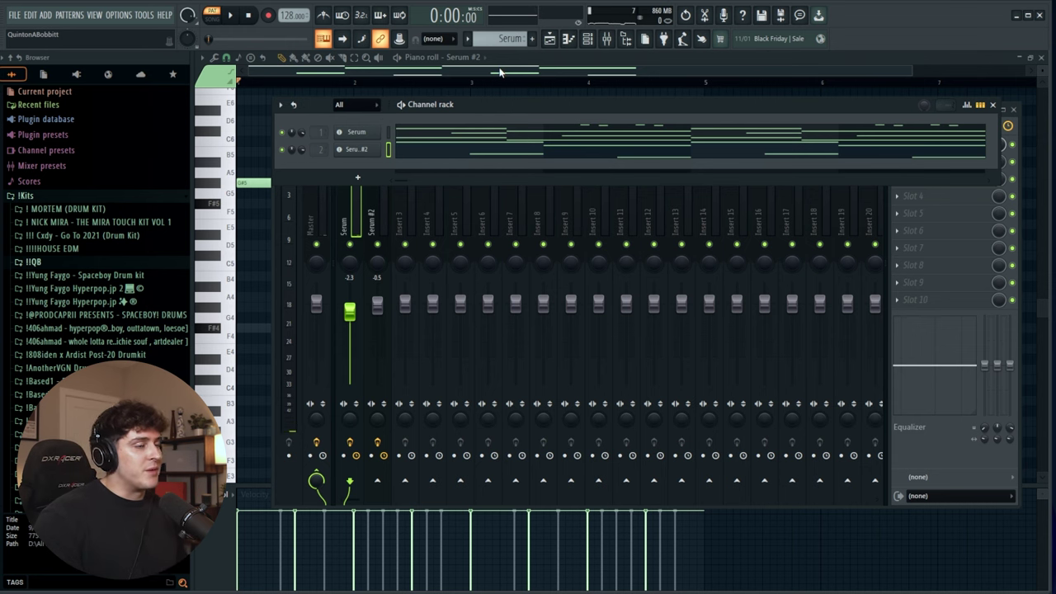
key(F6)
key(F9)
key(F5)
click(297, 83)
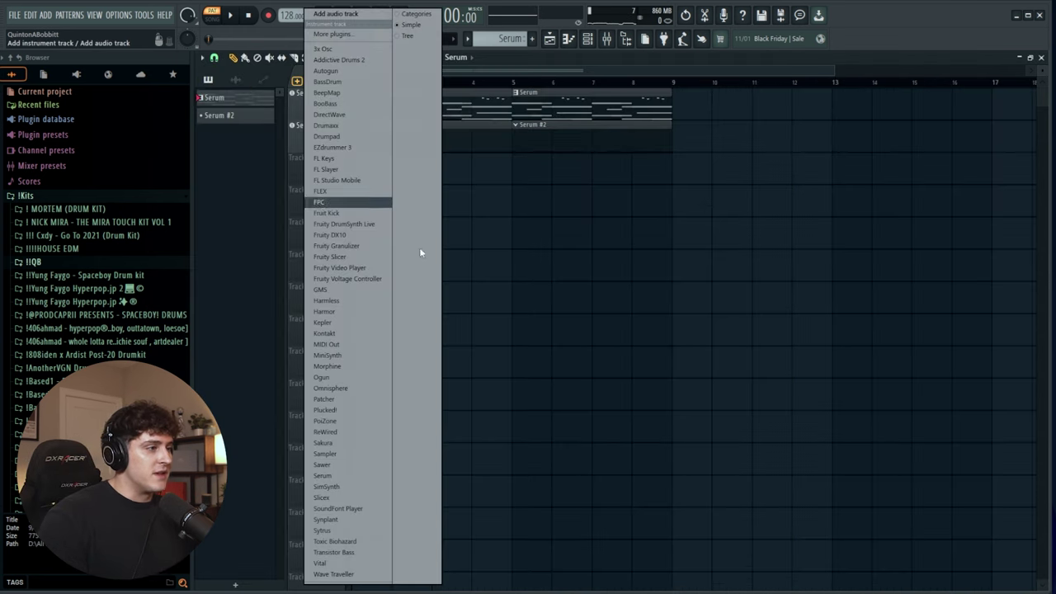
click(351, 476)
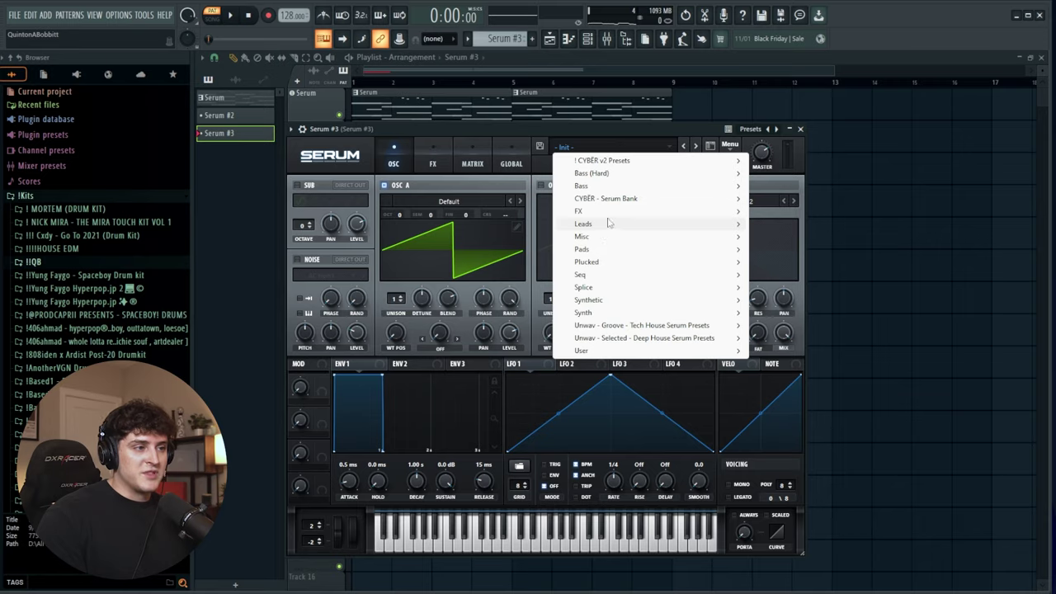
- Load the pluck - diamond preset from CYBËR - Serum Bank and toggle its Delay effect
mouse_move(608, 198)
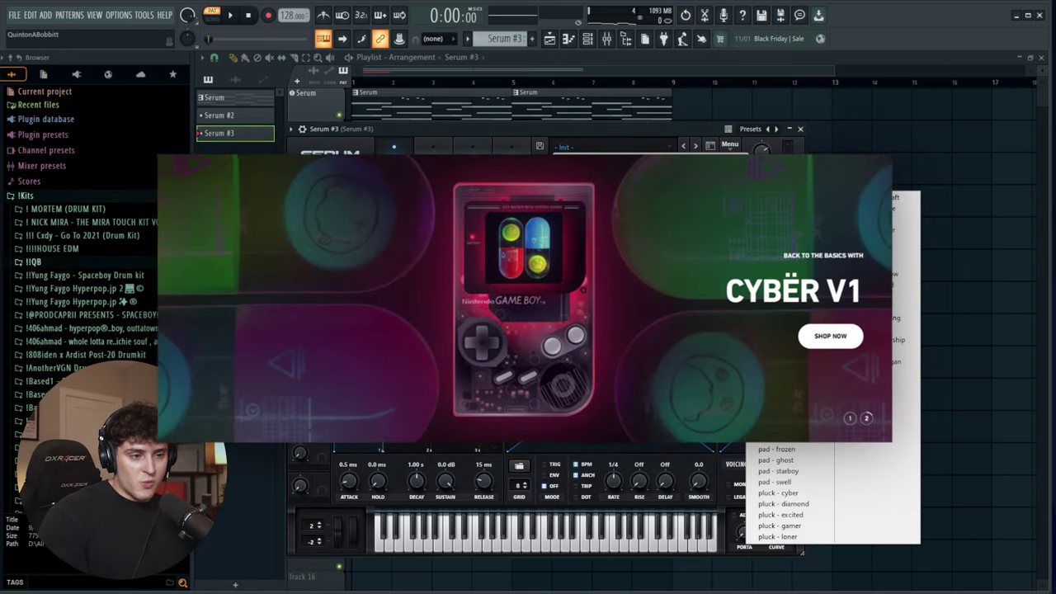
click(779, 493)
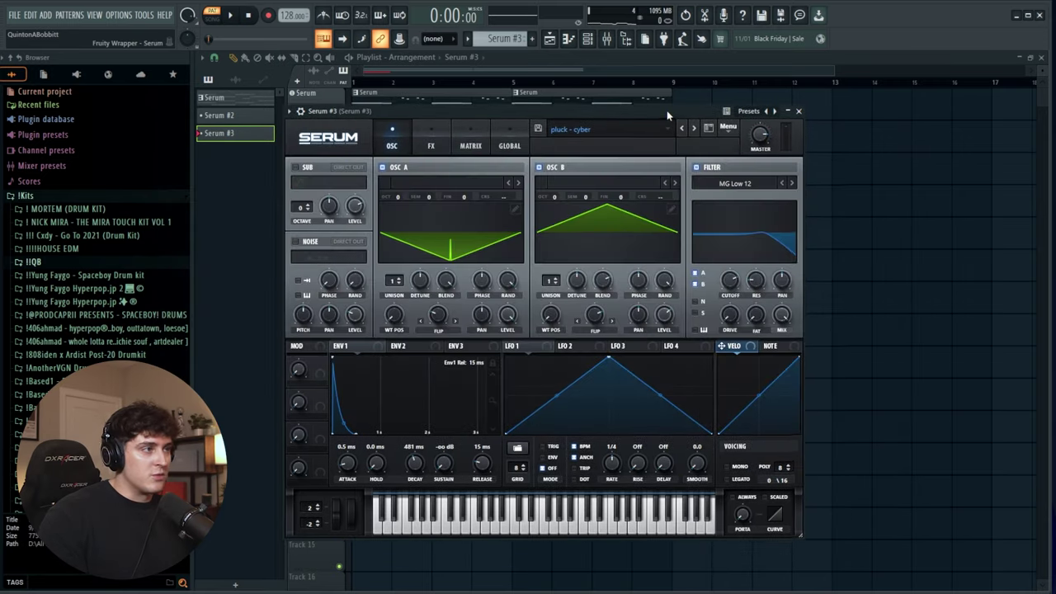
click(693, 129)
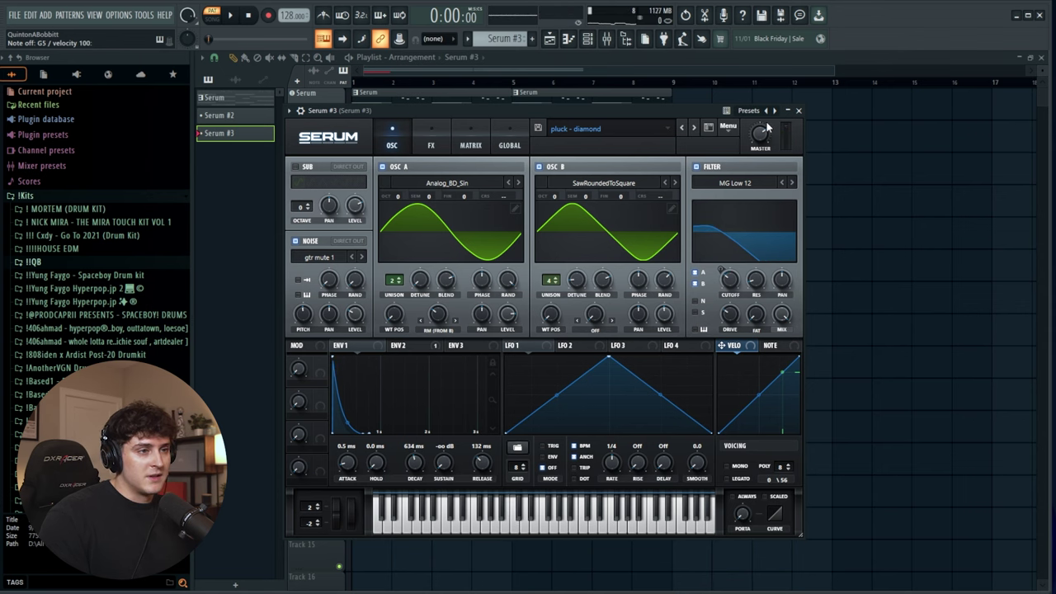
click(430, 145)
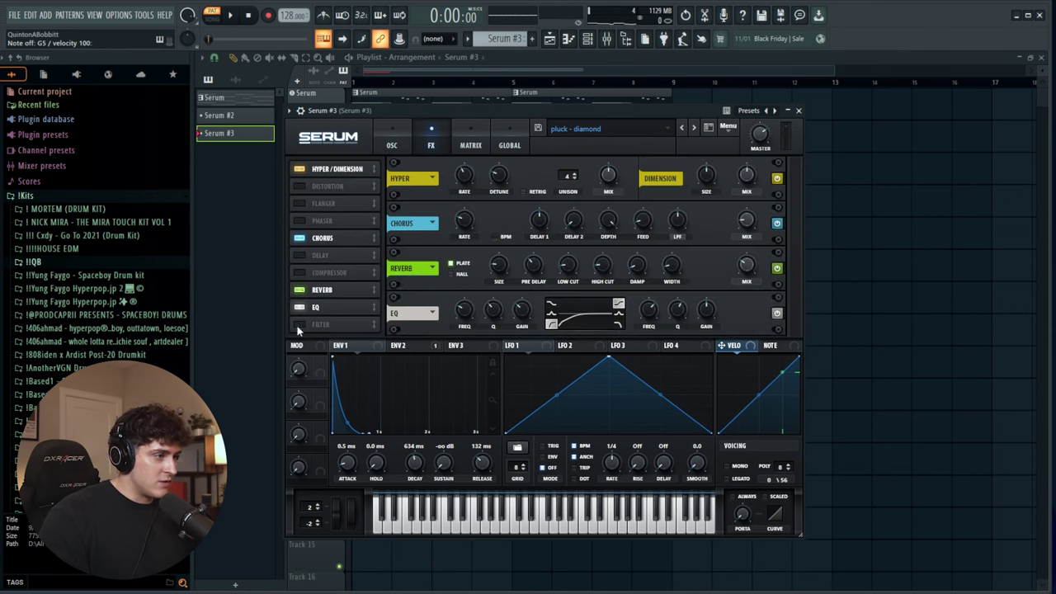
click(299, 255)
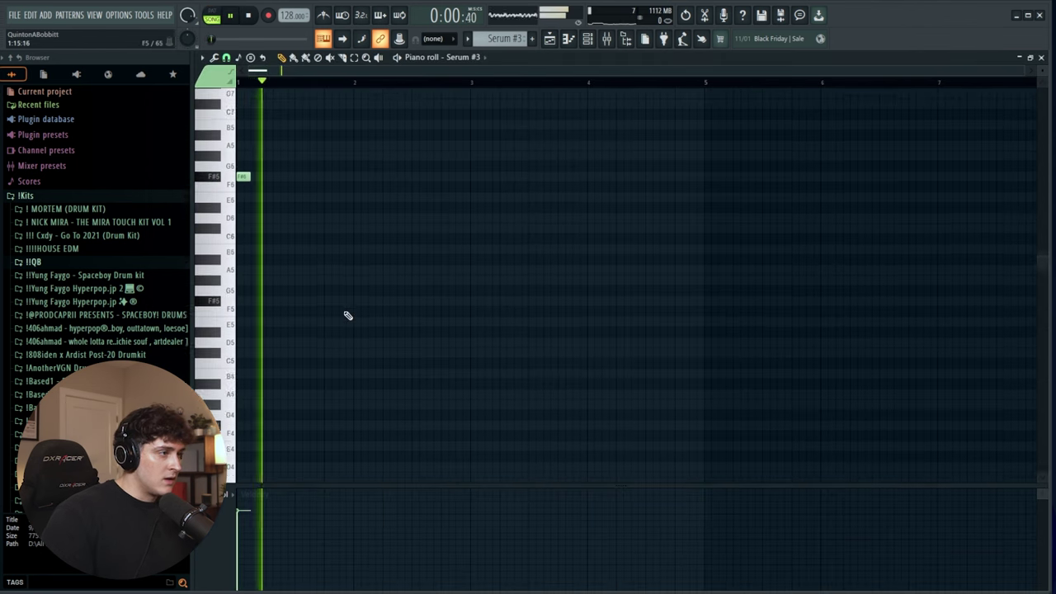
- Write short F#6, A6, G#6, E6 and C#6 notes across bar 1 of the Serum #3 part
click(242, 234)
key(space)
key(space)
click(271, 204)
click(285, 214)
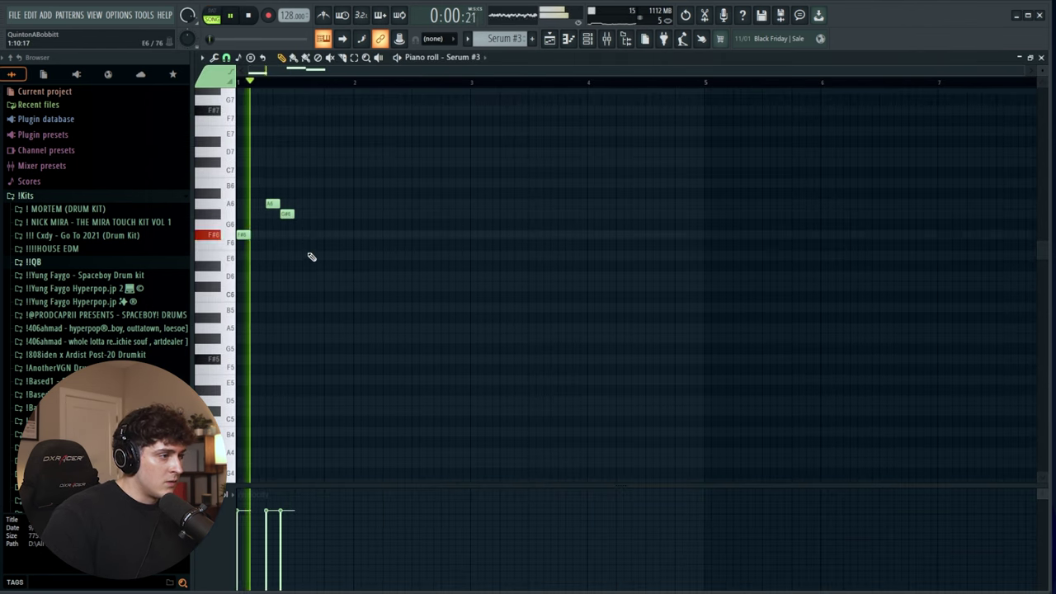
click(314, 276)
click(326, 286)
drag(310, 277, 312, 255)
- Lower the A6 and G#6 notes by an octave and place a short B5 note just before bar 2
click(367, 307)
key(space)
key(space)
right_click(368, 309)
click(357, 307)
key(space)
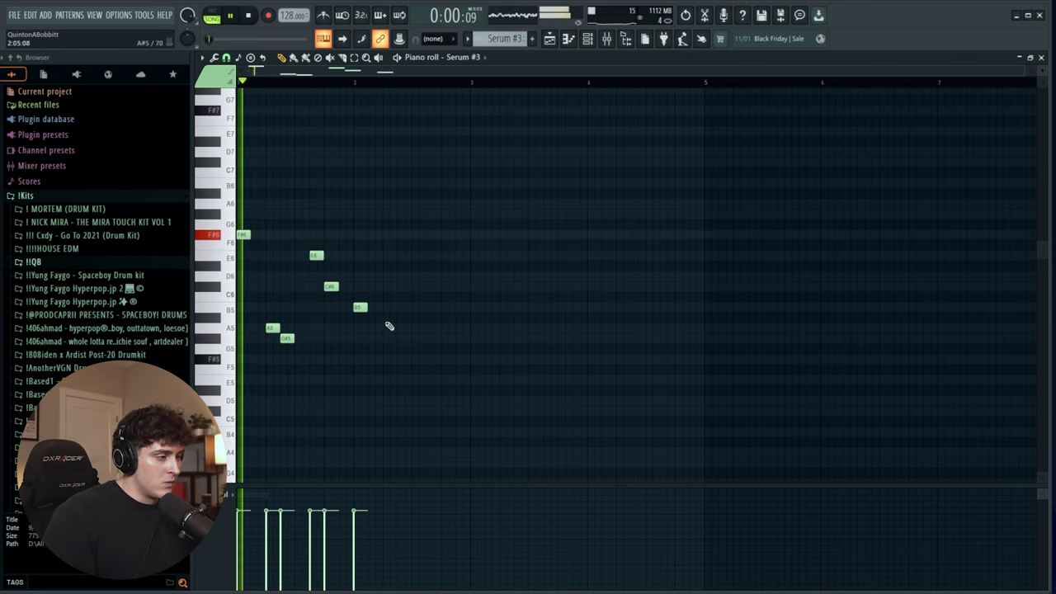
right_click(360, 310)
click(352, 309)
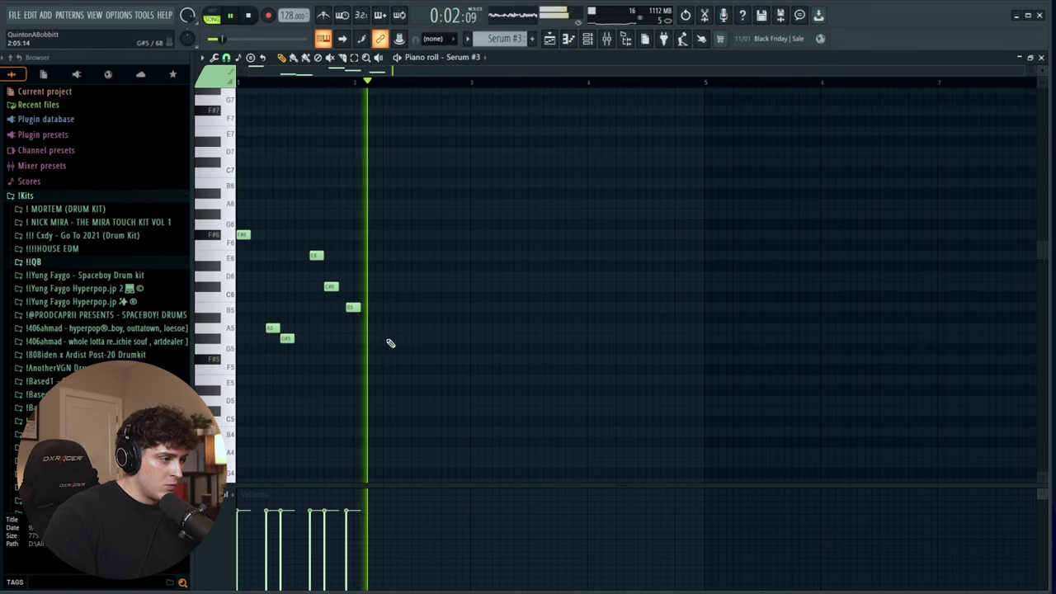
click(346, 307)
- Continue the melody in bar 2 with short G#5, B5, E6 and C#6 notes
click(372, 338)
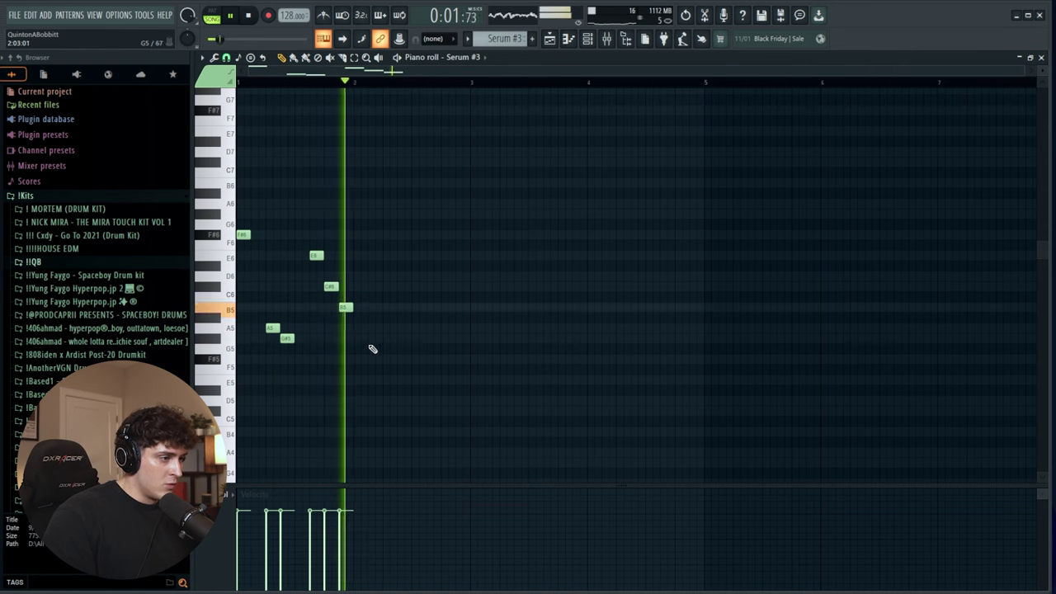
key(space)
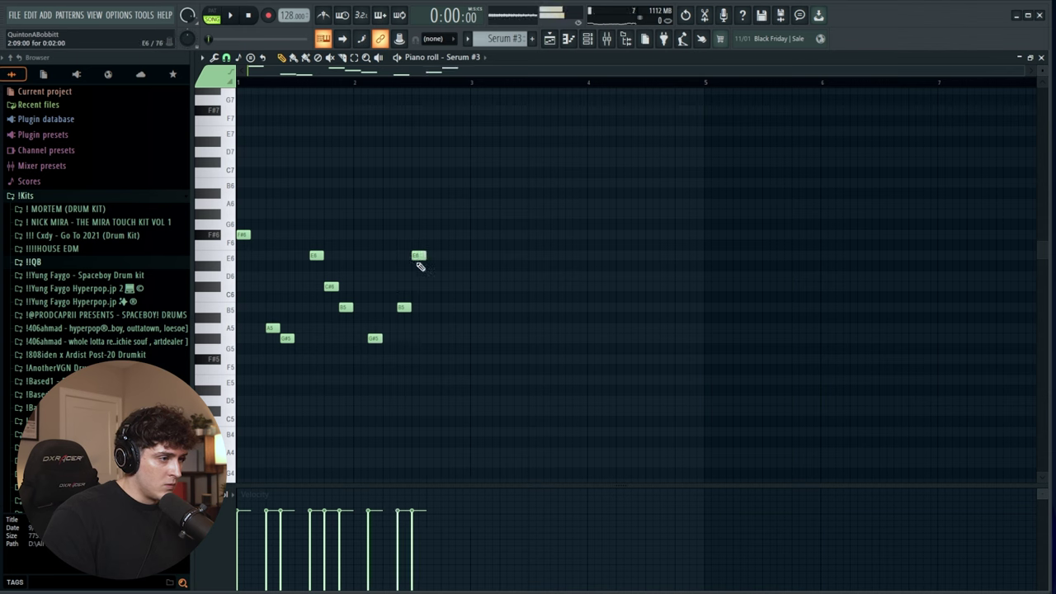
key(space)
- Open the Serum #3 synth during playback and set its master volume to about 78%
click(590, 40)
key(space)
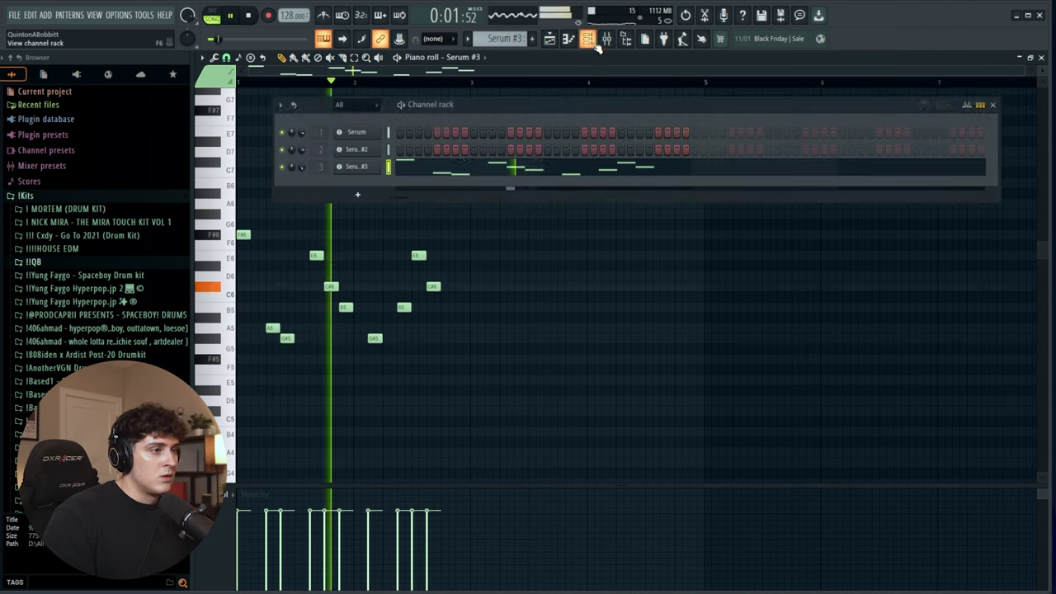
click(367, 169)
key(space)
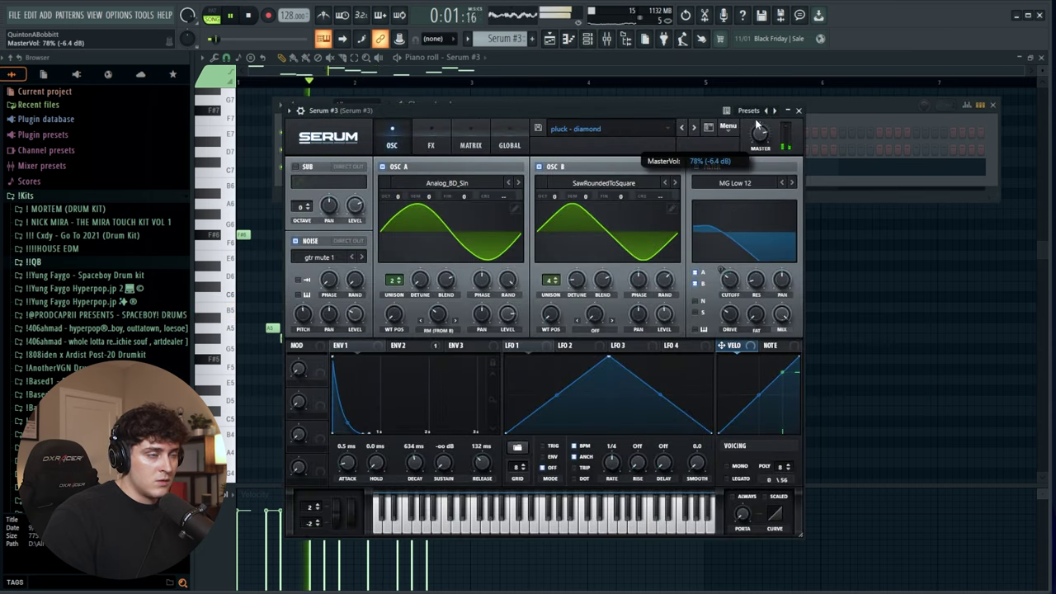
click(576, 71)
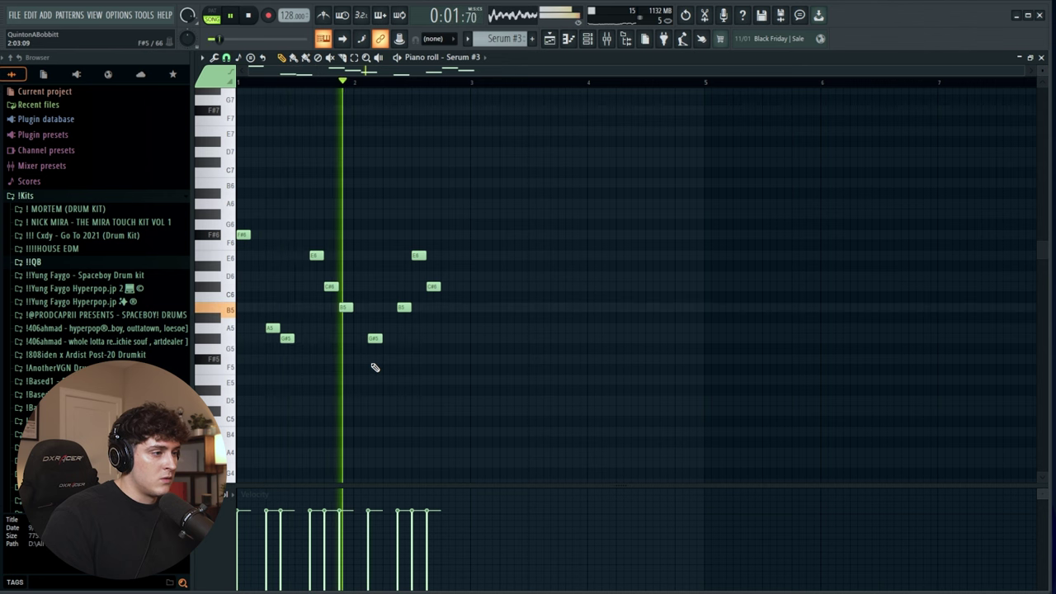
- Shift bar 2's G#5 note half a beat later and add a short A6 note on the bar's last beat
drag(380, 339, 394, 339)
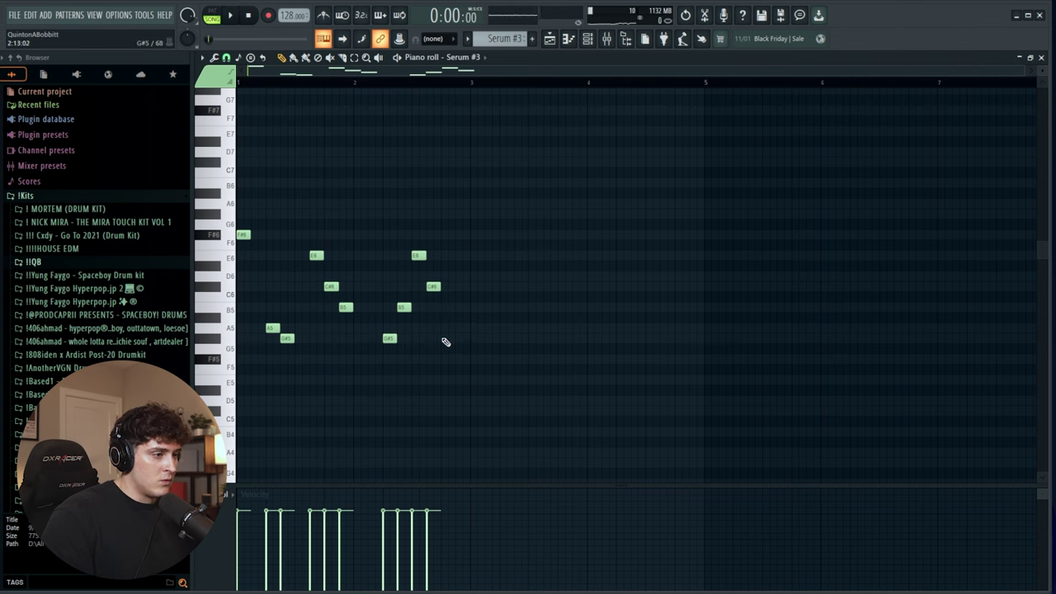
key(space)
right_click(449, 215)
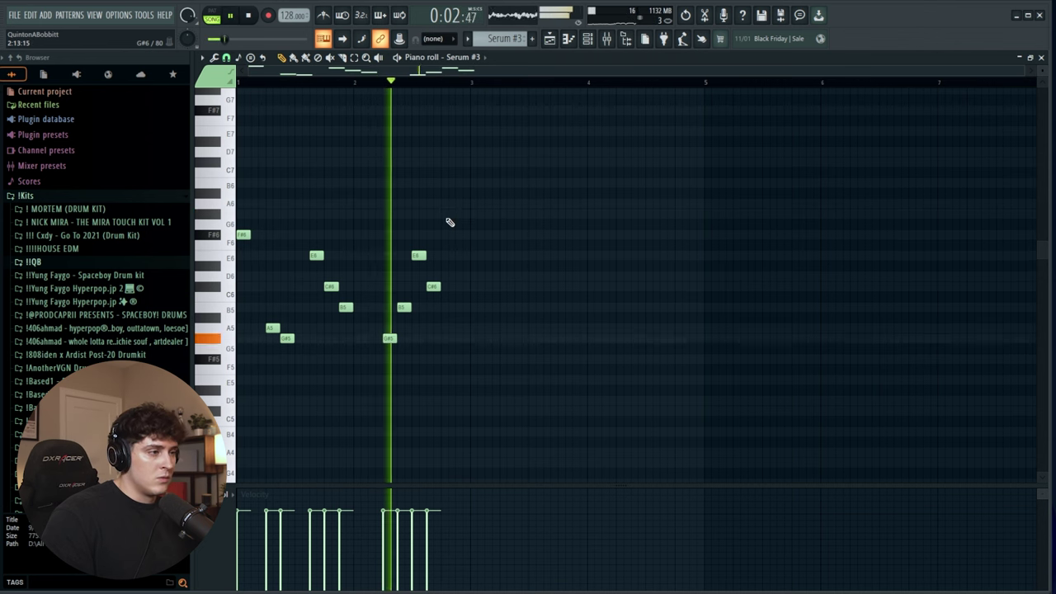
click(446, 205)
- Duplicate the two-bar Serum #3 melody, align the copy with the start of bar 3, and open the Serum #3 channel
key(space)
key(space)
key(ctrl+b)
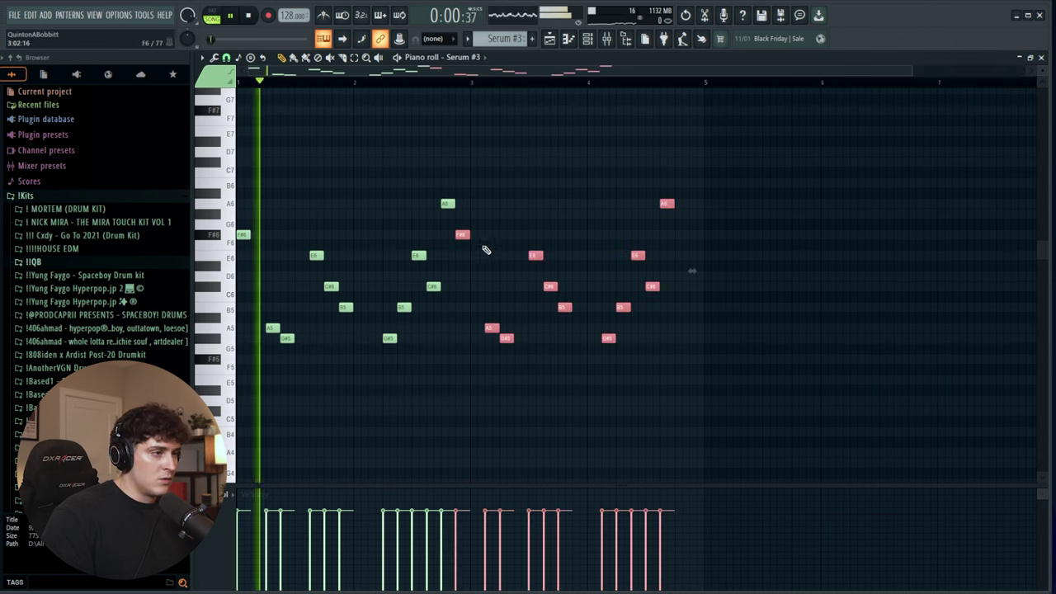
drag(458, 236, 471, 236)
key(ctrl+d)
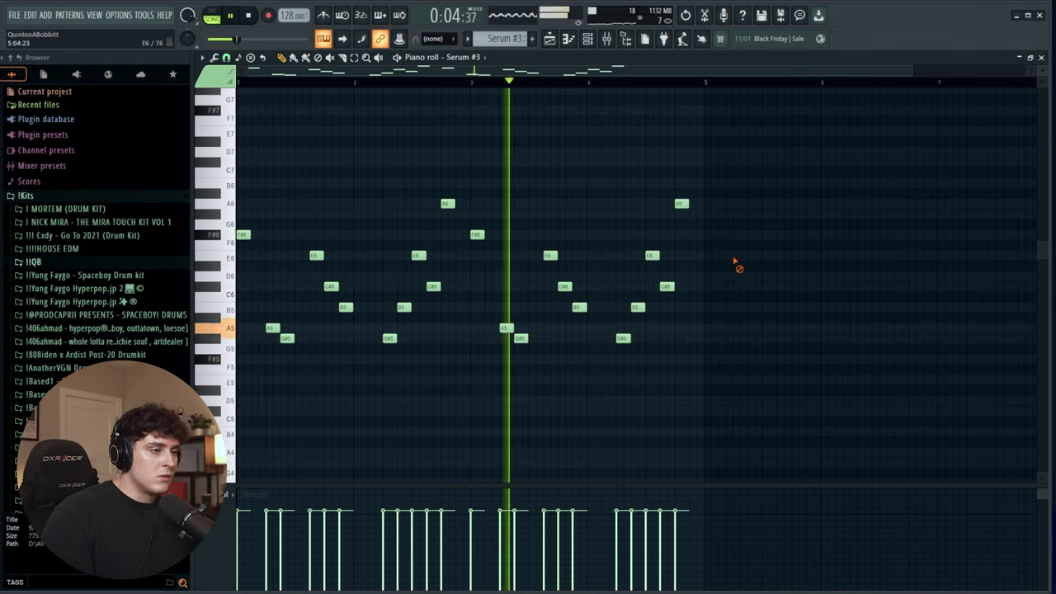
click(588, 38)
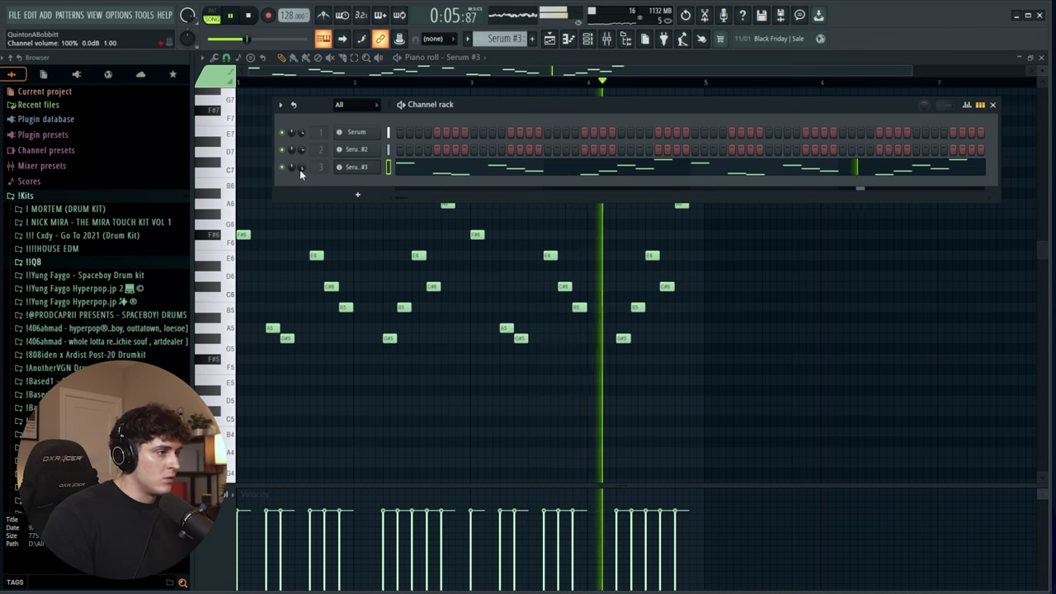
click(356, 167)
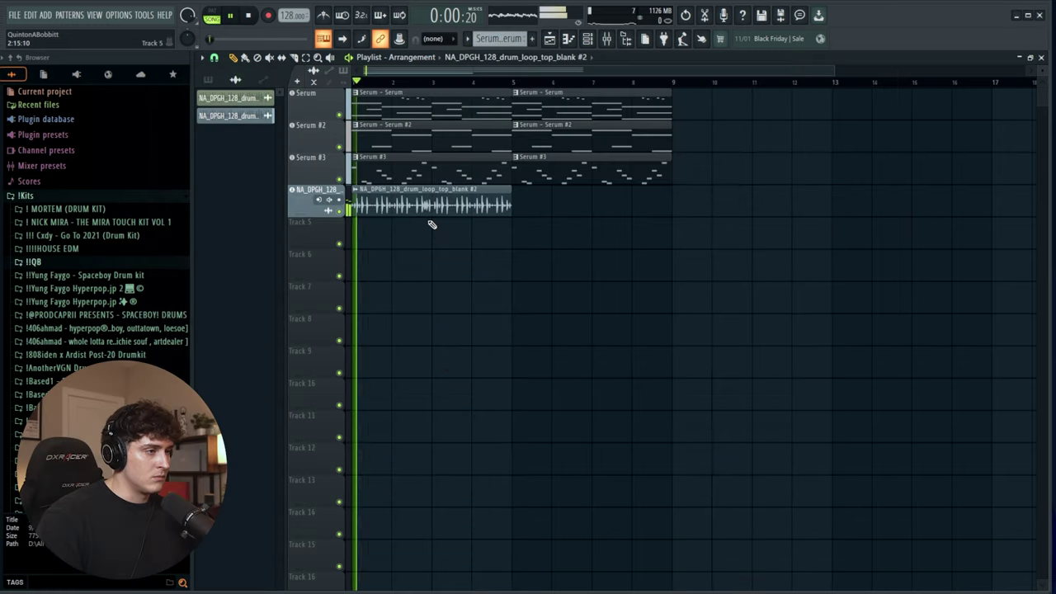
- Duplicate the NA_DPGH_128_drum_loop_top_blank clip so it also covers bars 5 to 8
click(607, 39)
click(607, 38)
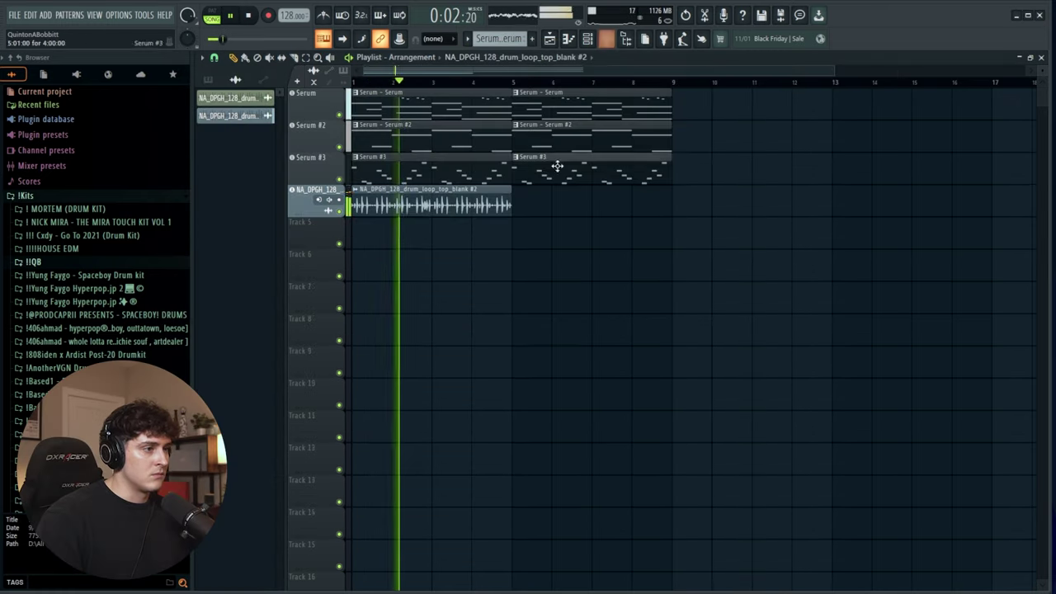
key(ctrl+b)
key(ctrl+d)
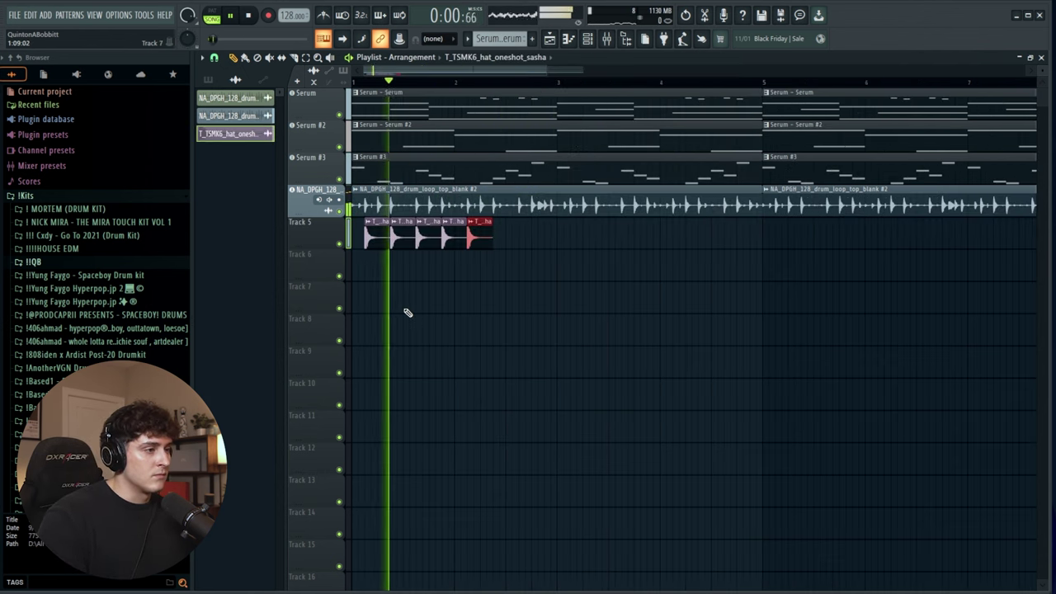
- Repeat the T_TSMK6_hat_oneshot_sasha clip on every offbeat of track 5 through the end of bar 8
key(ctrl+b)
key(ctrl+b)
key(ctrl+b)
key(ctrl+b)
scroll(467, 82, down, 3)
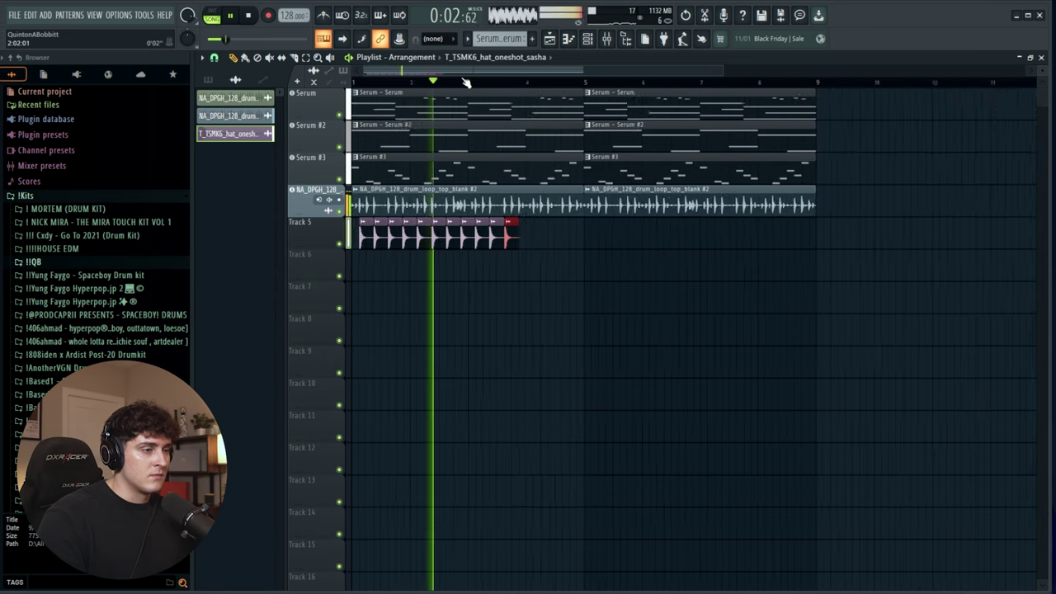
key(ctrl+b)
key(ctrl+b)
key(ctrl+b)
key(ctrl+b)
key(ctrl+b)
key(ctrl+b)
key(ctrl+b)
key(ctrl+b)
key(ctrl+b)
key(ctrl+b)
key(ctrl+b)
key(ctrl+b)
key(ctrl+b)
key(ctrl+b)
key(ctrl+b)
key(ctrl+b)
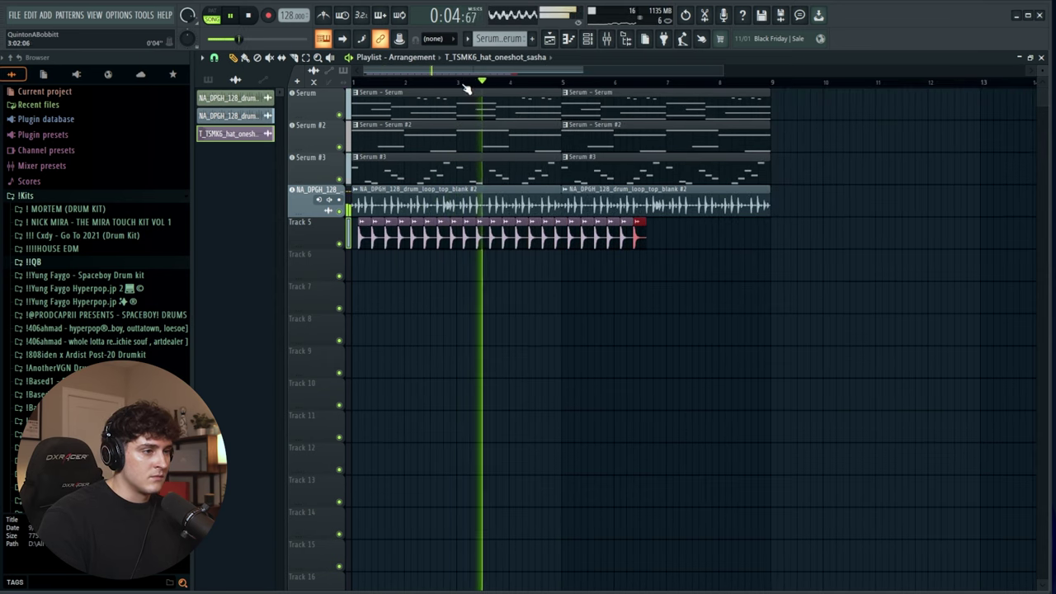
key(ctrl+b)
key(ctrl+b)
key(ctrl+b)
key(ctrl+b)
key(ctrl+b)
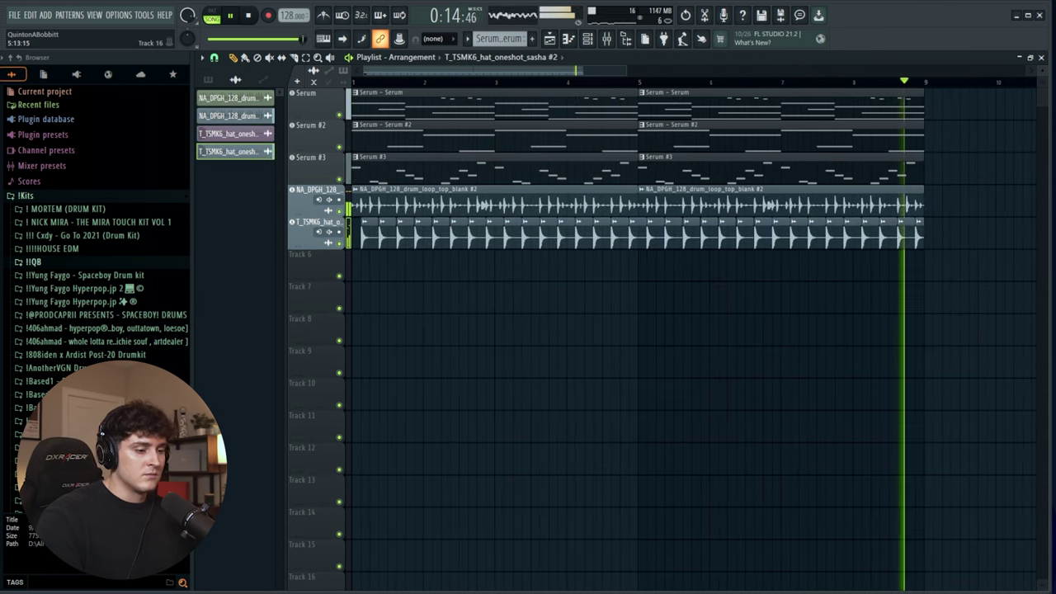
- Switch to Splice, preview tp_uukg_kick_one_shot_low_dumber, and bring the kick into the playlist on its own track above the drum loop
key(alt+Tab)
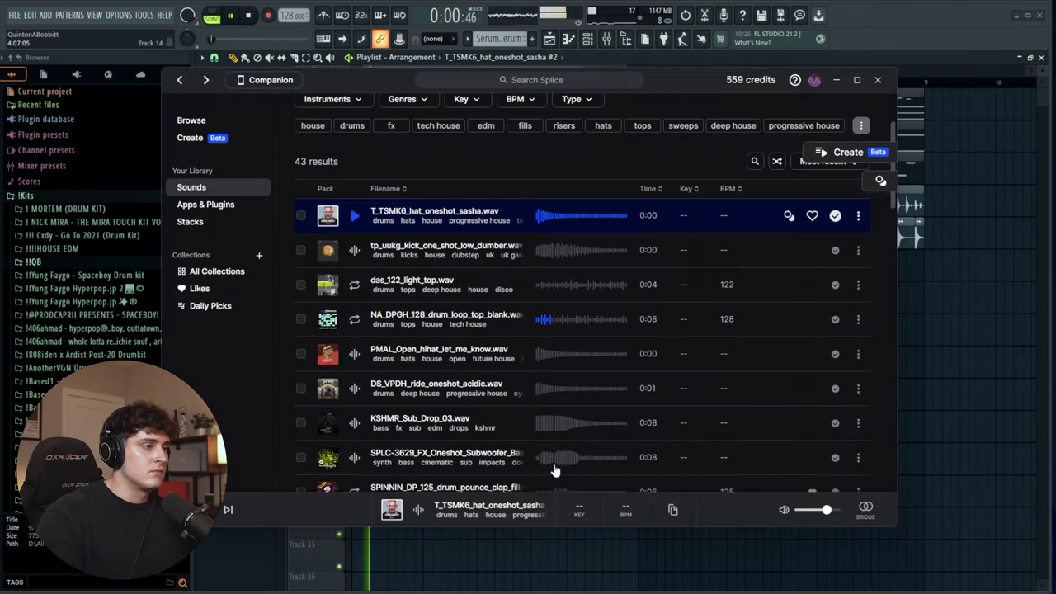
click(355, 252)
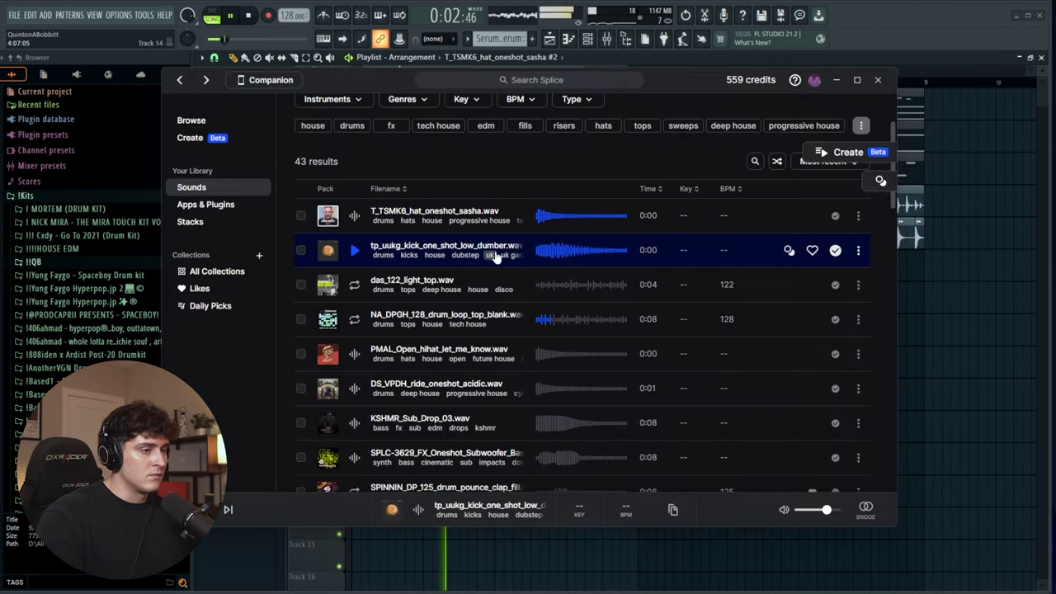
drag(906, 273, 930, 266)
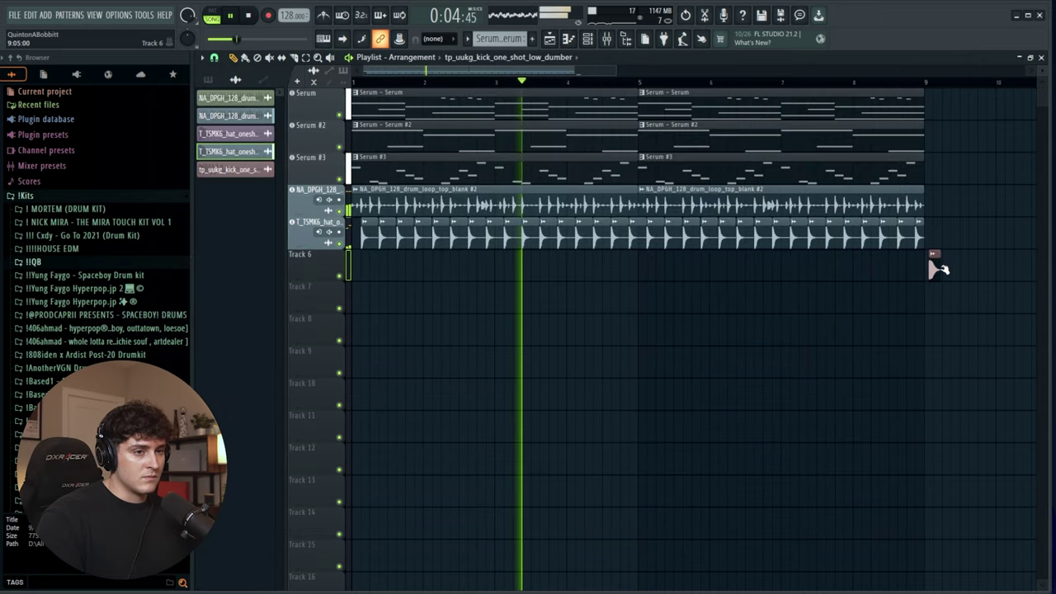
drag(210, 165, 301, 258)
click(441, 399)
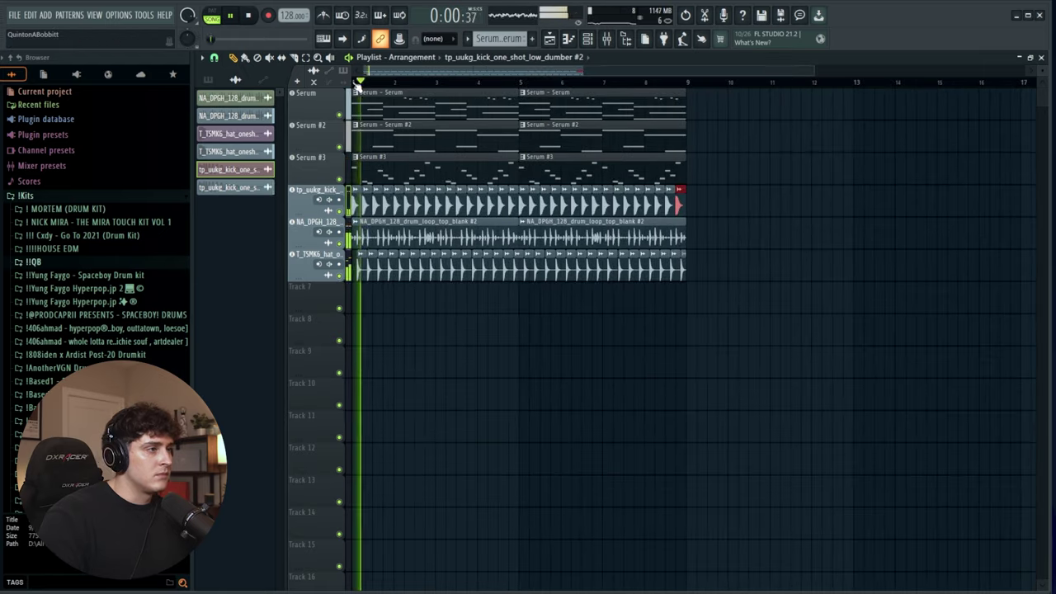
- Repeat the kick one-shot on every beat through the end of bar 8
key(ctrl+b)
key(ctrl+b)
key(ctrl+b)
key(ctrl+b)
key(ctrl+b)
key(ctrl+b)
key(ctrl+b)
key(ctrl+b)
key(ctrl+b)
key(ctrl+b)
key(ctrl+b)
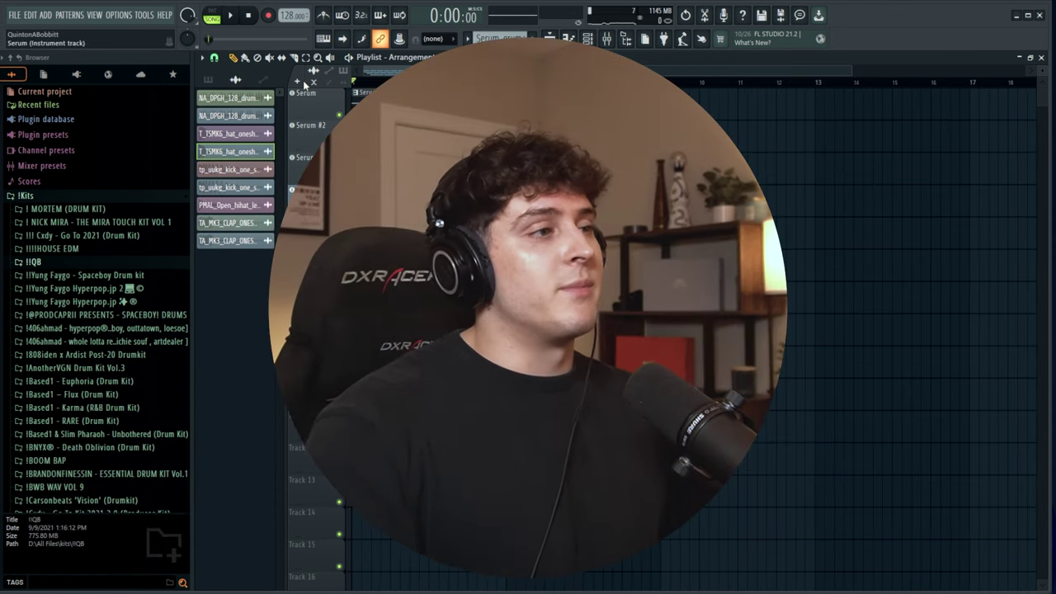
- Add a fourth Serum instrument track, load the BASS - Acialys preset, and audition notes with it
click(302, 81)
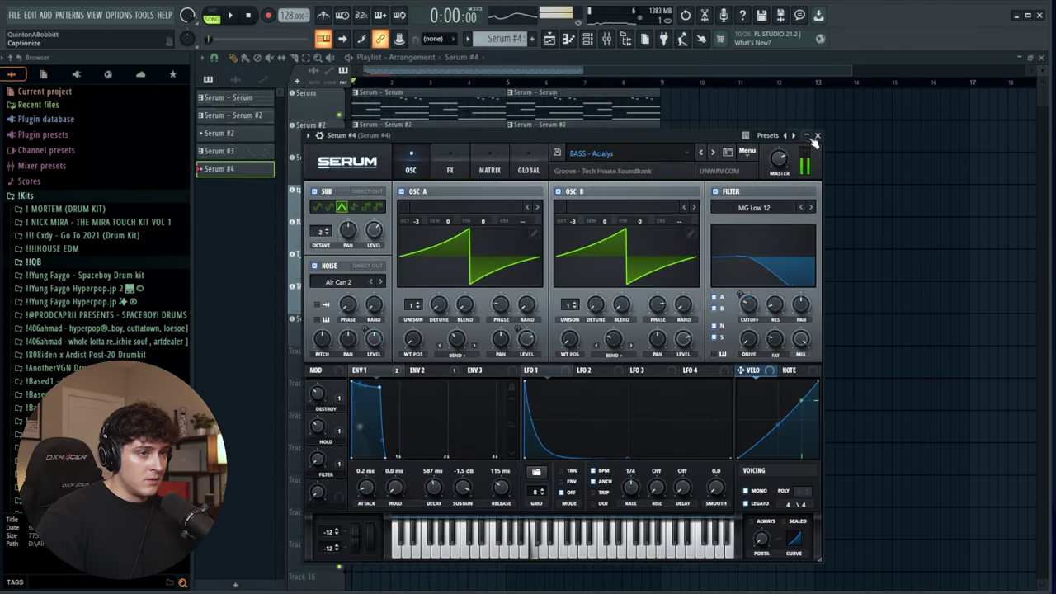
key(q)
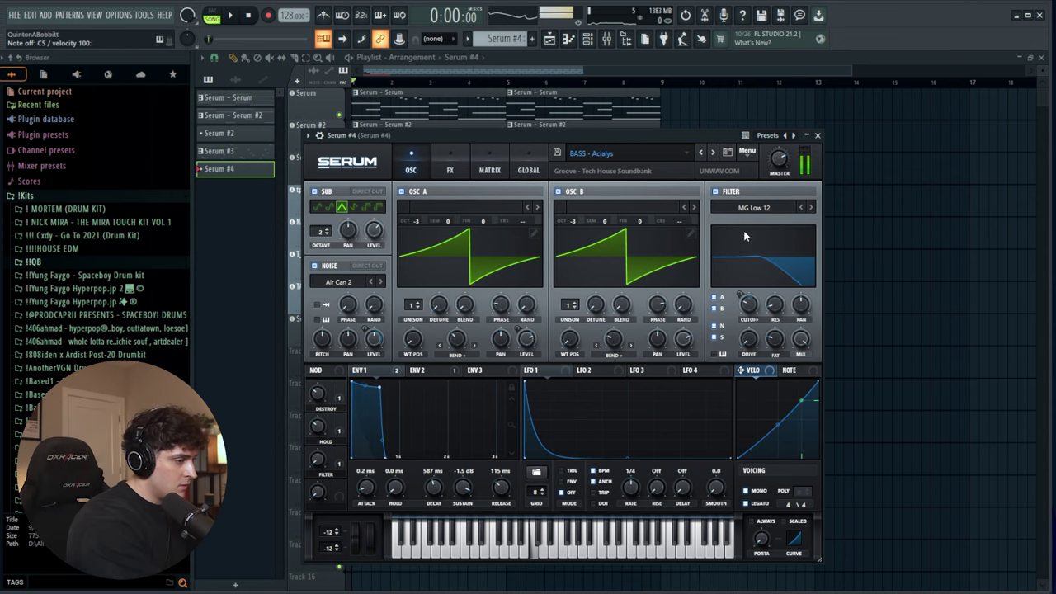
key(q)
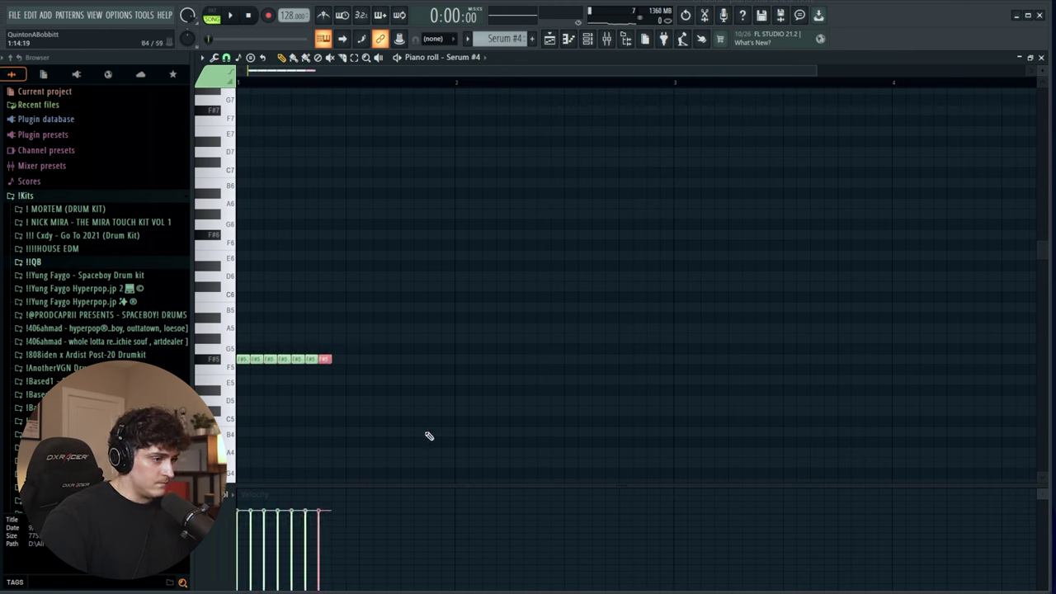
- Fill bars 1–2 of the Serum #4 piano roll with repeated sixteenths: twelve F#5 notes, followed by D5 through the end of bar 2
scroll(287, 85, down, 2)
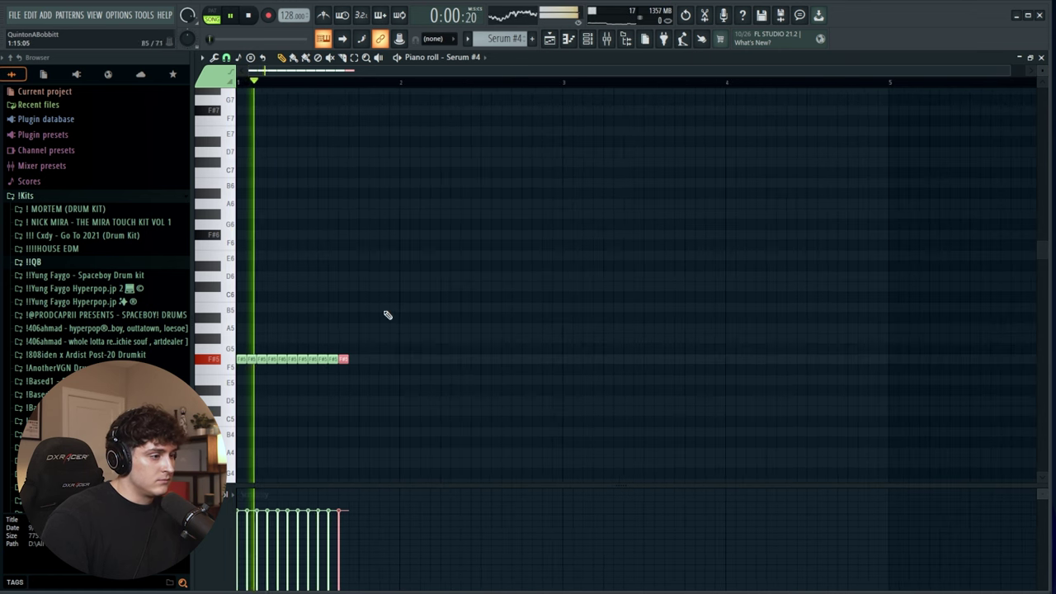
key(ctrl+b)
drag(338, 349, 363, 408)
key(ctrl+b)
key(ctrl+b)
key(ctrl+b)
key(ctrl+b)
key(ctrl+b)
key(ctrl+b)
key(ctrl+b)
key(ctrl+b)
key(ctrl+b)
key(ctrl+b)
key(ctrl+b)
key(ctrl+b)
key(ctrl+b)
key(ctrl+b)
key(ctrl+b)
key(ctrl+b)
key(ctrl+b)
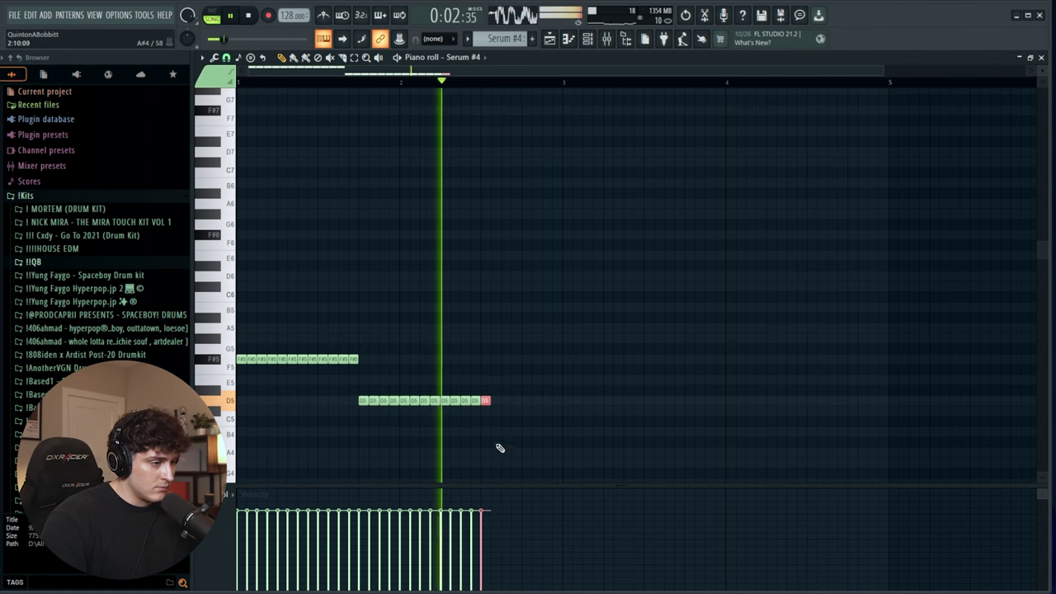
key(ctrl+b)
key(ctrl+b)
key(ctrl+b)
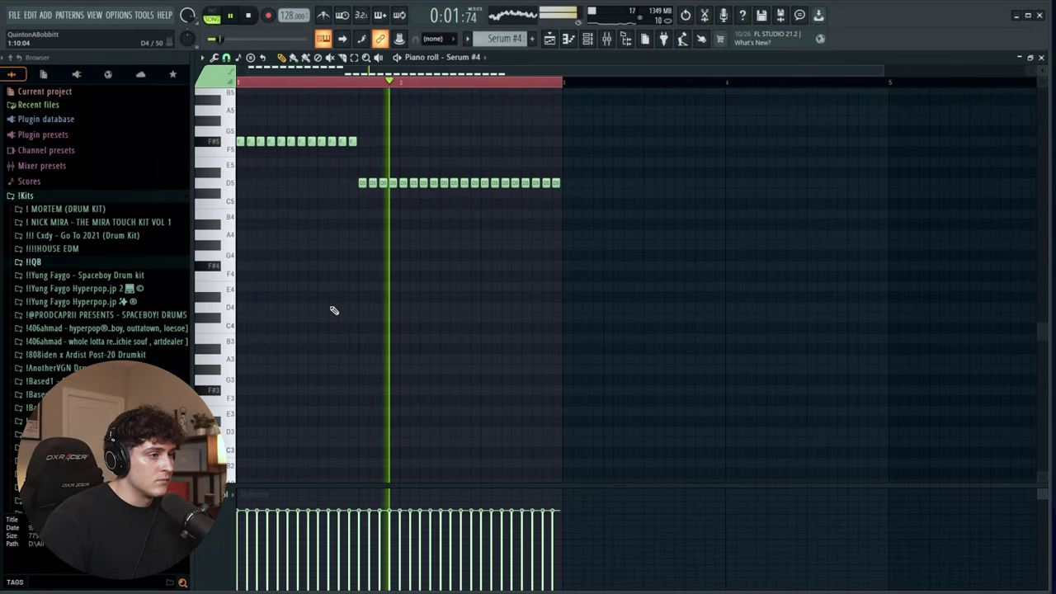
- Select all the Serum #4 bass notes, shorten them slightly to leave small gaps, and clear the selection
key(ctrl+a)
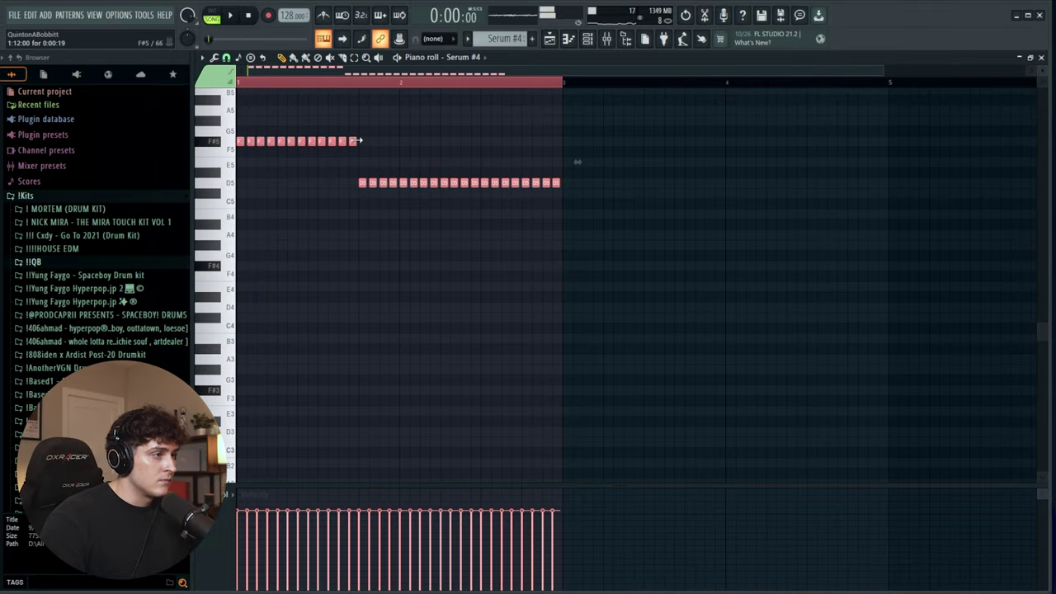
key(ctrl+d)
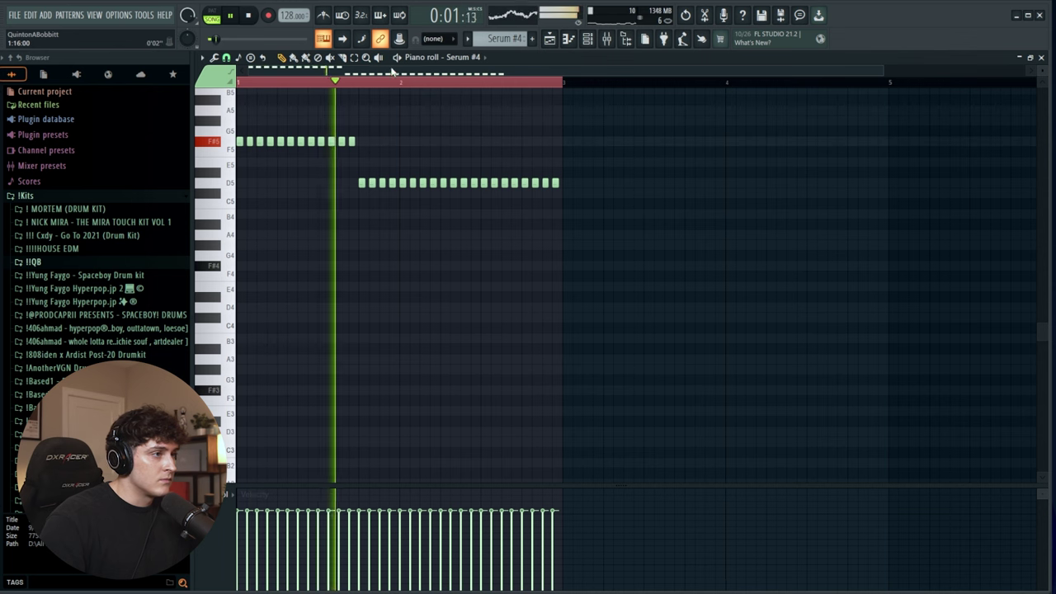
scroll(275, 83, up, 2)
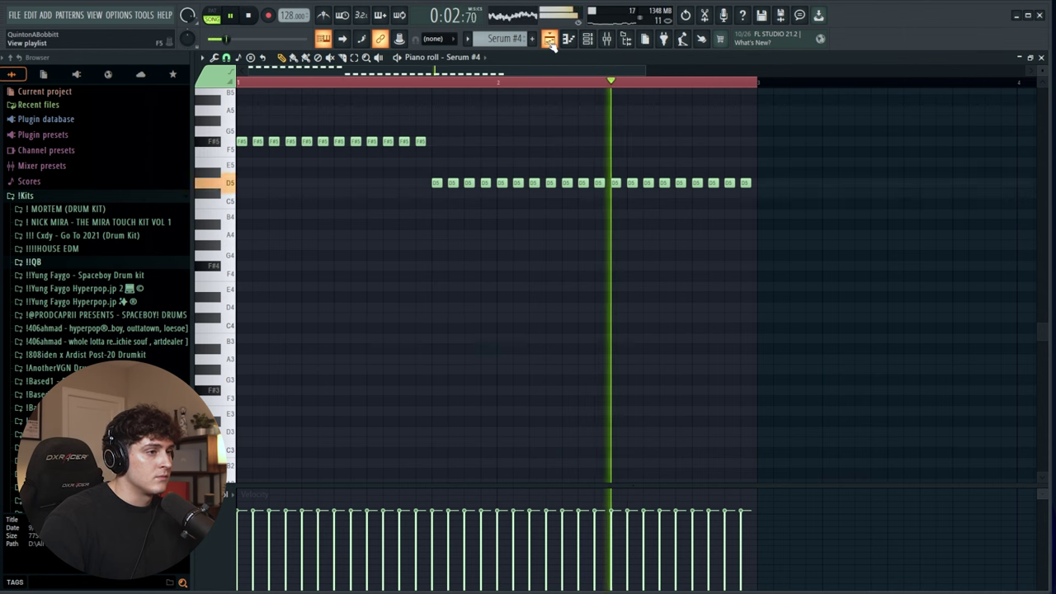
- Return to the playlist, solo the Serum #4 track, and unmute the three Serum melody tracks to hear them with the bass
key(F5)
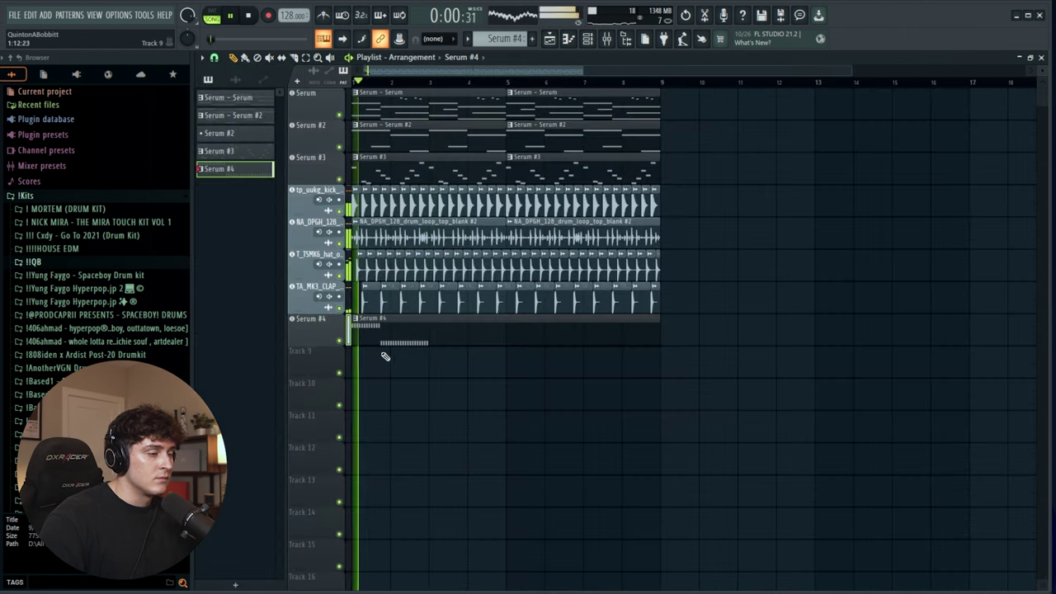
key(space)
right_click(339, 340)
key(space)
click(339, 114)
click(339, 147)
click(339, 179)
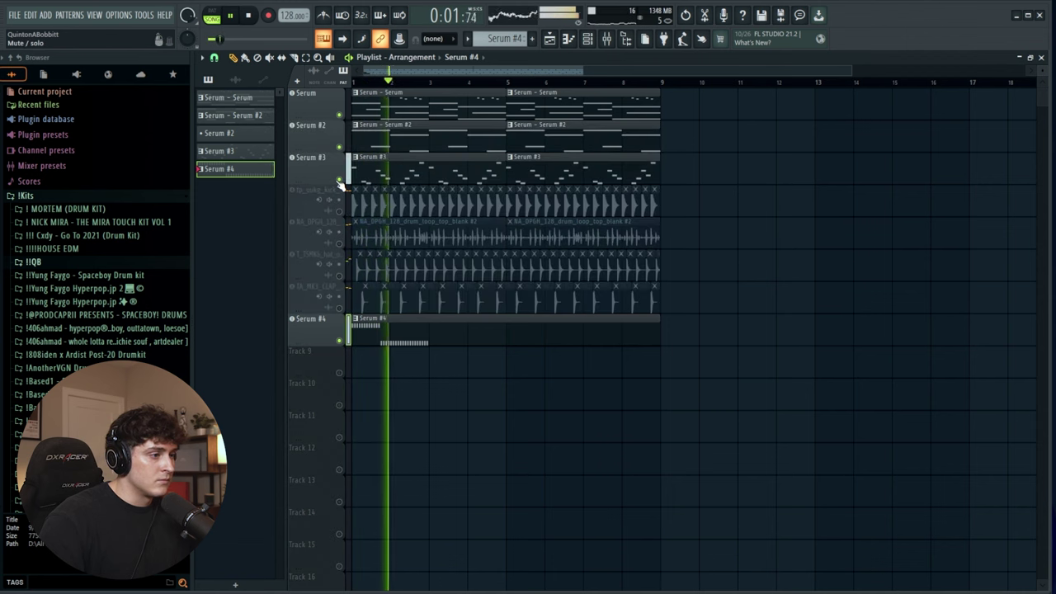
- Reopen the Serum #4 bass pattern, raising bar 1 notes to C#6, D6 and A5 and two mid-bar 2 notes to G#5 and A5
double_click(405, 325)
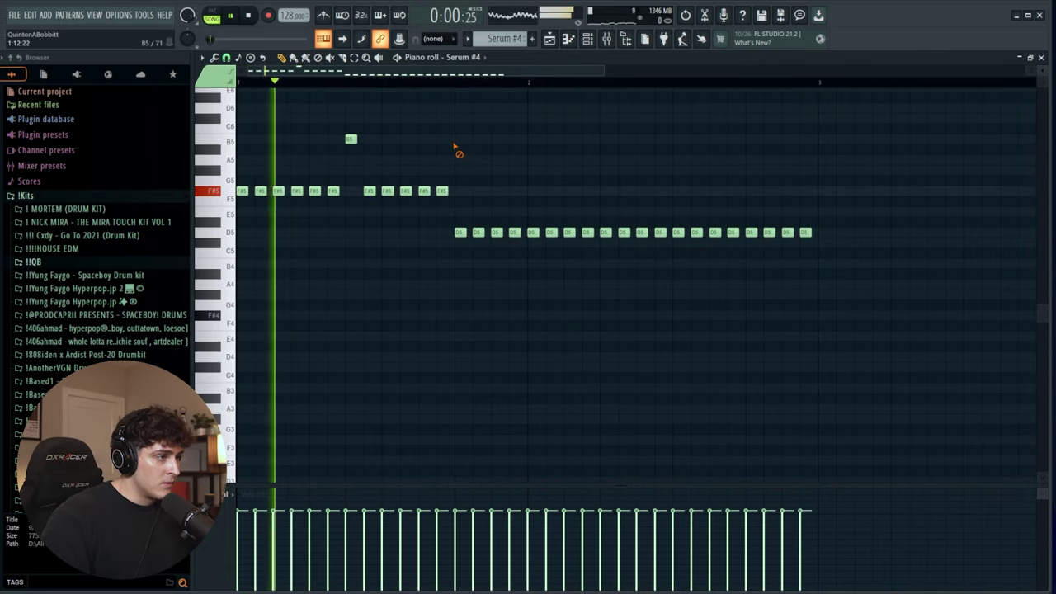
key(space)
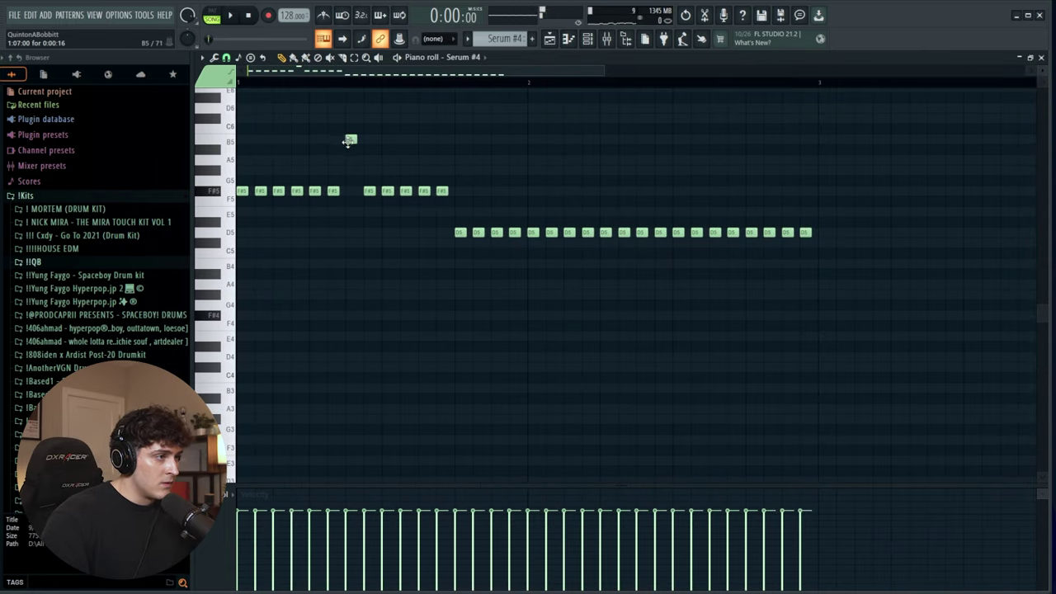
key(space)
drag(369, 191, 367, 108)
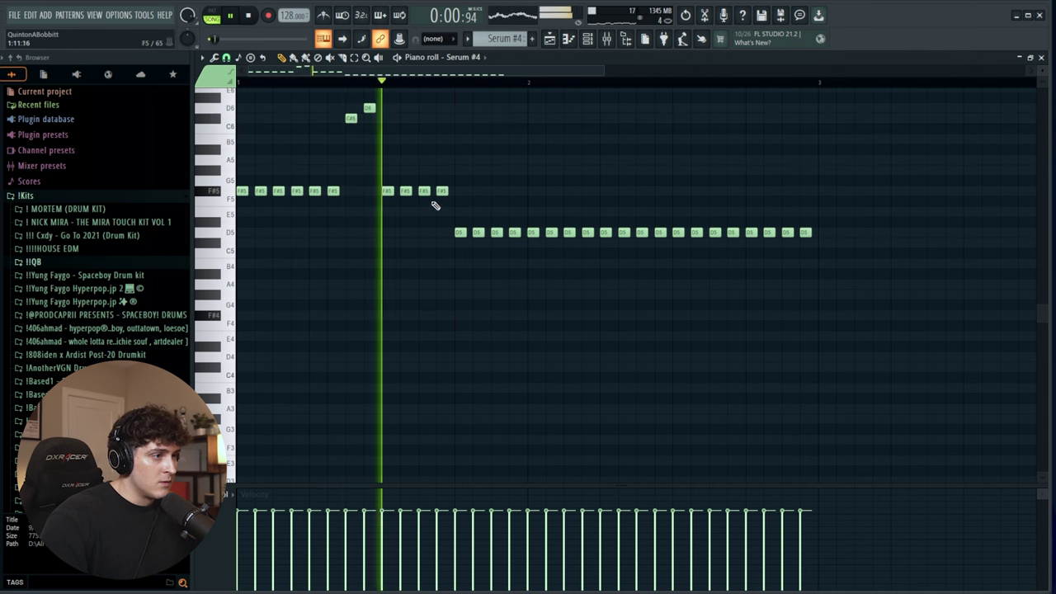
key(space)
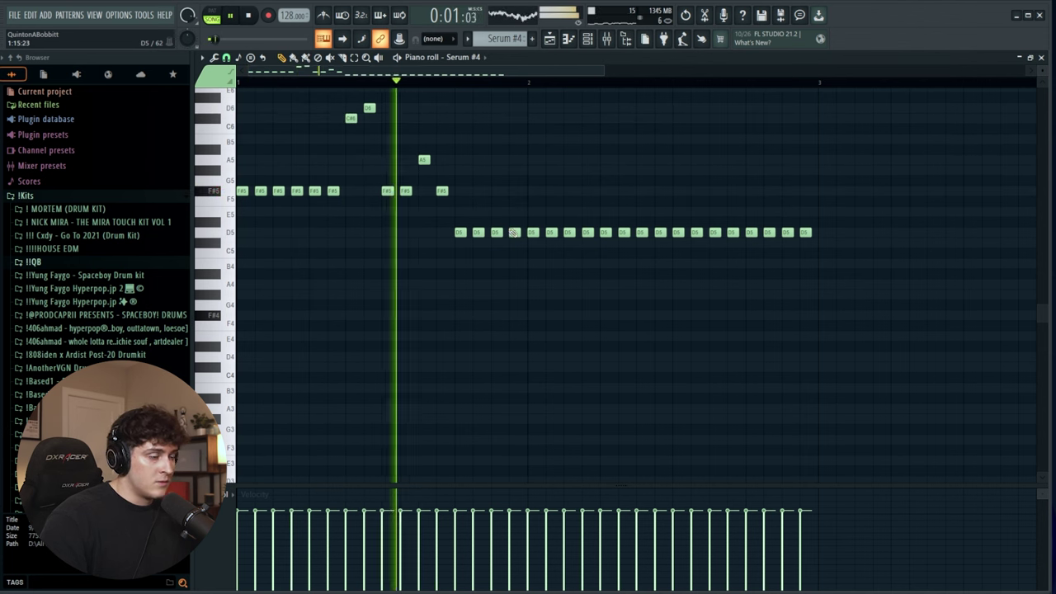
key(space)
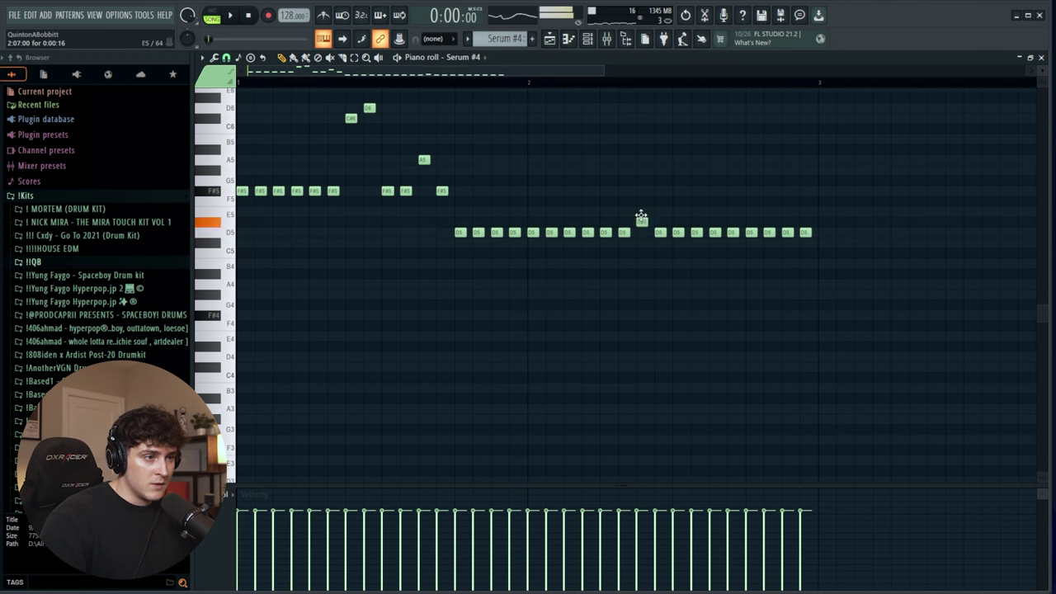
key(space)
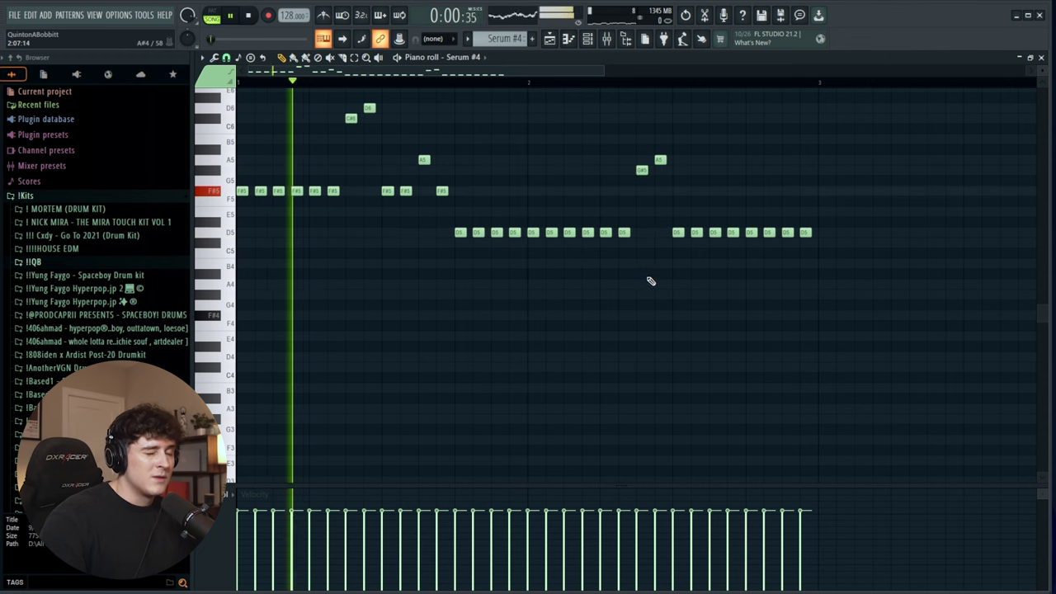
- Vary the later D5 notes in bar 2 with raised notes such as E5, and duplicate the two-bar bass phrase into bars 3–4
scroll(473, 89, down, 2)
scroll(474, 89, down, 2)
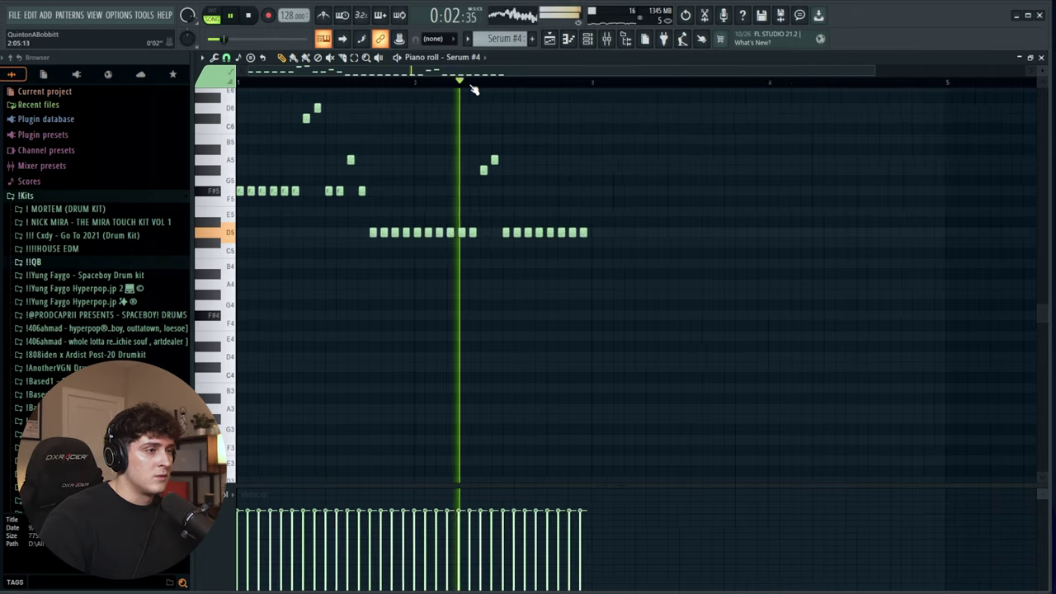
scroll(468, 92, up, 1)
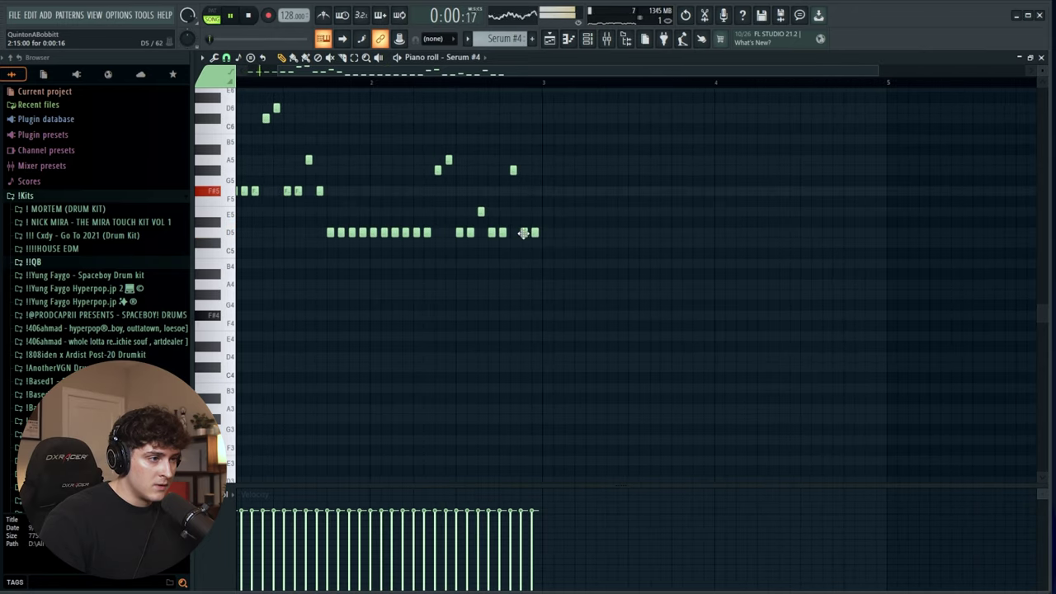
scroll(355, 84, down, 2)
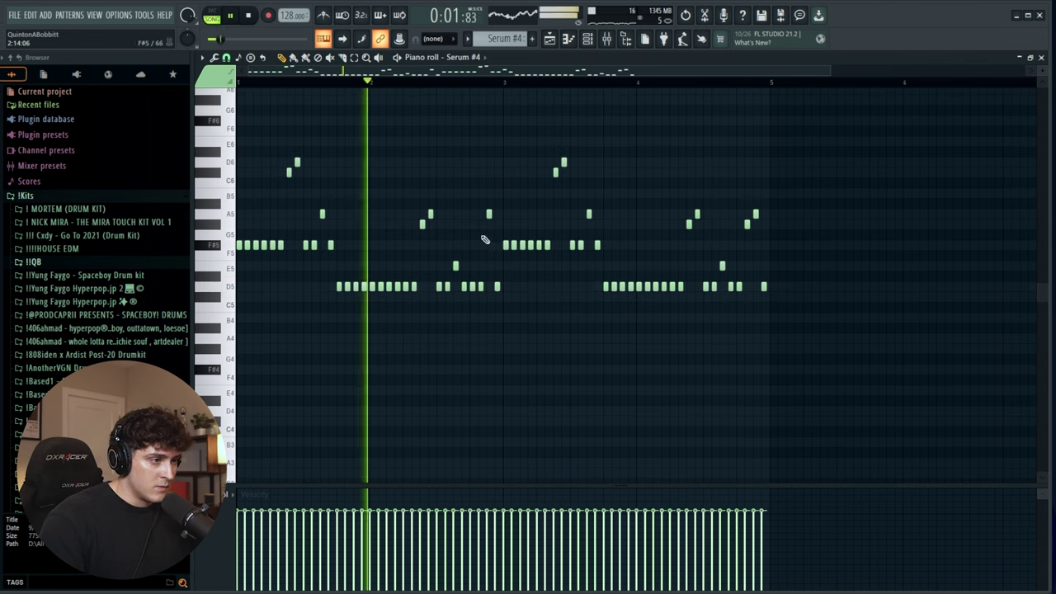
- Change the second-to-last note of bar 2 to B4, and replace the G#5 near the end of bar 4 with D5, removing its A5
click(489, 317)
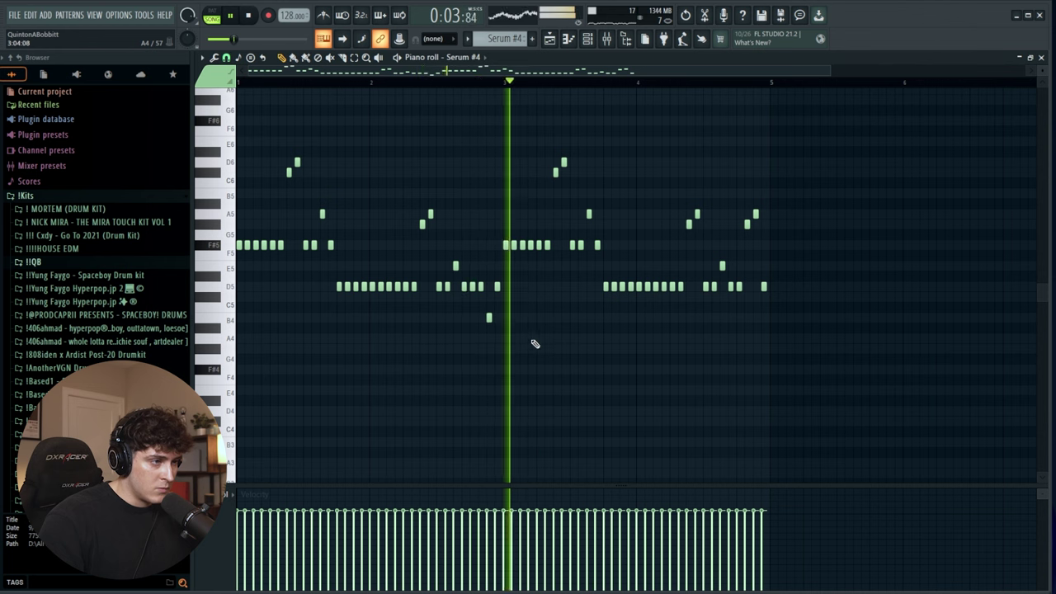
right_click(746, 225)
right_click(756, 214)
click(747, 286)
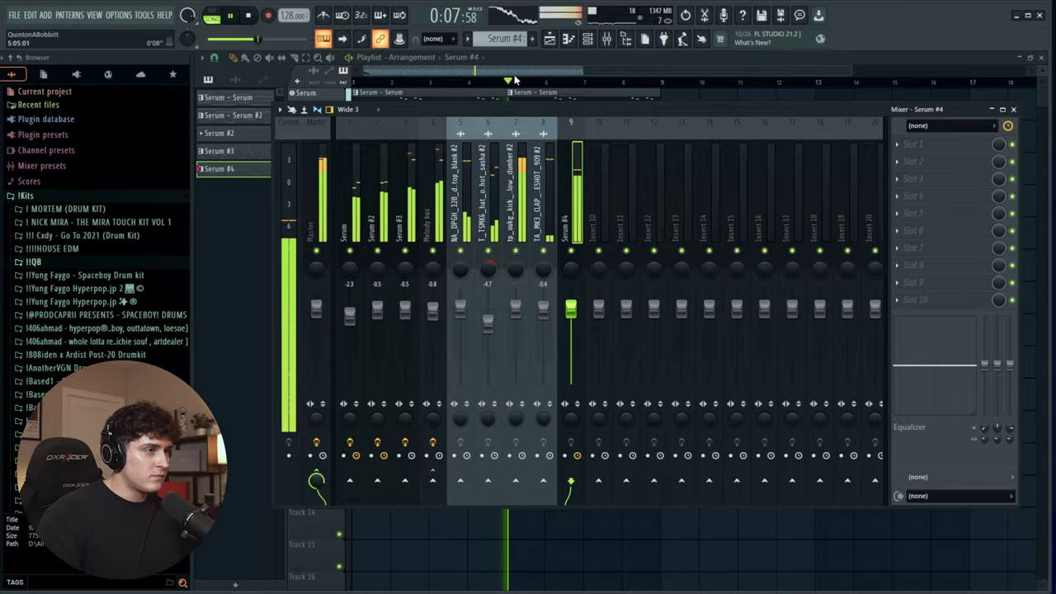
- Play the loop from bar 5 and rename the Serum #4 mixer track Bass, coloring it dark red
click(515, 80)
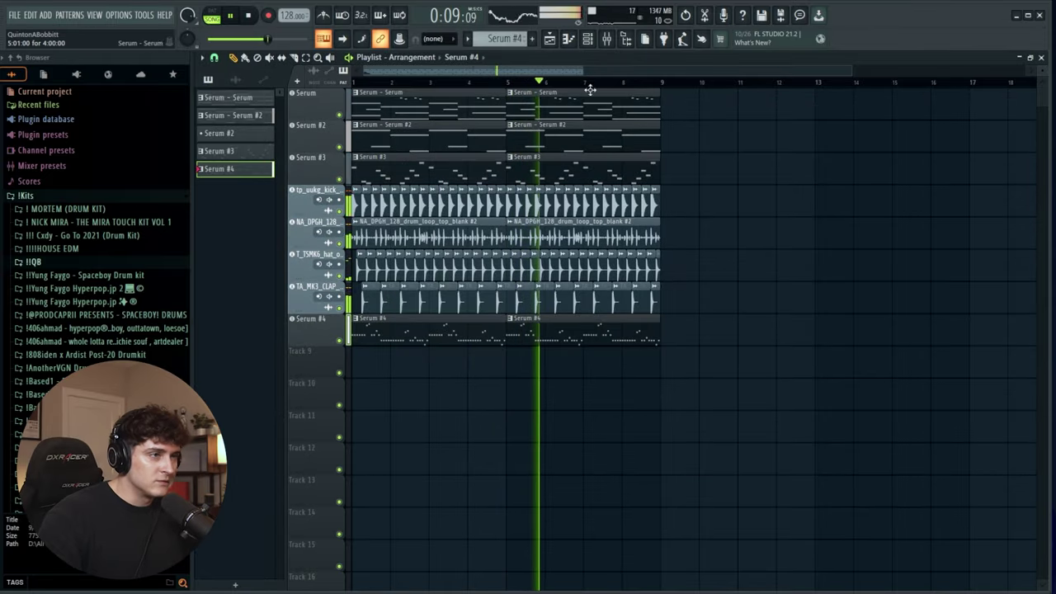
click(607, 39)
double_click(578, 230)
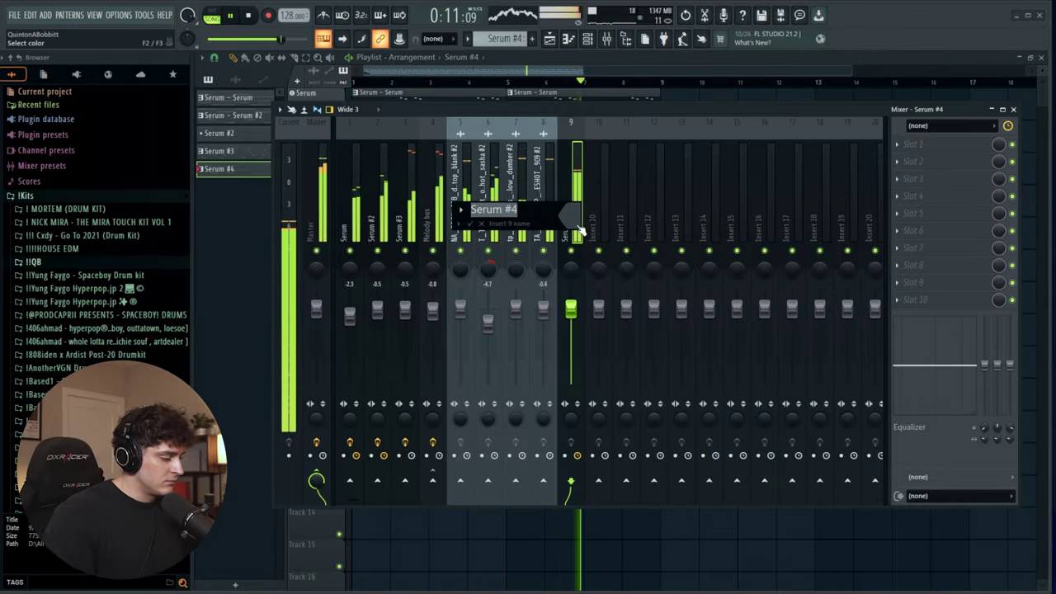
key(Return)
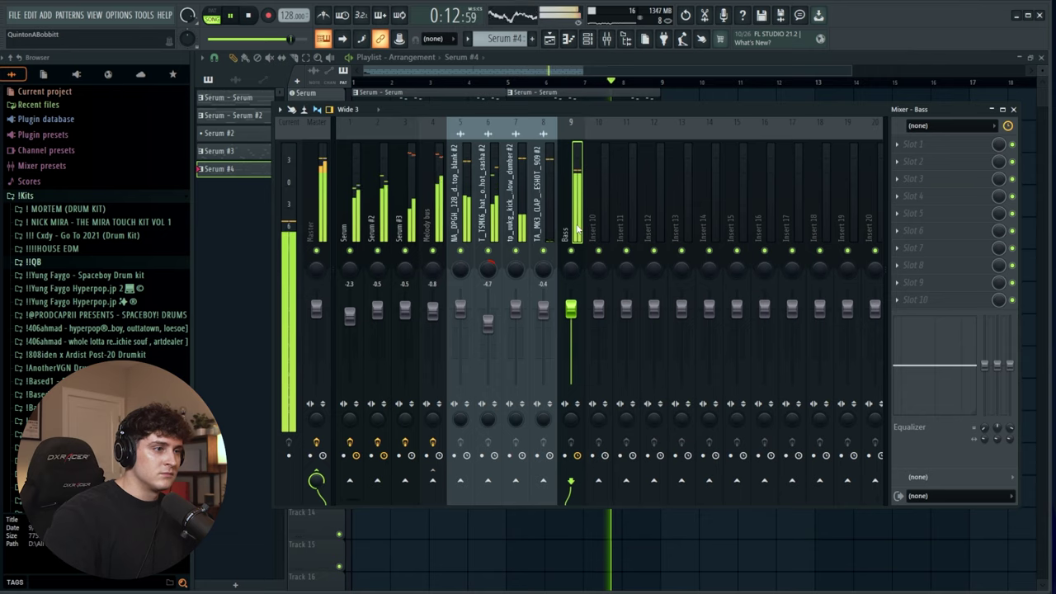
click(495, 71)
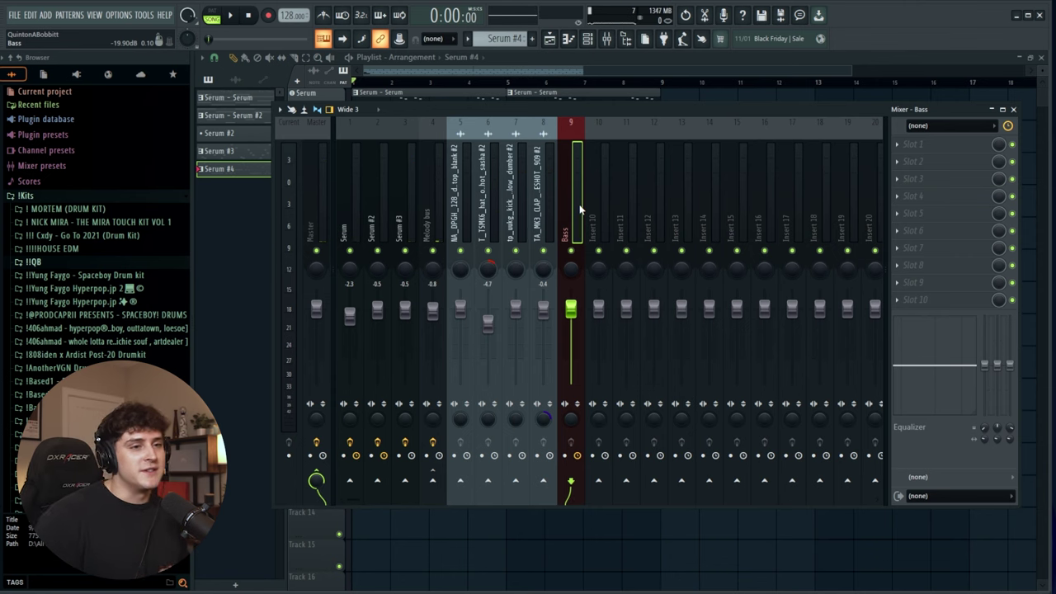
- Load ShaperBox 3 in the Bass track's first effect slot, shape a sidechain-style volume curve, and play the loop
click(909, 146)
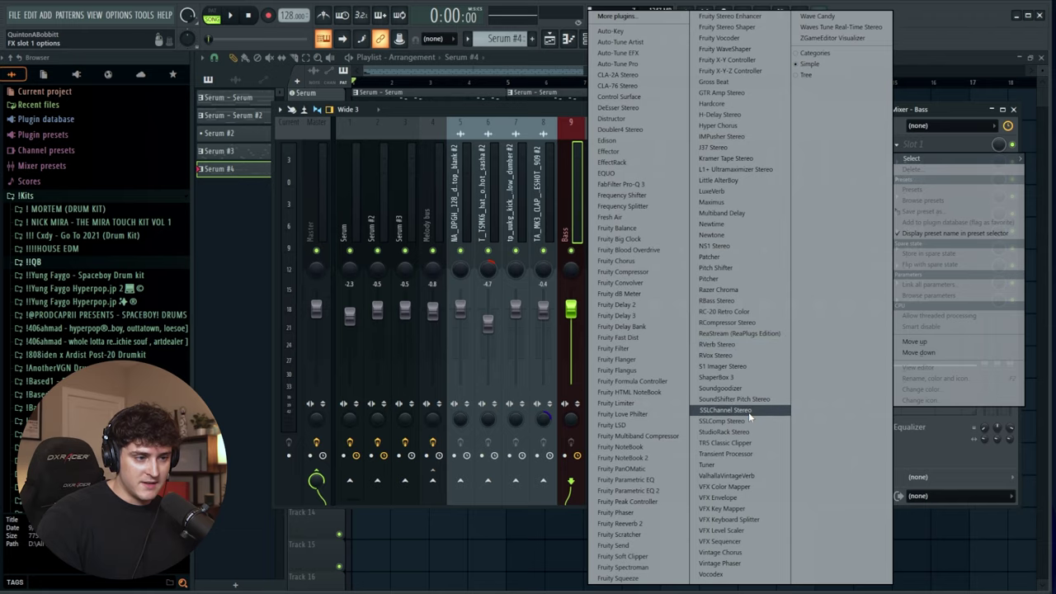
click(716, 377)
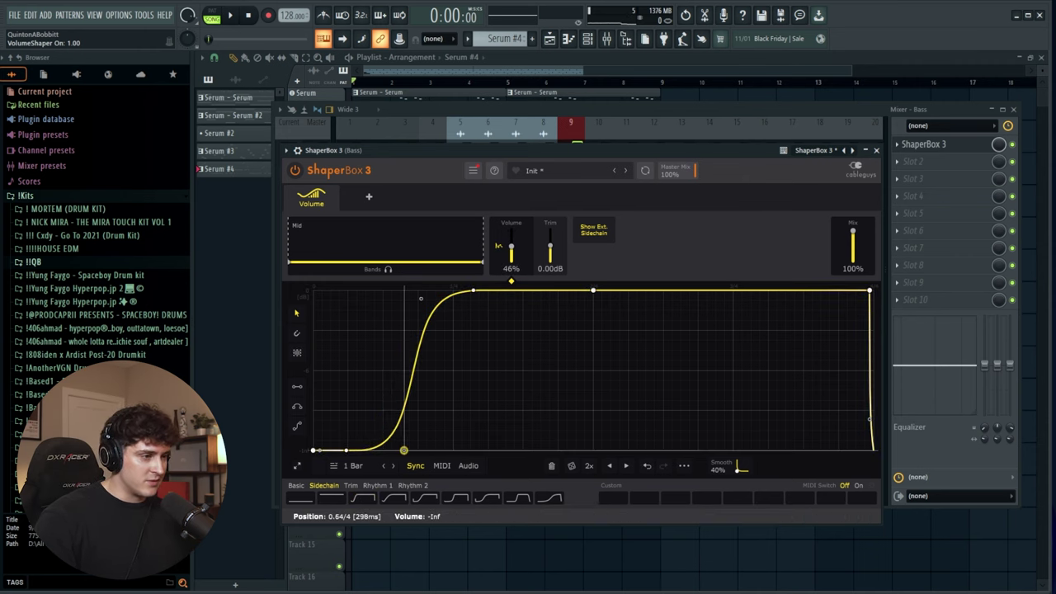
click(876, 150)
key(space)
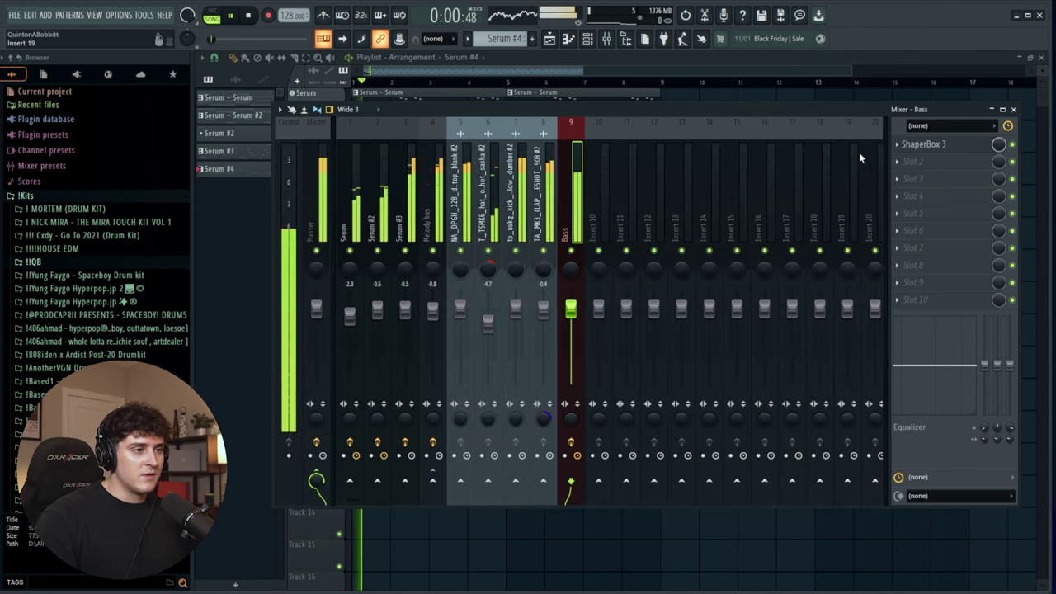
- Set the ShaperBox 3 volume curve's length on the Bass track to 1/4 and play the loop with it
key(space)
click(923, 144)
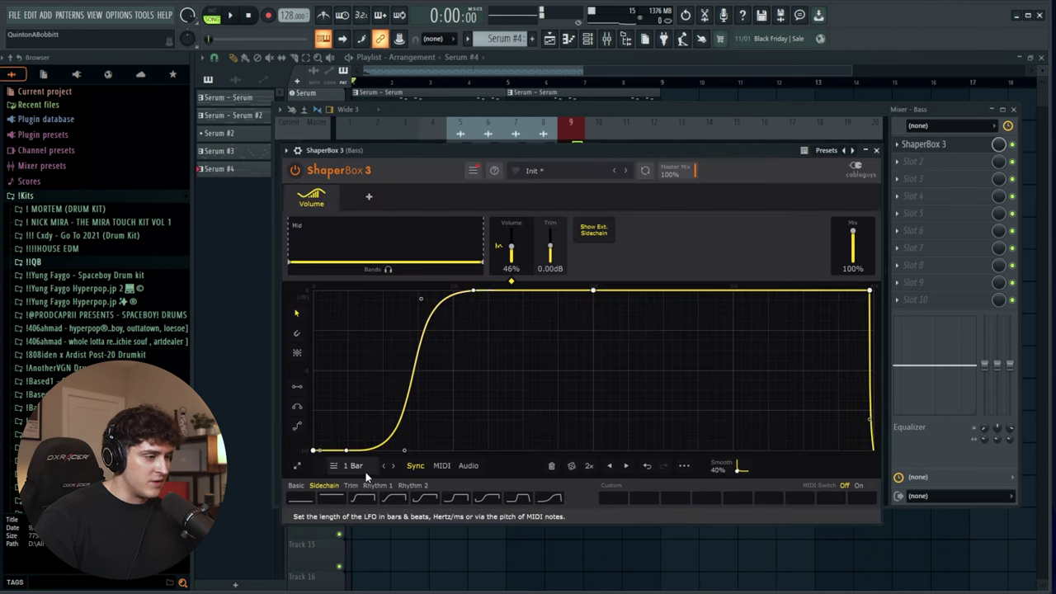
click(394, 466)
key(space)
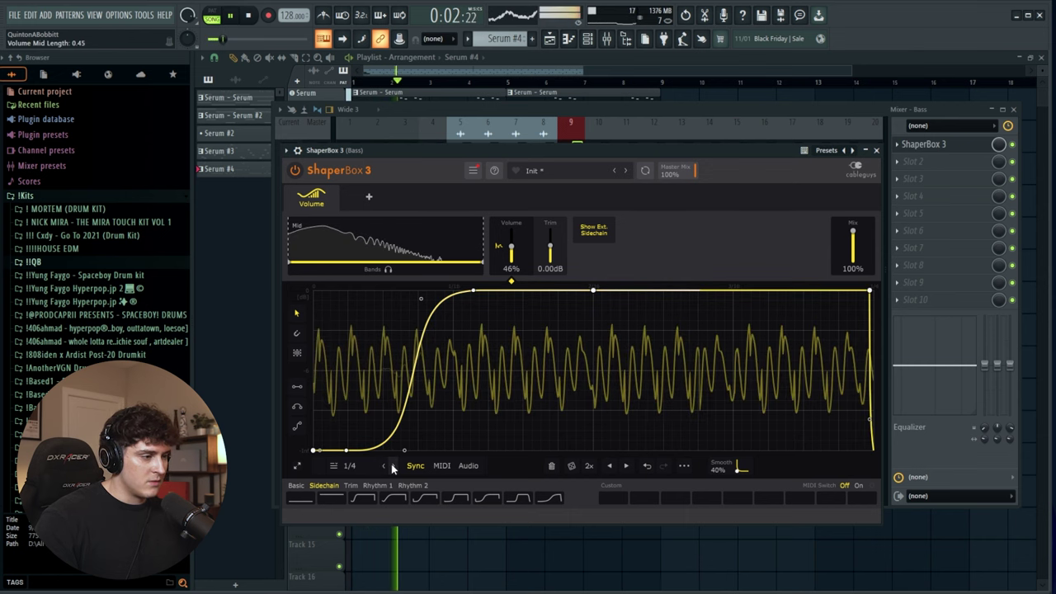
click(877, 151)
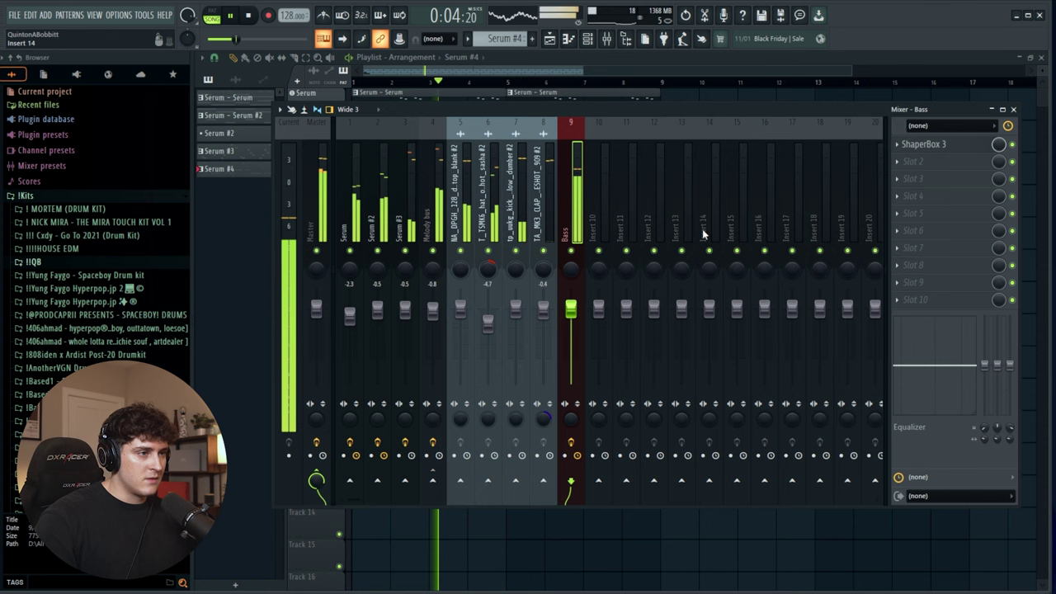
- Solo the Bass mixer track, examine its waveform against the ShaperBox 3 ducking curve, and unsolo it
right_click(571, 251)
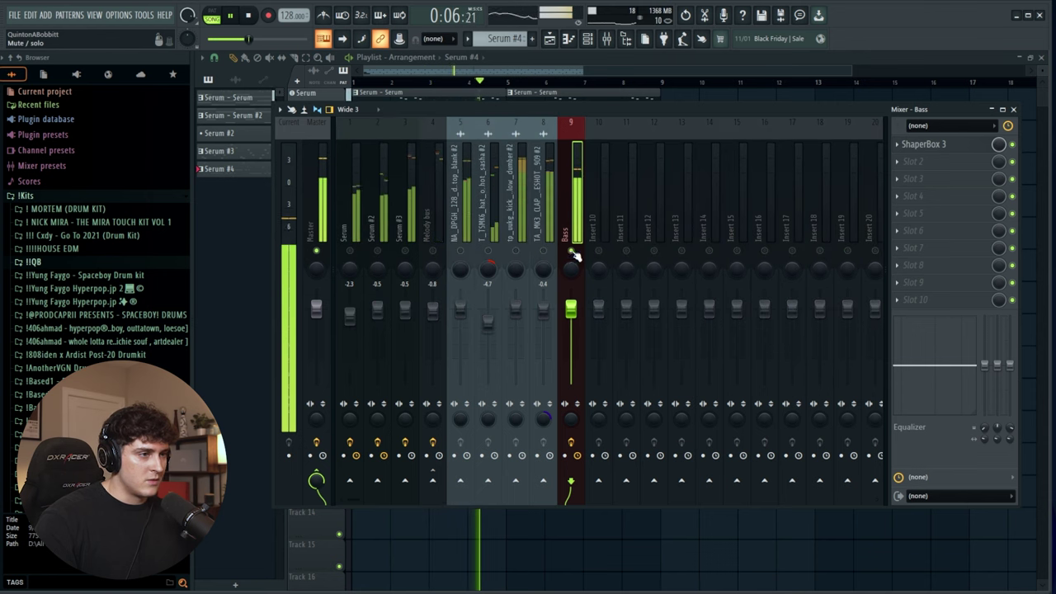
click(922, 145)
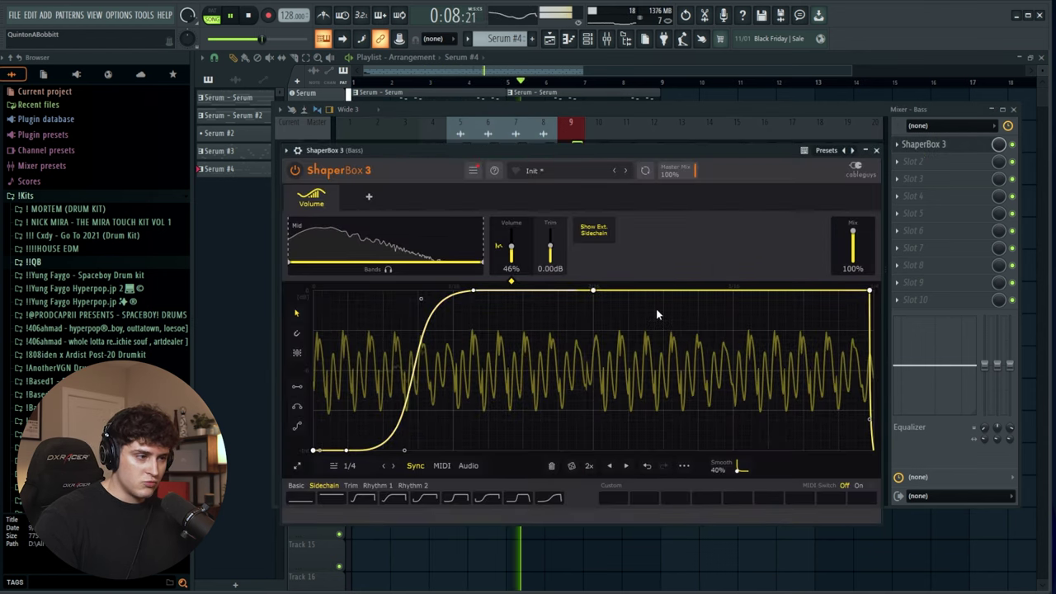
right_click(571, 252)
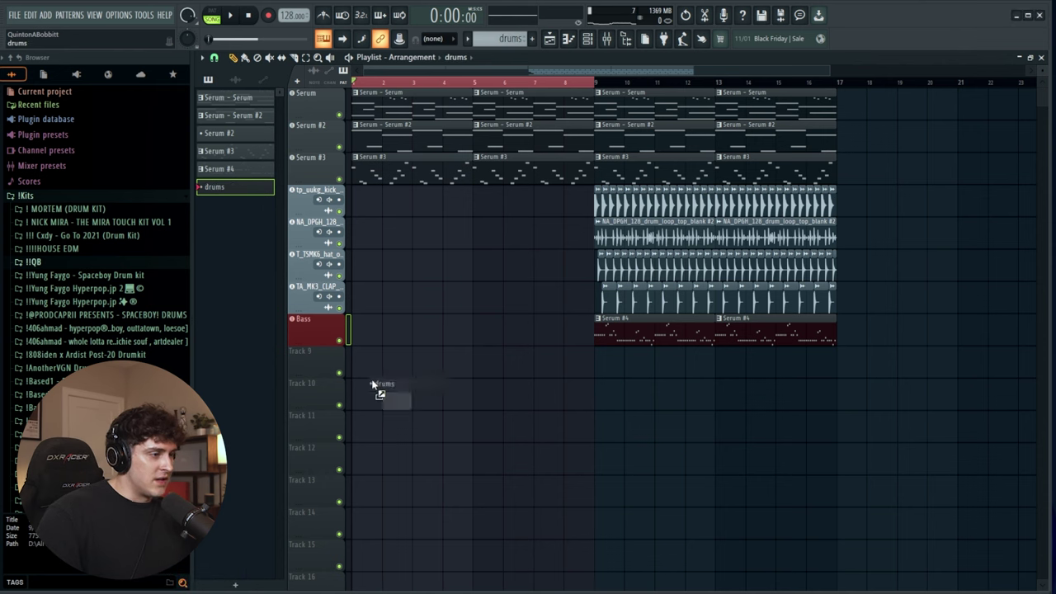
- Add SNARE - URUS from the CYBËR v2 Drum Kit to the drums pattern and program its hits on beat 3 of every bar
key(F6)
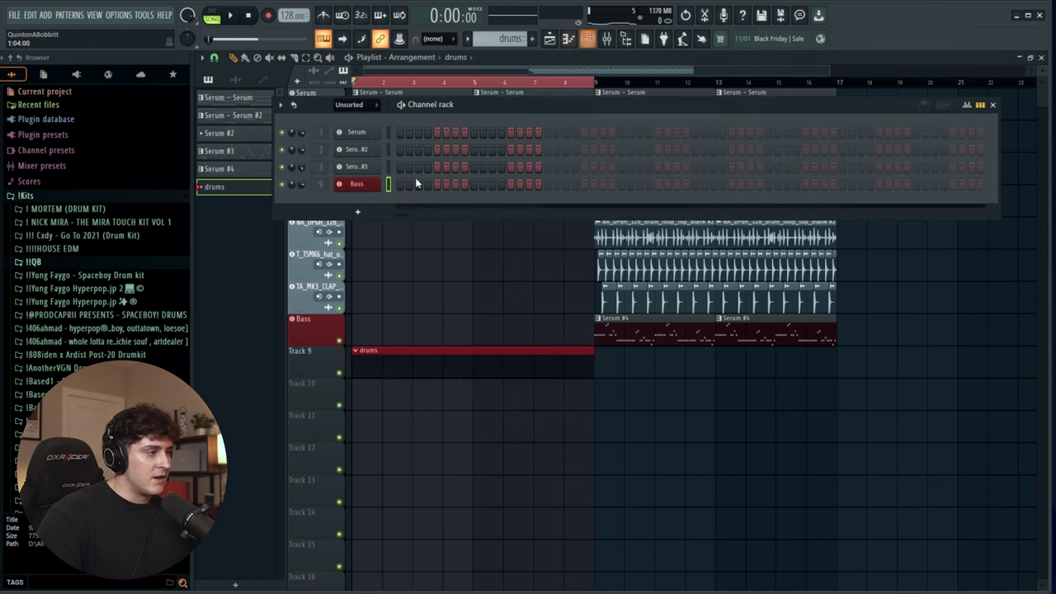
click(37, 262)
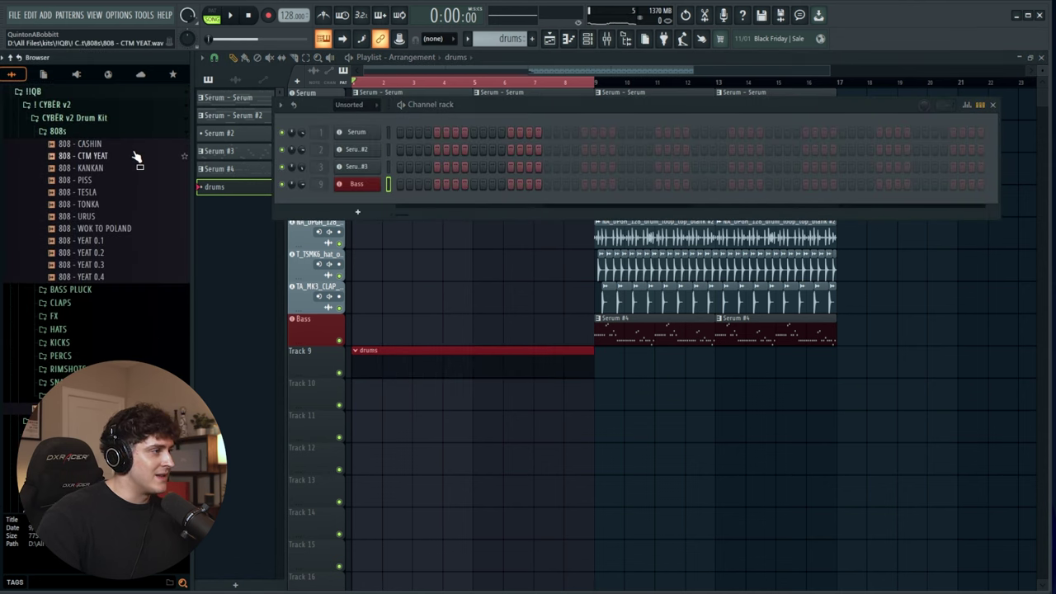
scroll(98, 212, up, 3)
click(64, 203)
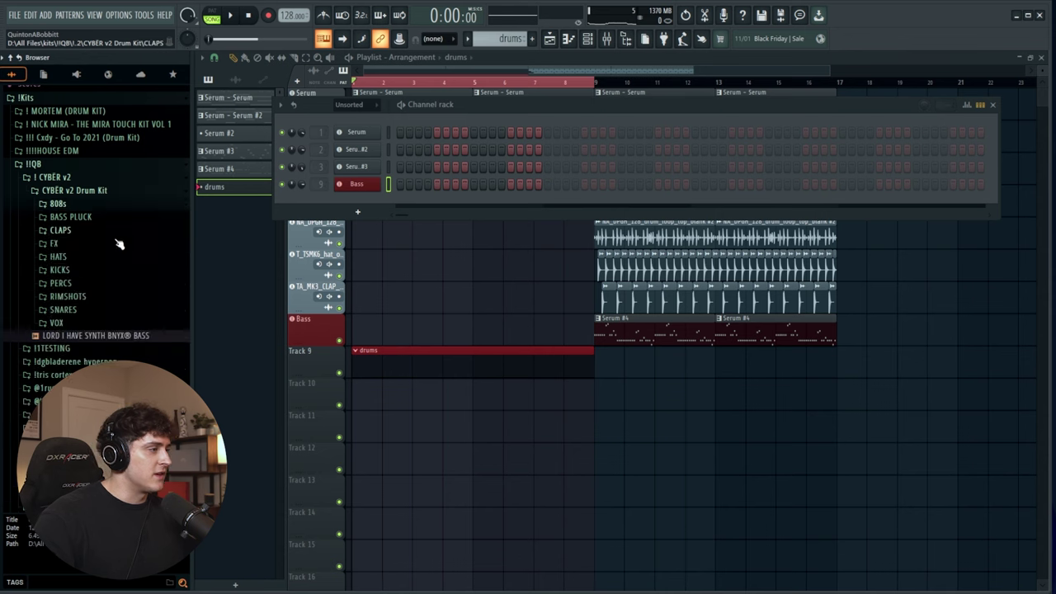
click(63, 309)
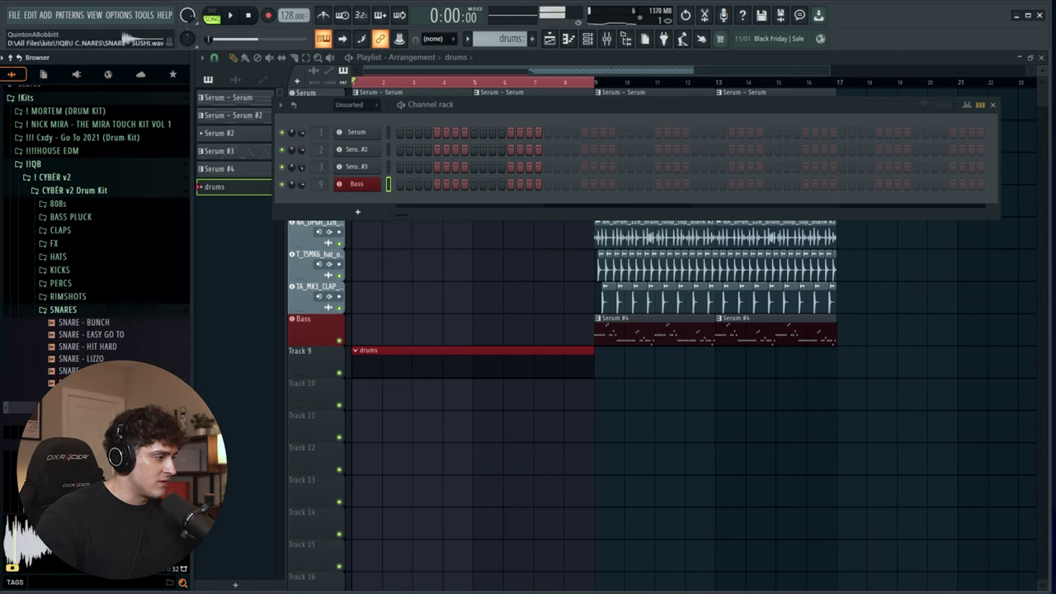
key(space)
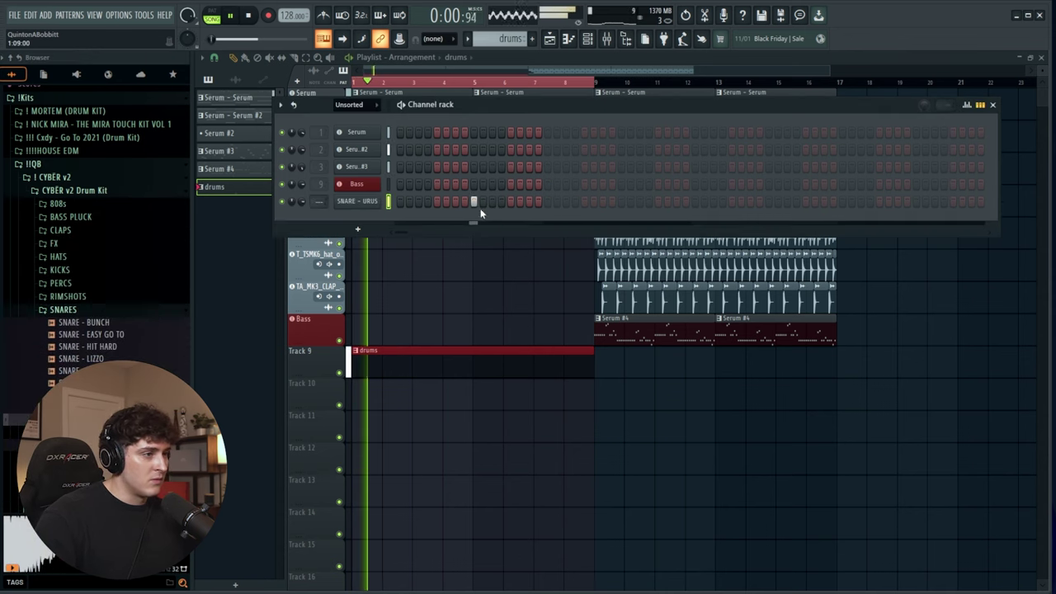
click(621, 202)
click(768, 203)
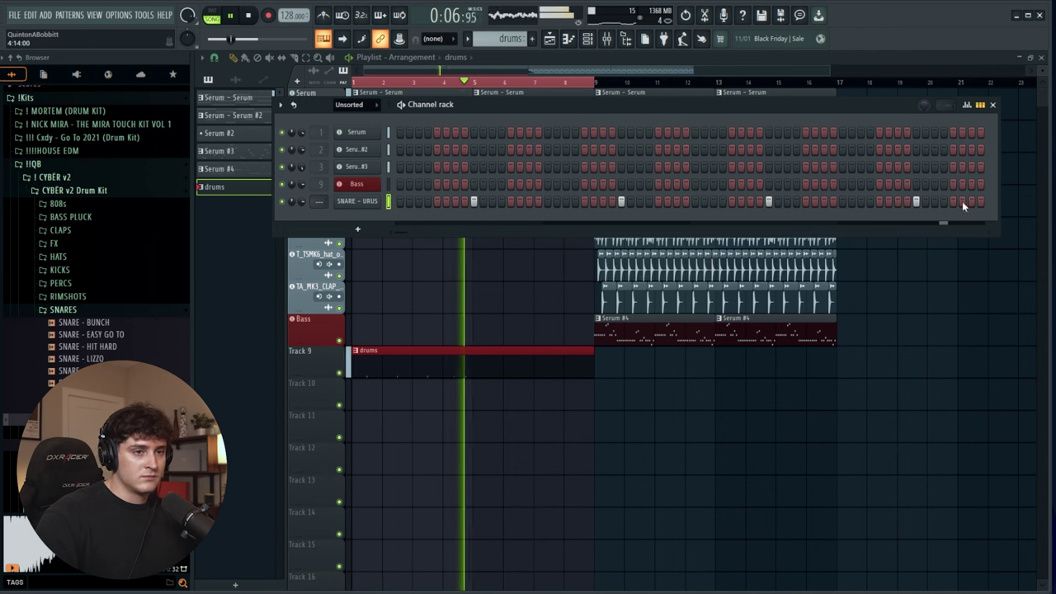
- Audition SNARE - HIT HARD, add SNARE - EASY GO TO to the drums pattern, and program syncopated hits around the main snare
click(89, 348)
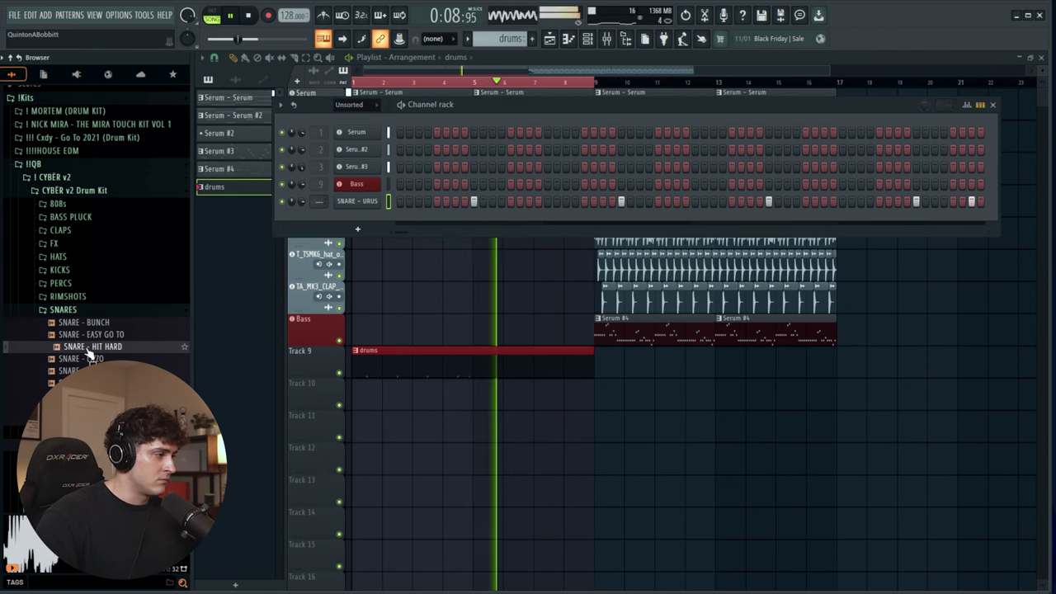
click(82, 335)
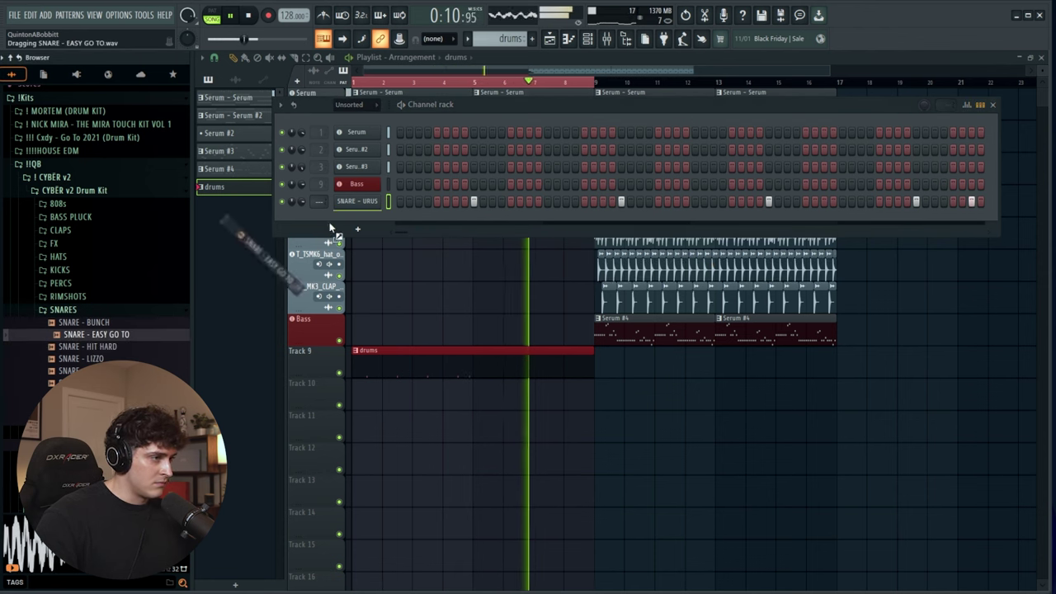
drag(329, 221, 317, 219)
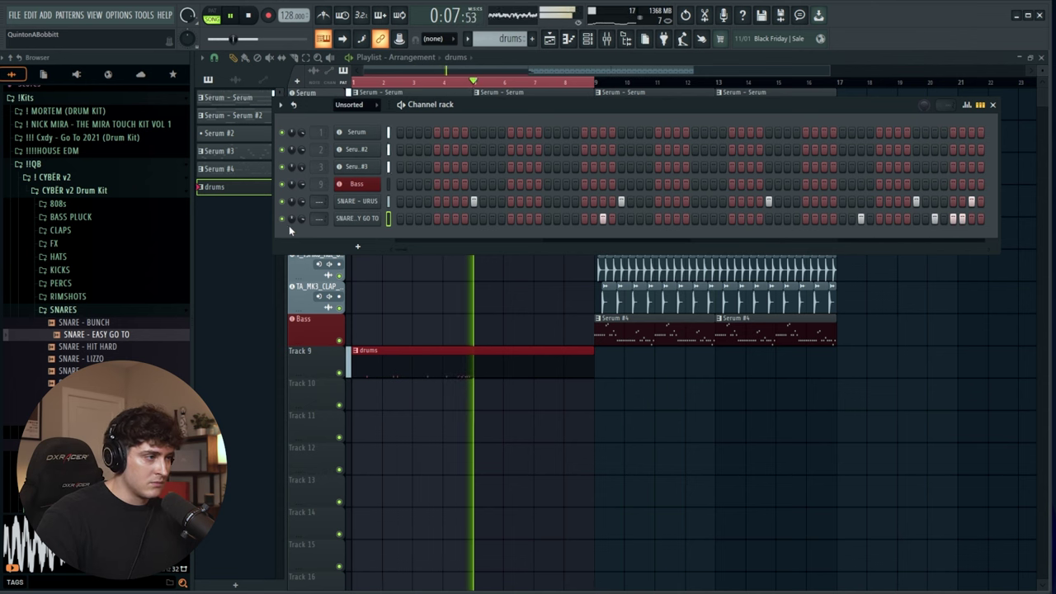
- Duplicate the four-bar SNARE - URUS and SNARE - EASY GO TO parts into bars 5 to 8
right_click(358, 200)
click(381, 208)
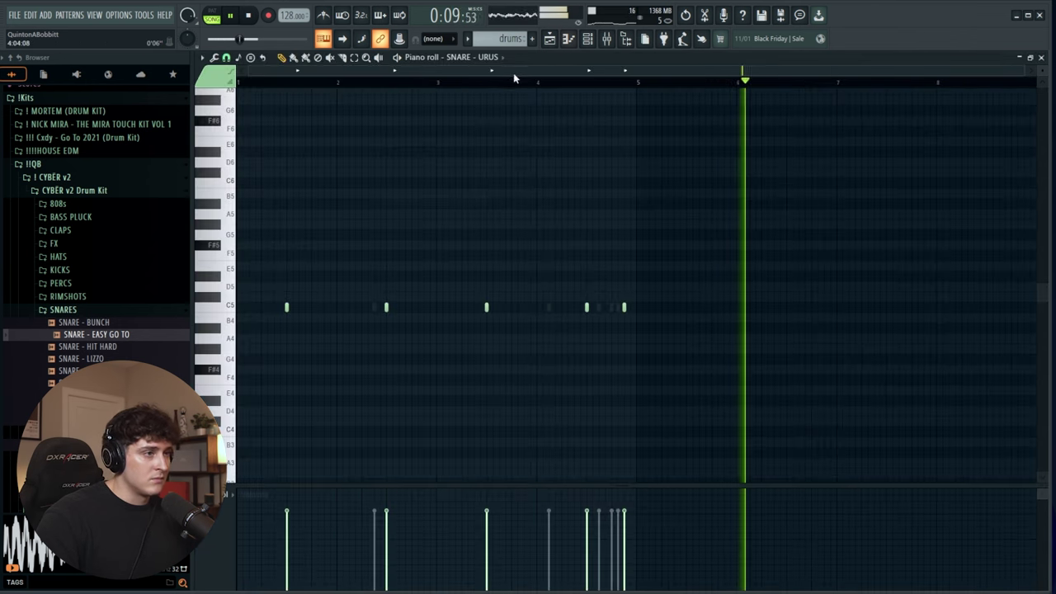
key(ctrl+b)
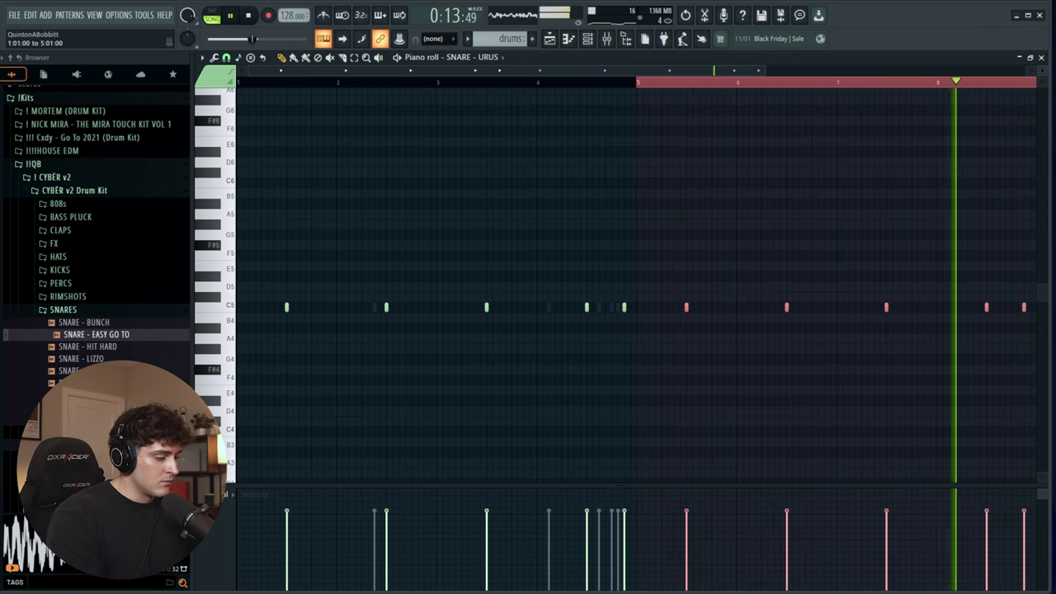
click(324, 38)
key(Down)
key(ctrl+a)
key(ctrl+b)
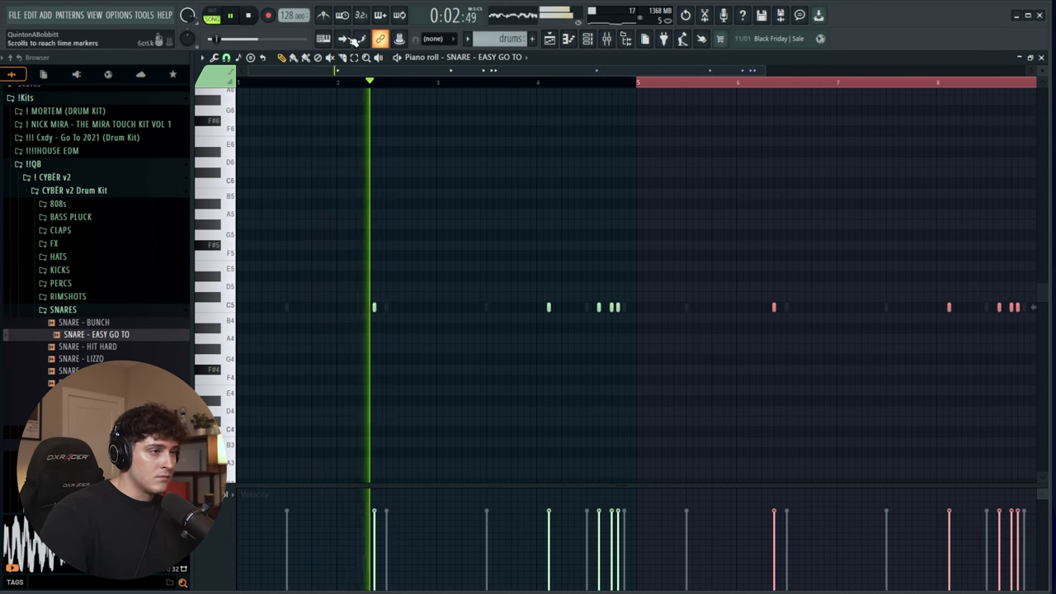
- Add CLOSED HAT - TONKA to the drums pattern and program its syncopated hi-hat hits while the loop plays
key(space)
key(ctrl+d)
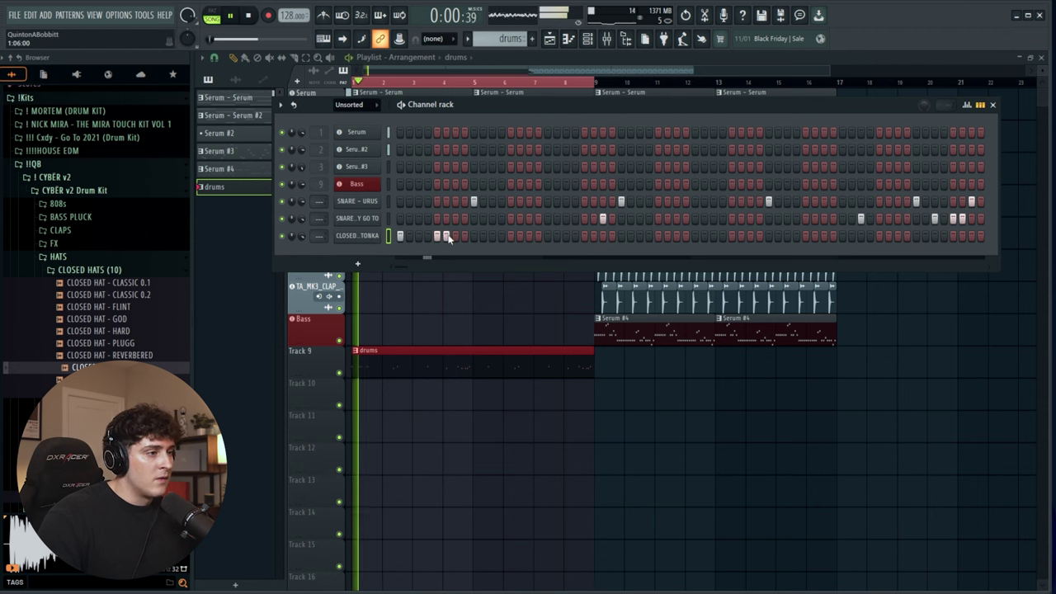
key(space)
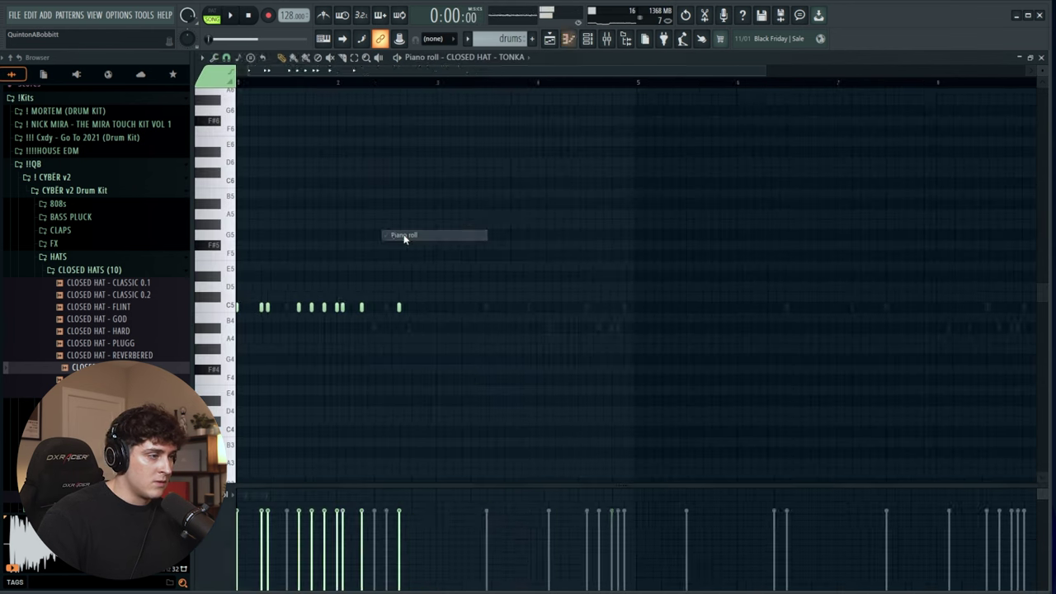
- Examine the miscellaneous functions of the CLOSED HAT - TONKA channel and close its settings
click(586, 39)
click(353, 239)
click(280, 147)
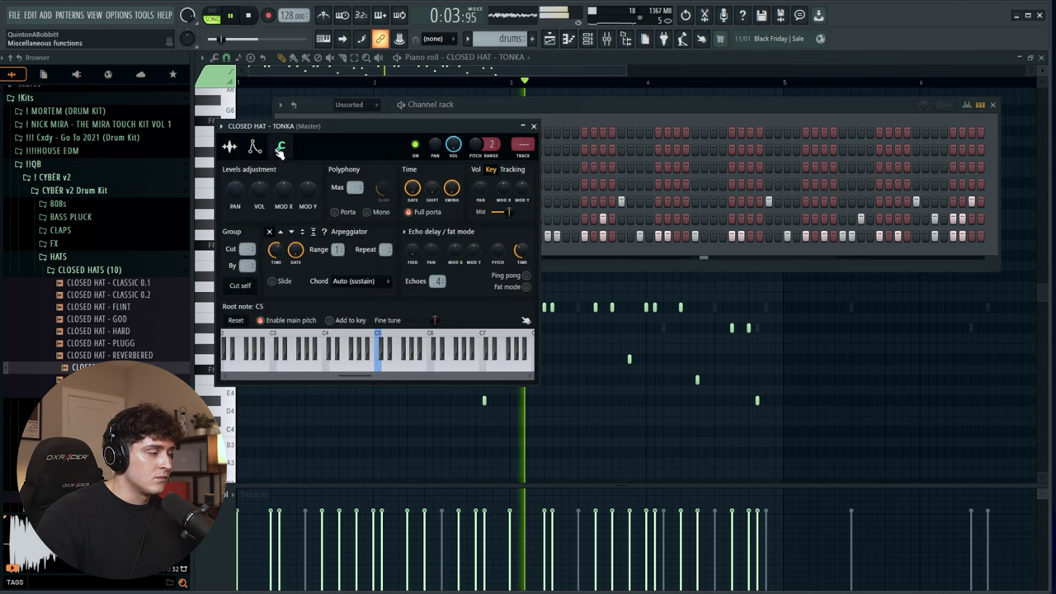
click(533, 125)
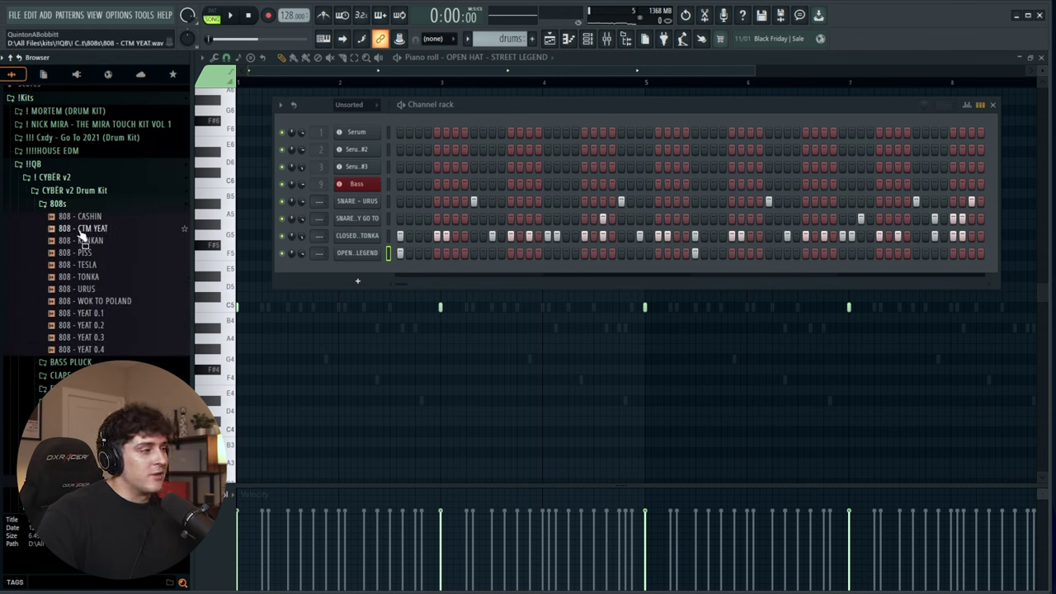
- Add 808 - CTM YEAT as a self-cutting channel and write a two-bar line of short F#5 and D5 notes for it
drag(333, 267, 305, 276)
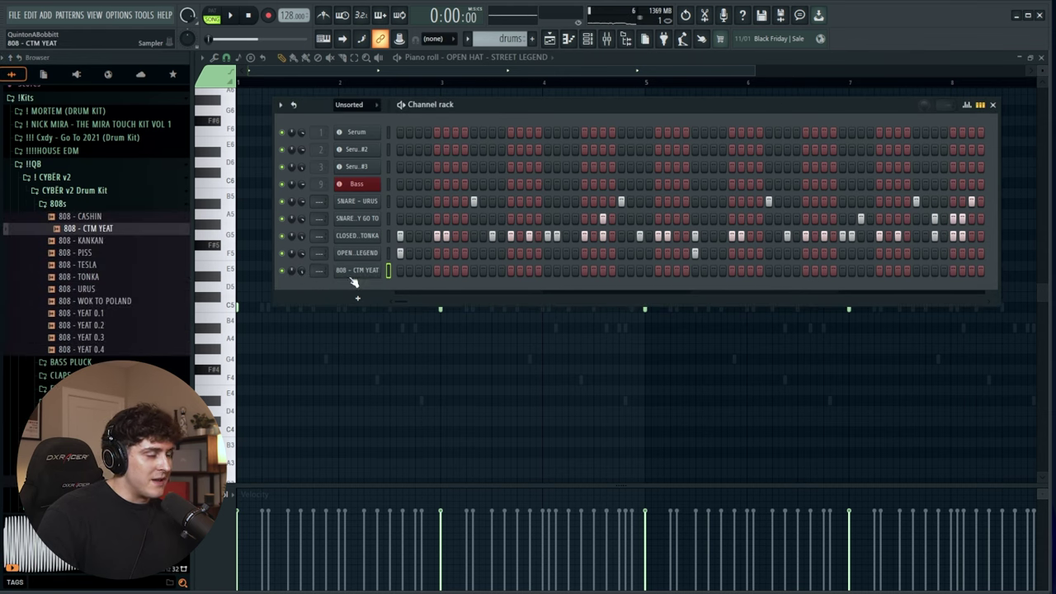
right_click(386, 274)
click(412, 345)
right_click(368, 277)
click(404, 270)
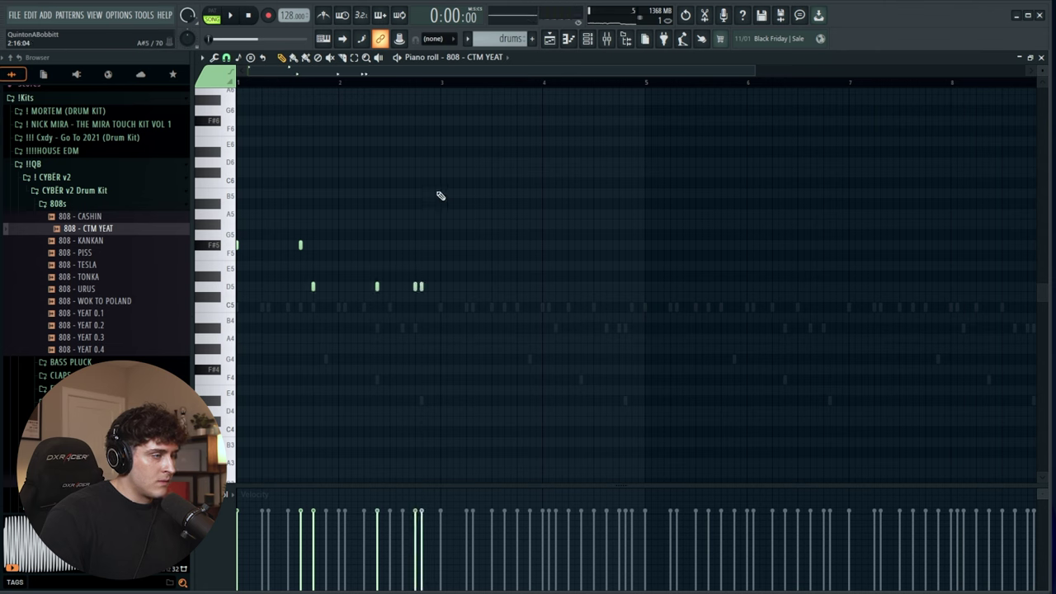
- Duplicate the two-bar 808 - CTM YEAT line into bars 3 and 4 and play the loop
drag(438, 86, 237, 86)
key(ctrl+b)
click(237, 86)
key(space)
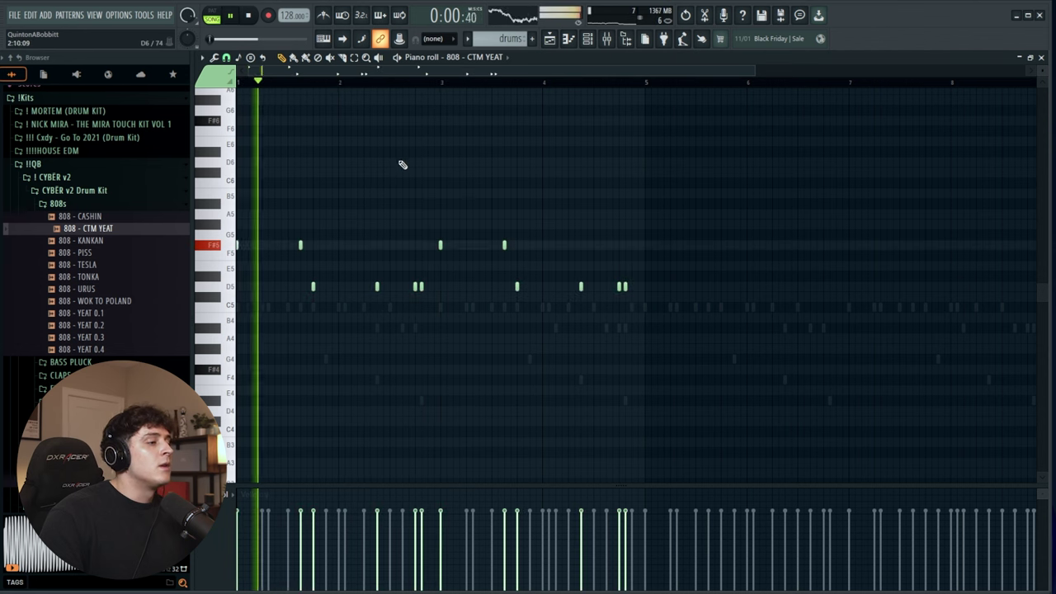
- Raise the 808 - CTM YEAT channel's volume multiplier to about 116% and check its sample settings
click(588, 39)
click(350, 269)
click(310, 176)
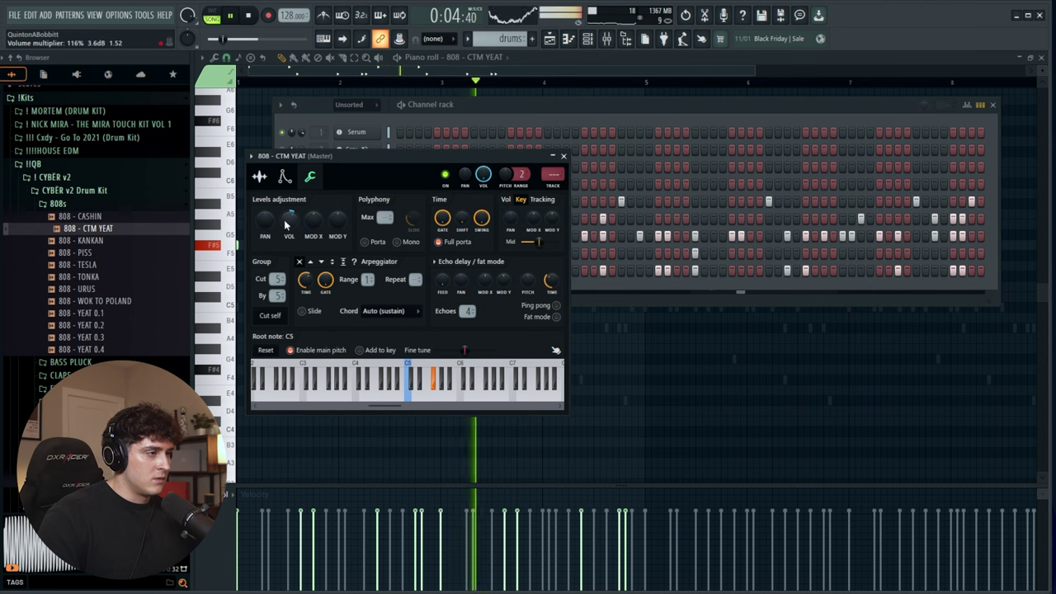
click(259, 176)
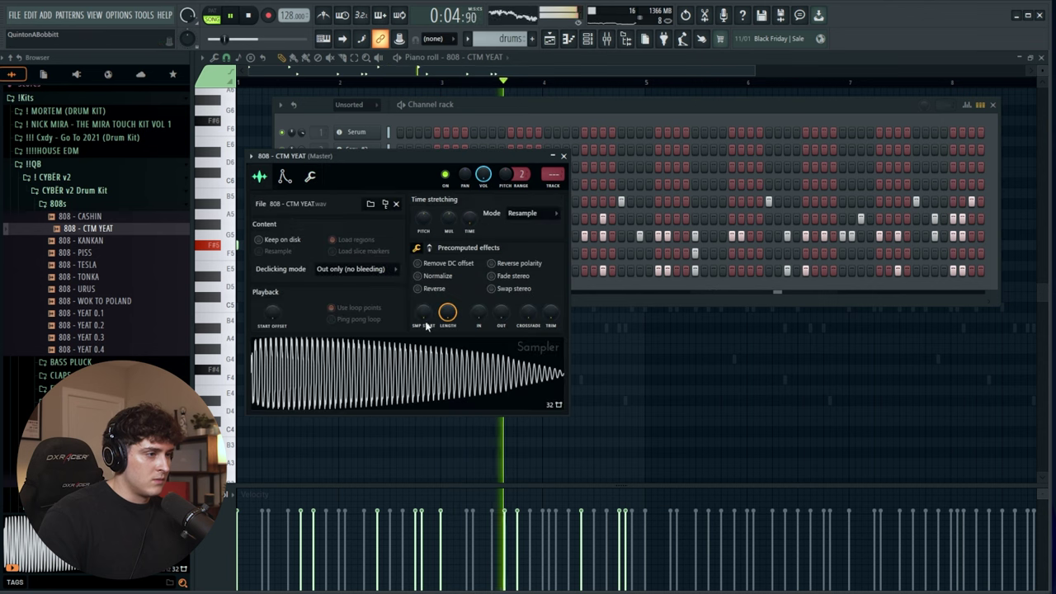
click(564, 156)
key(F6)
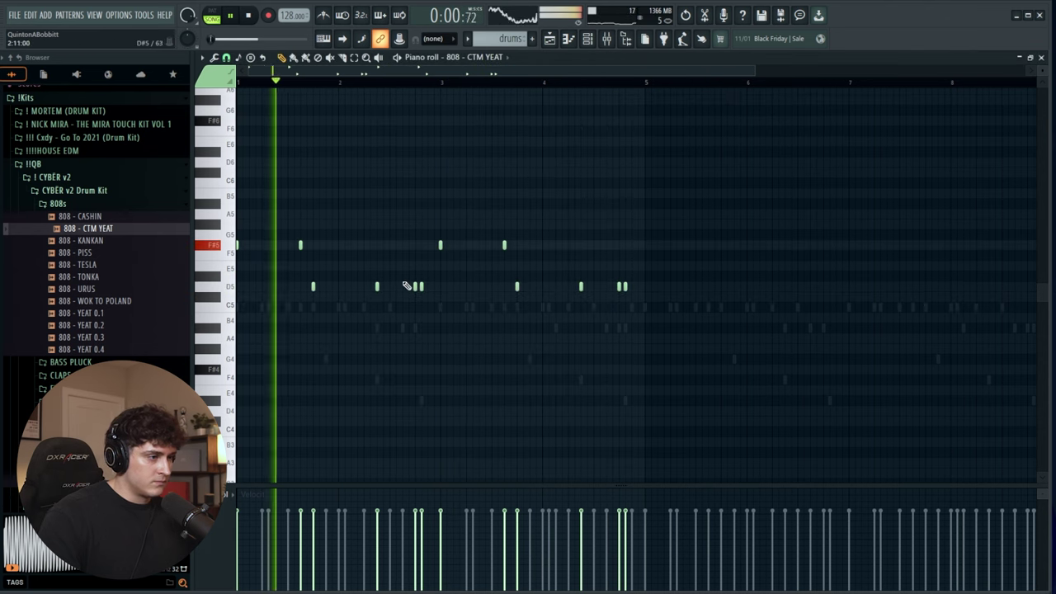
- Lower the last 808 note of bar 2 to D4 and end bar 4 with three short D6 notes
drag(421, 286, 422, 410)
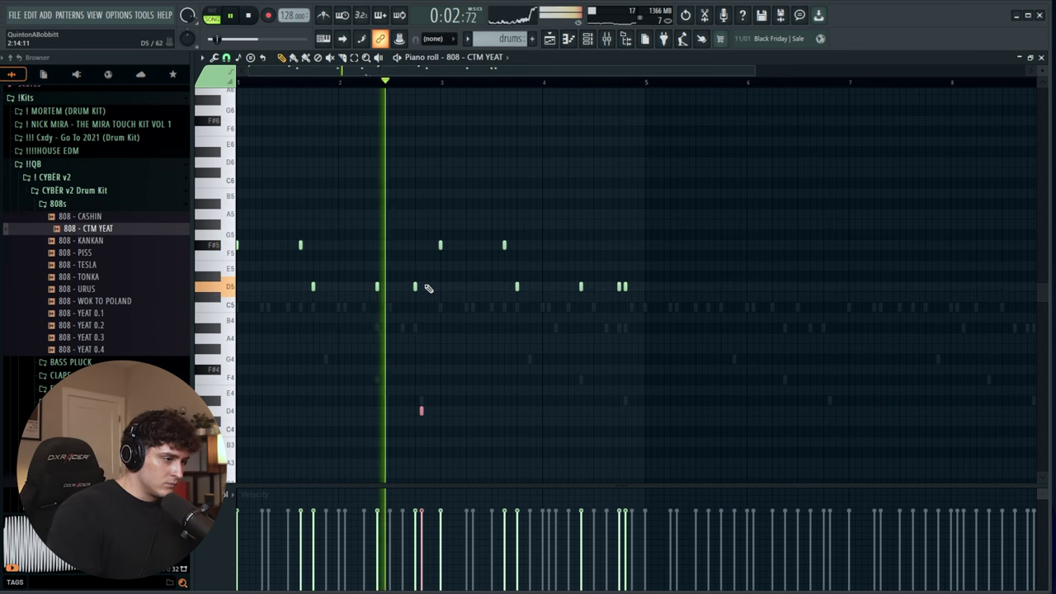
ctrl+drag(614, 286, 622, 285)
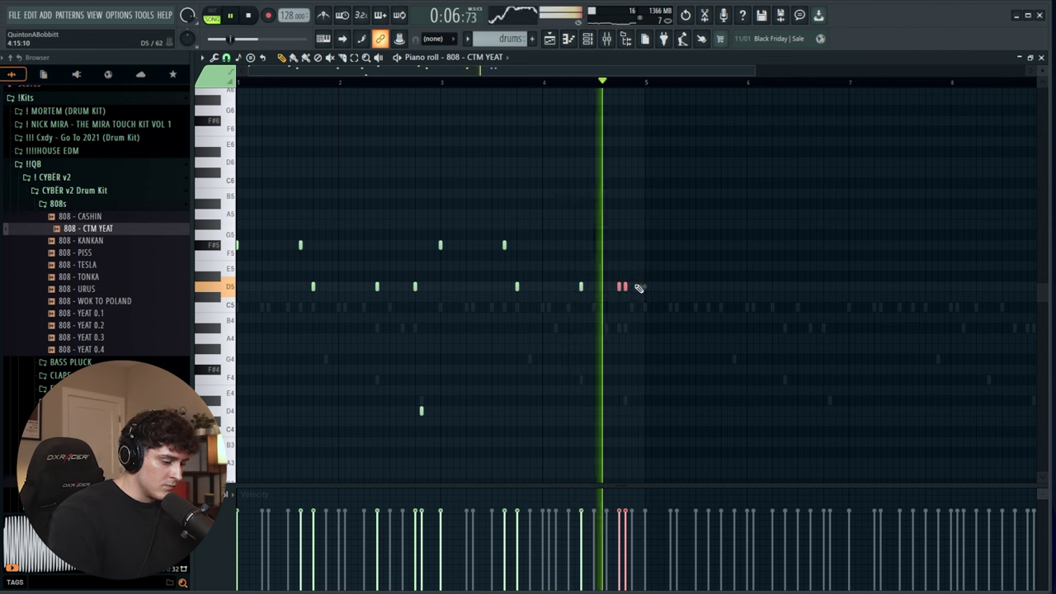
key(ctrl+Up)
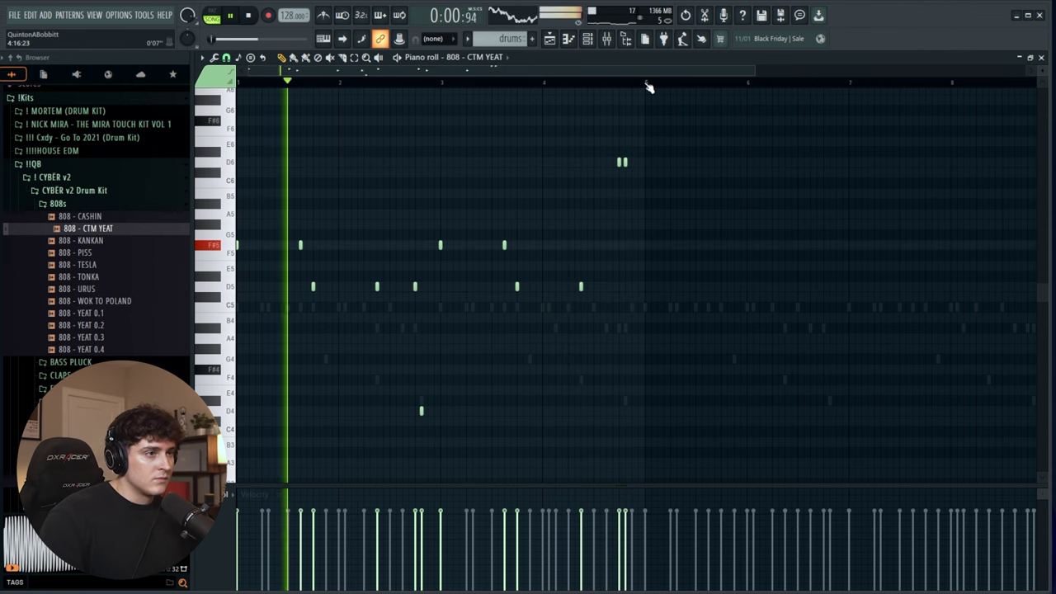
click(631, 163)
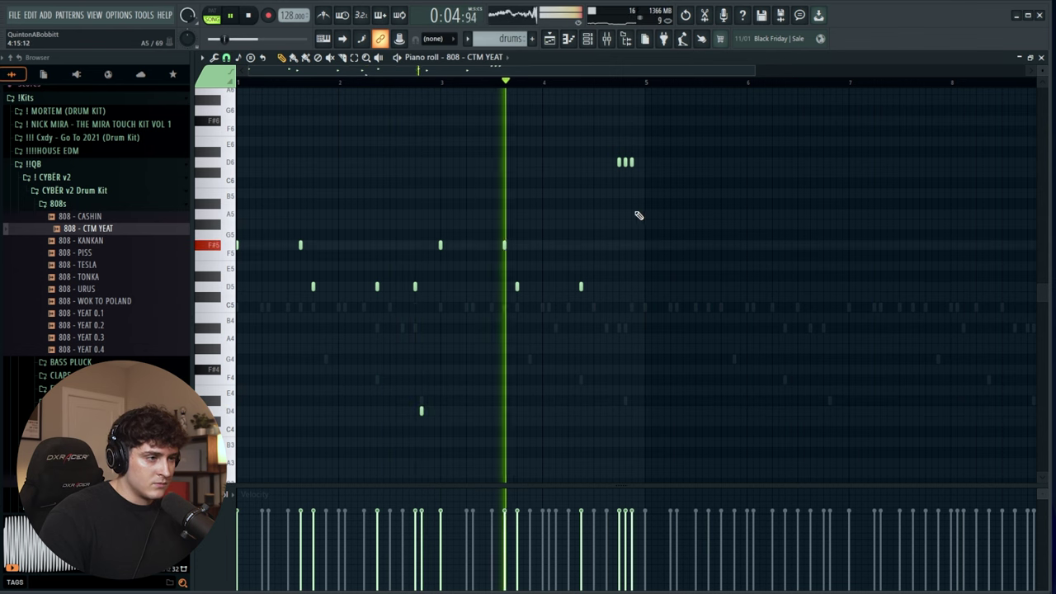
- Apply legato to all the 808 notes and add a D4 slide note at 2:03 in bar 2
key(ctrl+l)
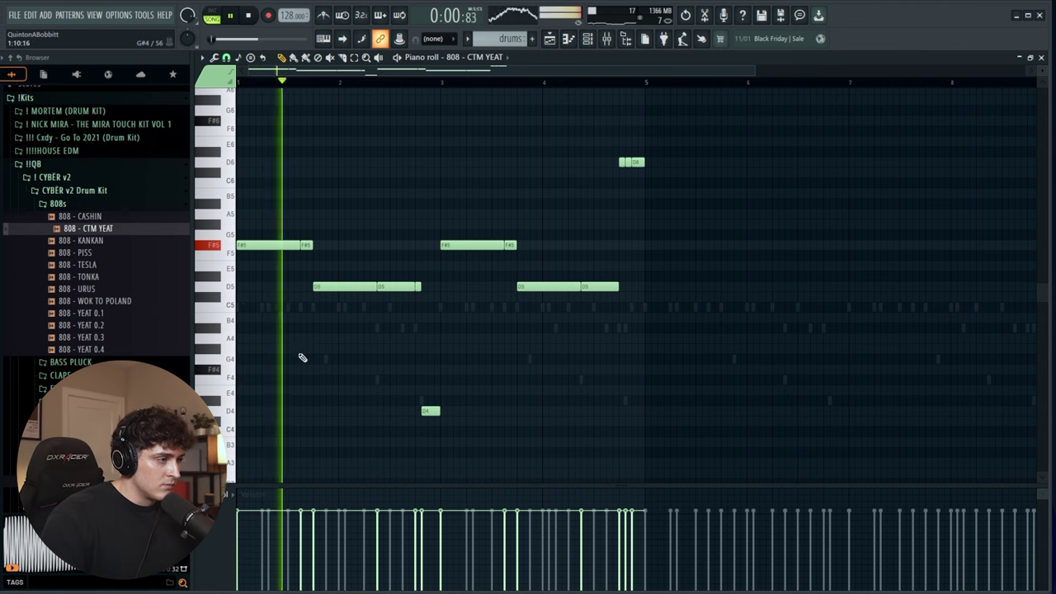
key(space)
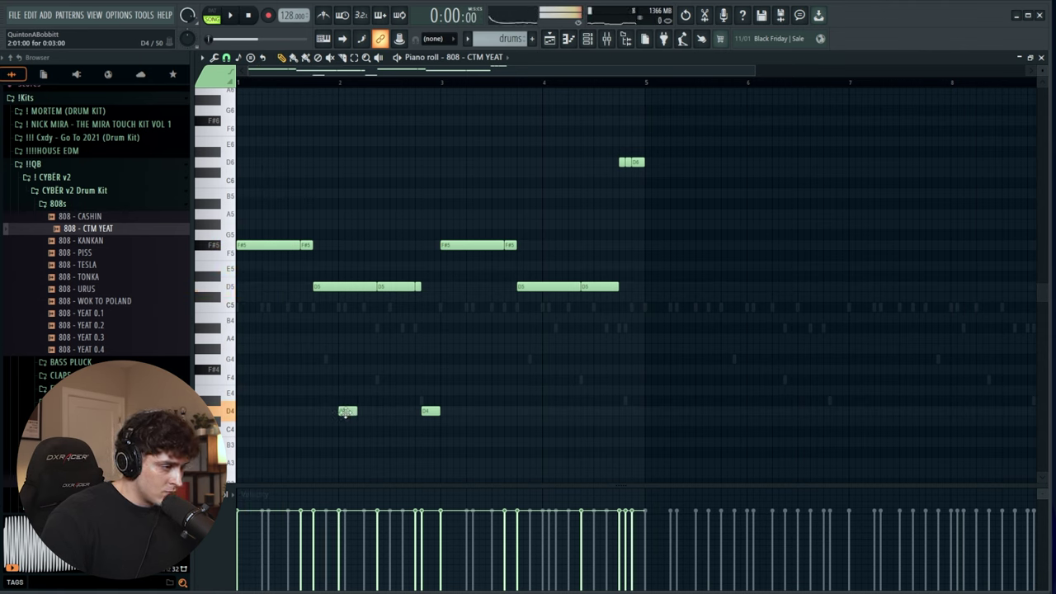
double_click(357, 410)
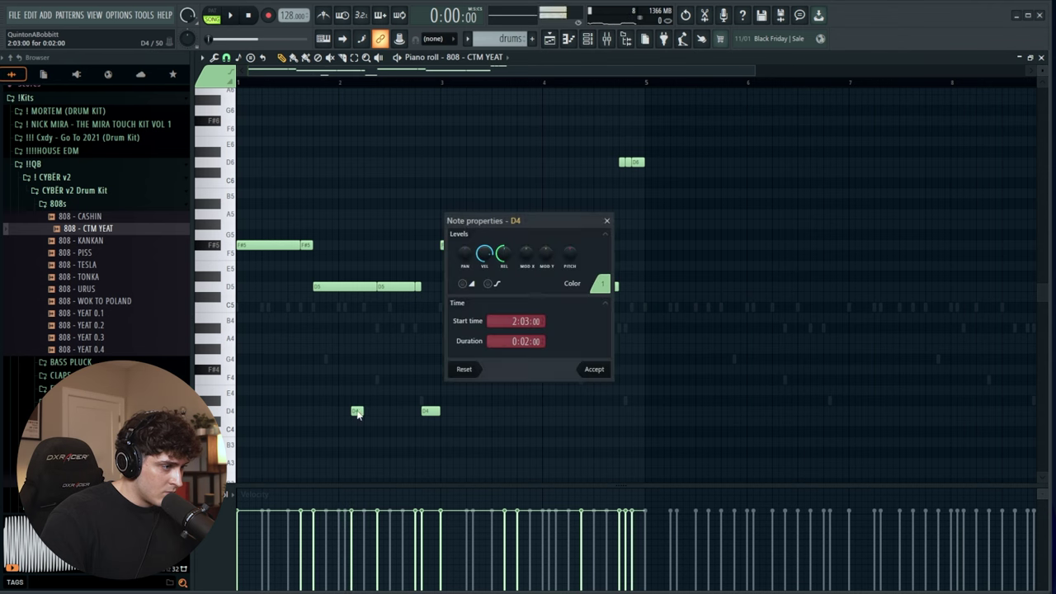
click(594, 370)
key(space)
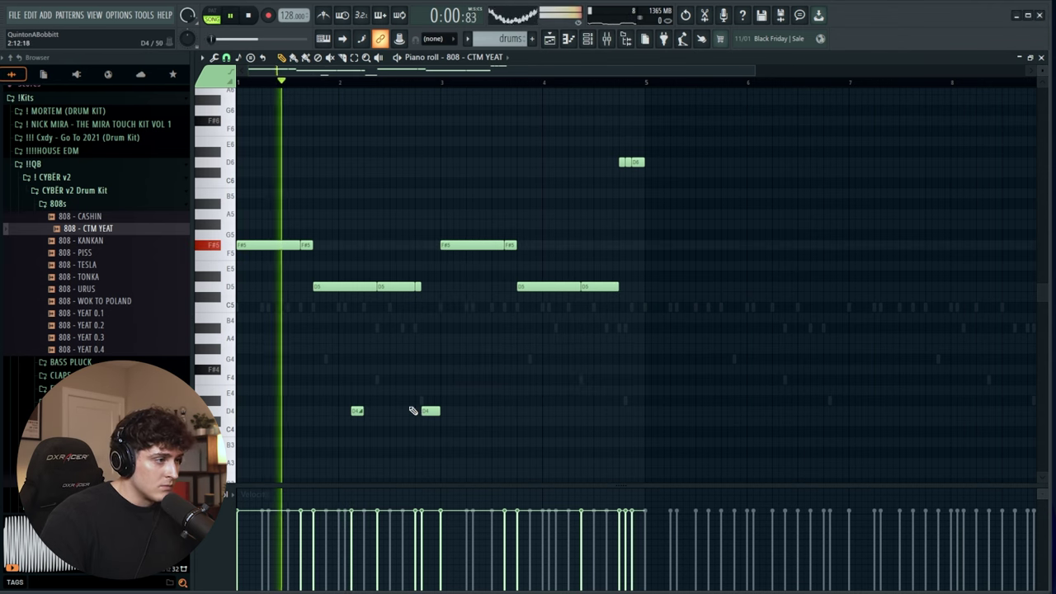
- Add an A5 slide note to the 808 line in bar 2 and move it to 2:11
key(space)
click(396, 221)
key(space)
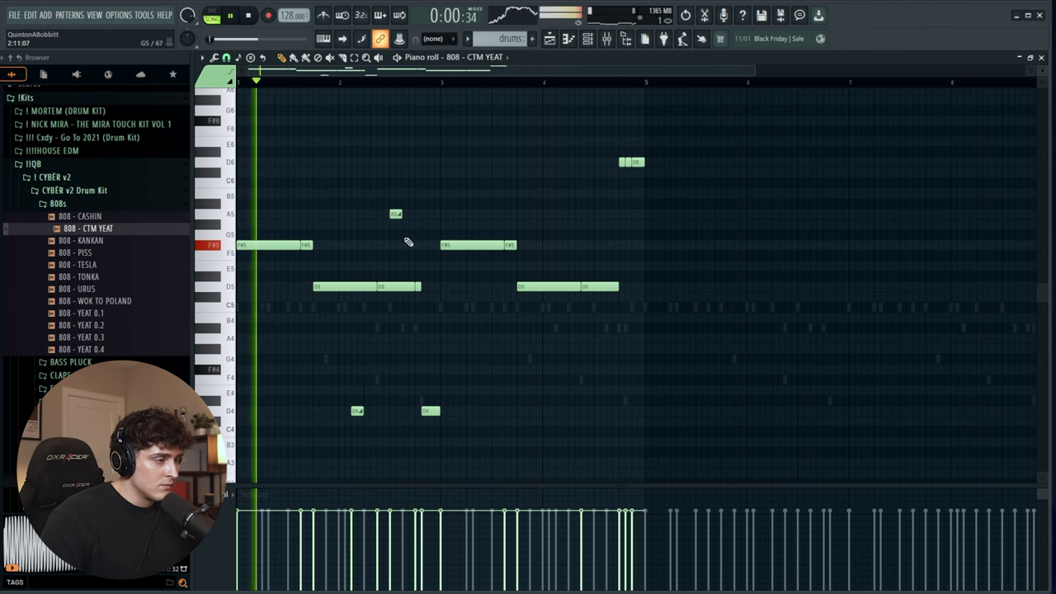
drag(395, 214, 407, 213)
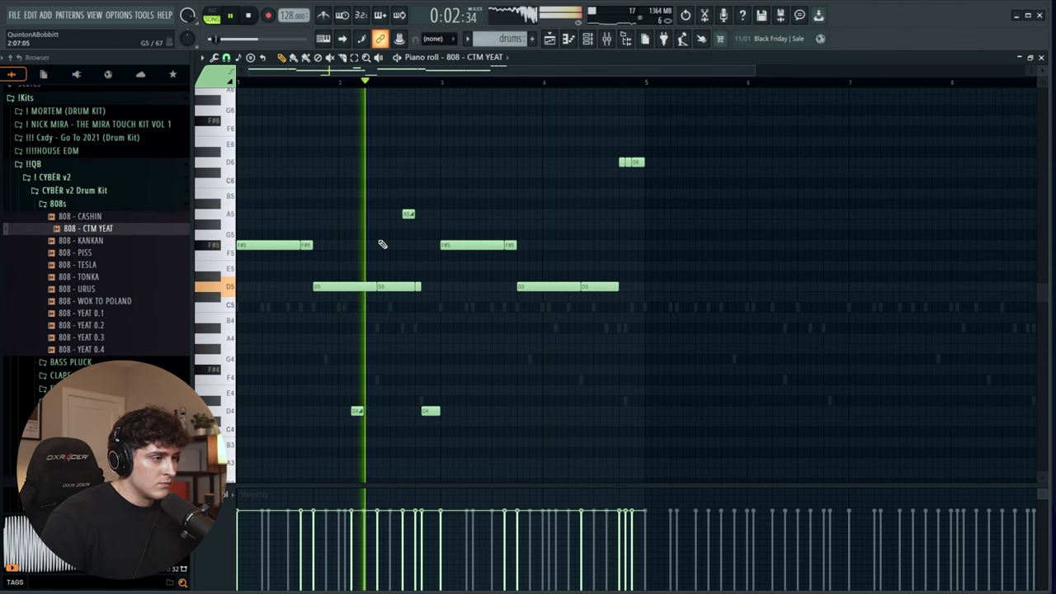
key(space)
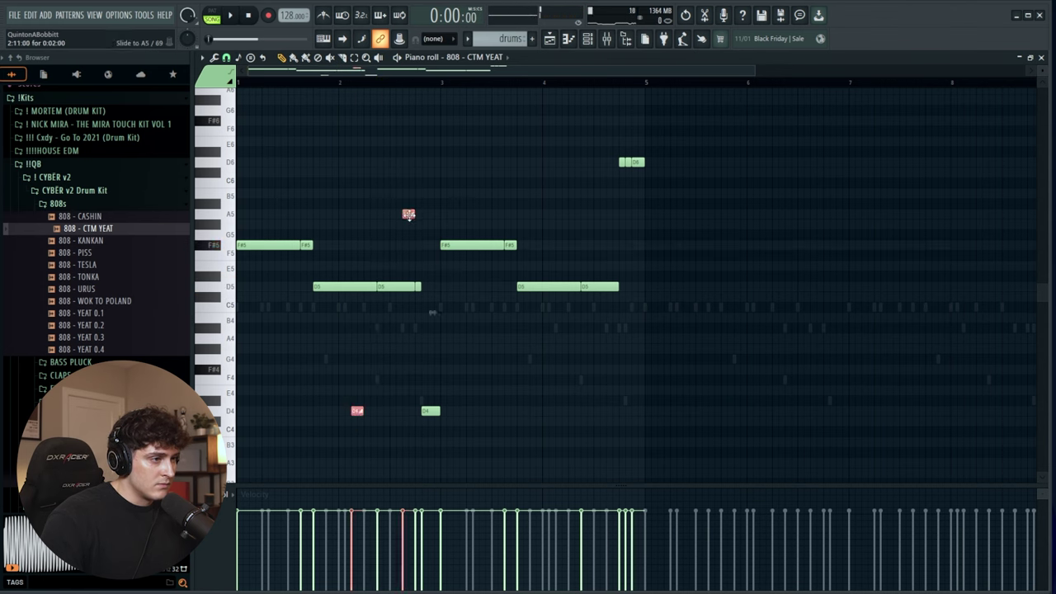
- Copy the two bar 2 slide notes into bar 4 and raise the copied A5 slide to A6
key(space)
key(ctrl+d)
click(622, 206)
right_click(623, 206)
ctrl+click(613, 214)
key(ctrl+Up)
key(ctrl+d)
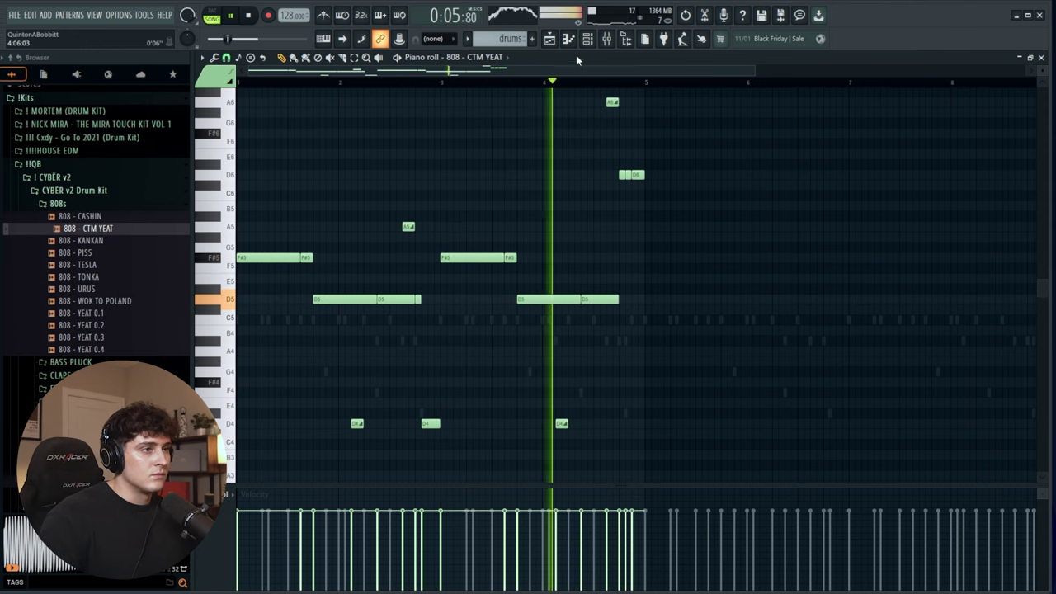
- Open the 808 - CTM YEAT channel's settings, restart the loop, and close them
click(587, 39)
key(space)
click(371, 272)
key(space)
click(564, 156)
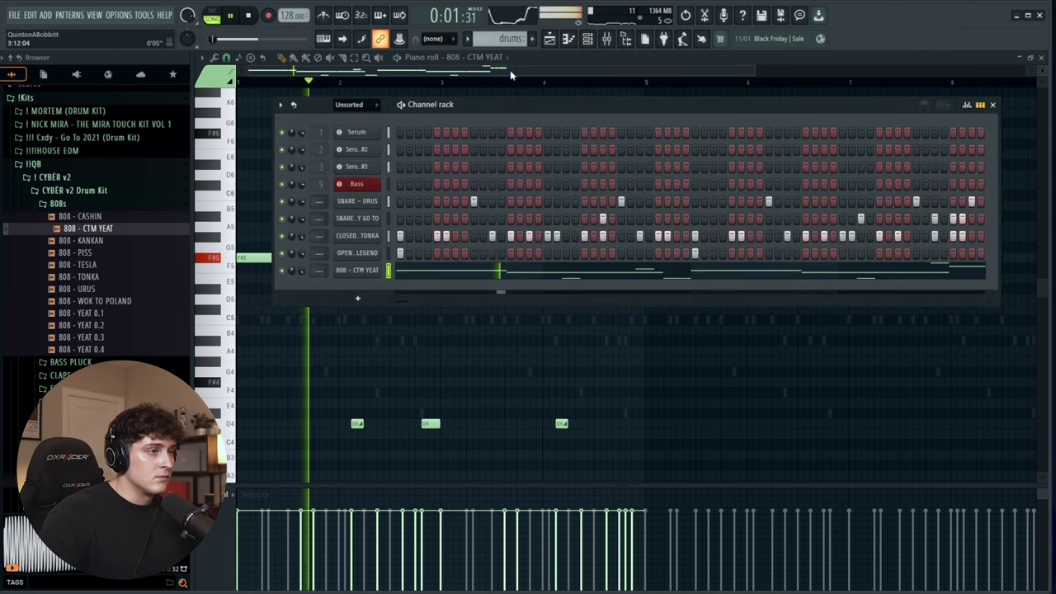
- Raise the 808 - CTM YEAT channel's volume multiplier to about 112% and duplicate its four-bar note line into bars 5 to 8
click(511, 70)
click(588, 38)
click(368, 270)
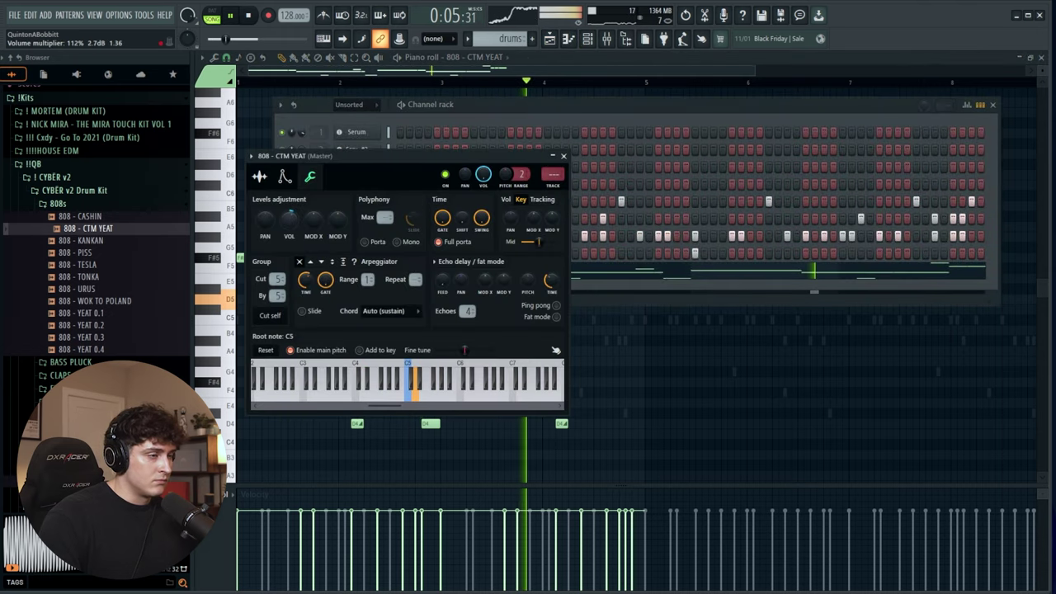
click(563, 156)
click(569, 70)
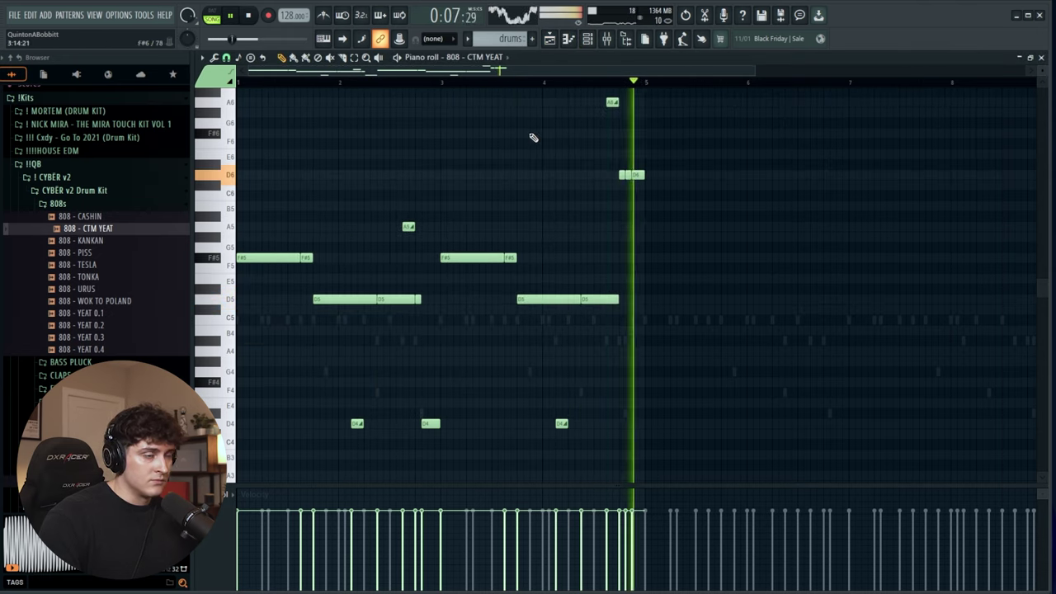
key(ctrl+b)
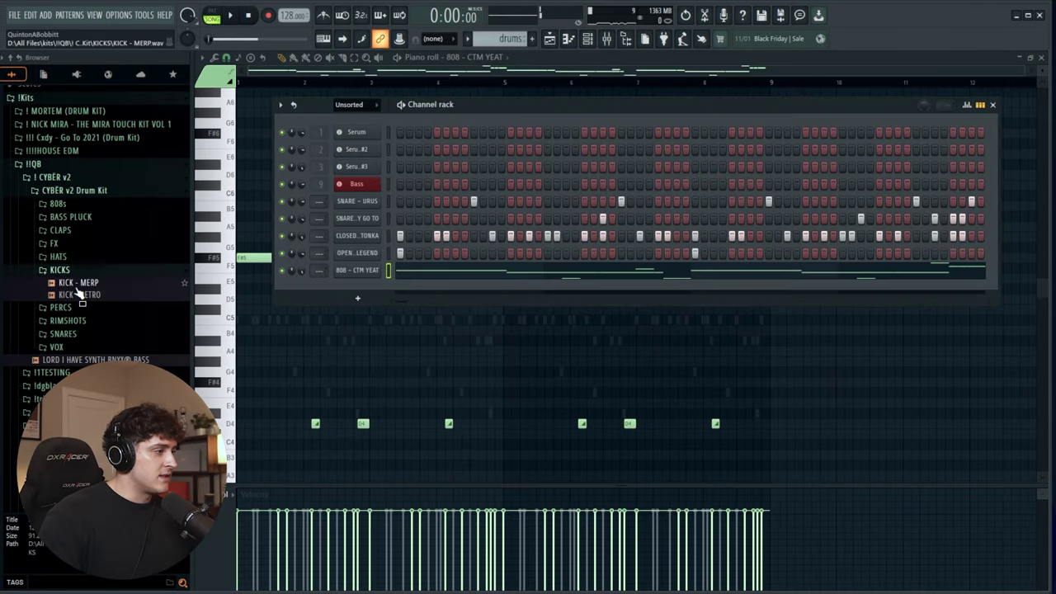
- Add the KICK - MERP sample as a new channel and place kicks on steps 1, 7, 13, 19, 21 and 29
click(72, 285)
drag(337, 279, 347, 285)
click(401, 287)
key(space)
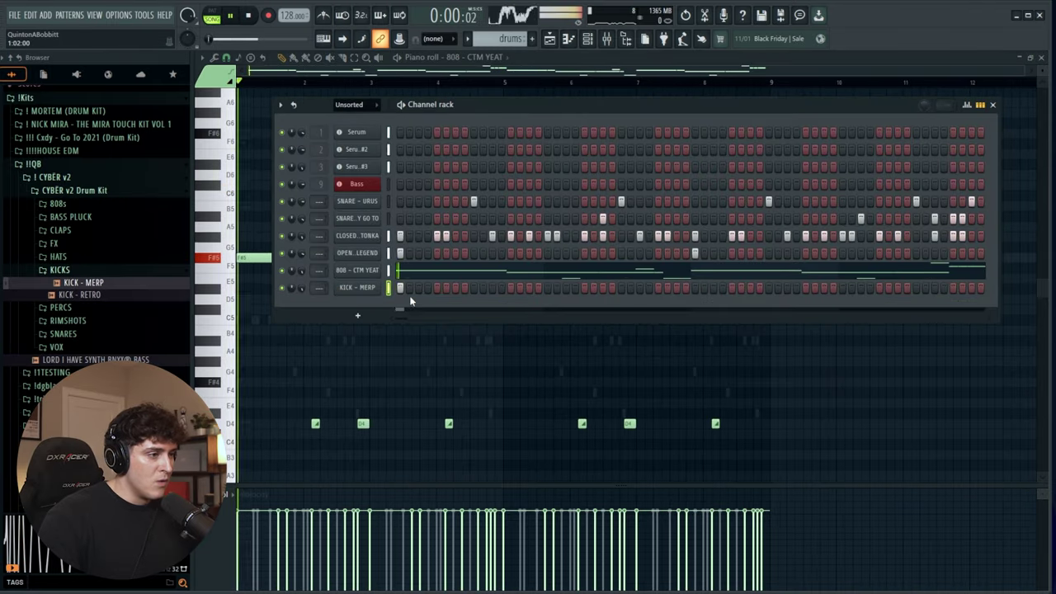
click(457, 288)
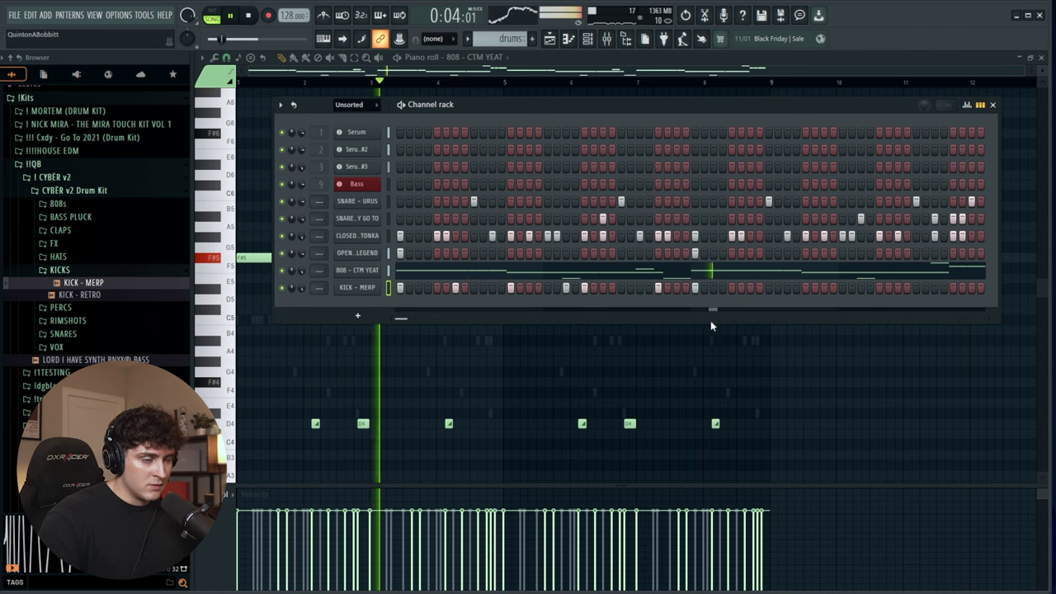
- Open the KICK - MERP notes in the piano roll and duplicate the two-bar kick pattern into bars 3 and 4
right_click(357, 287)
click(387, 285)
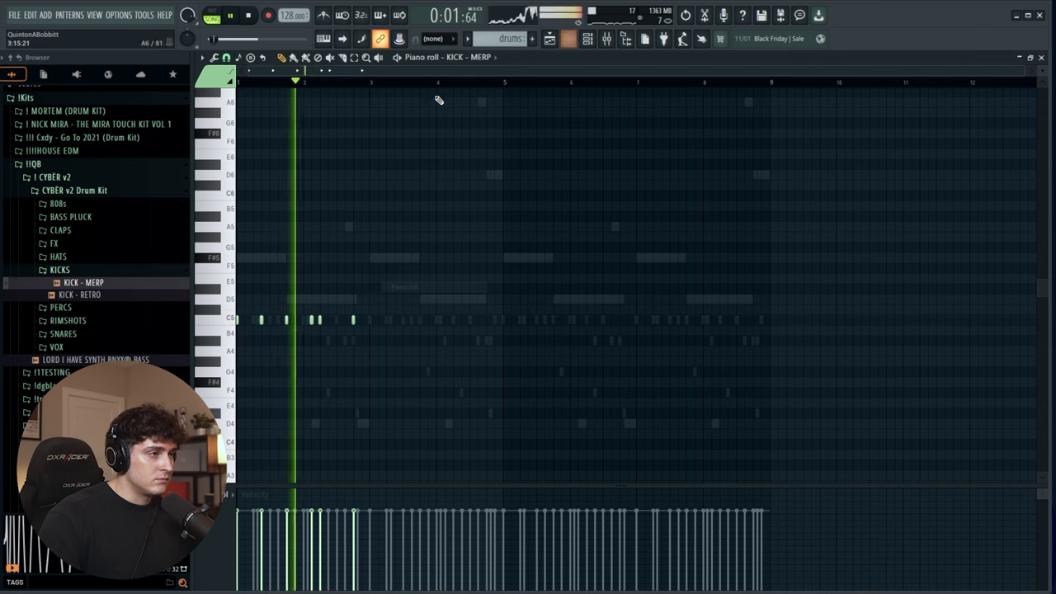
drag(373, 82, 238, 82)
key(ctrl+b)
key(ctrl+d)
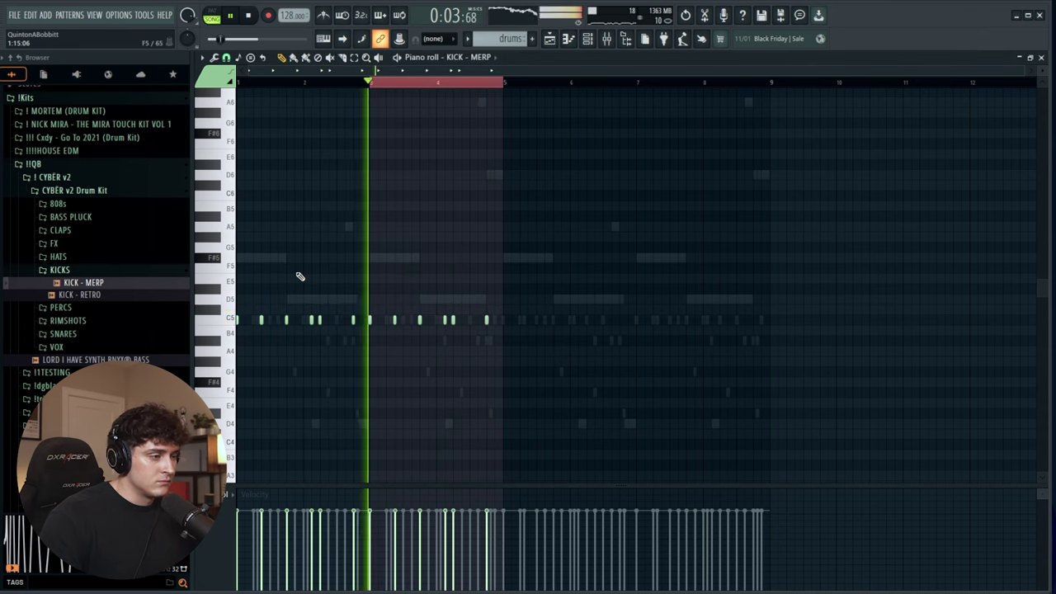
click(474, 320)
click(499, 320)
right_click(499, 320)
right_click(474, 322)
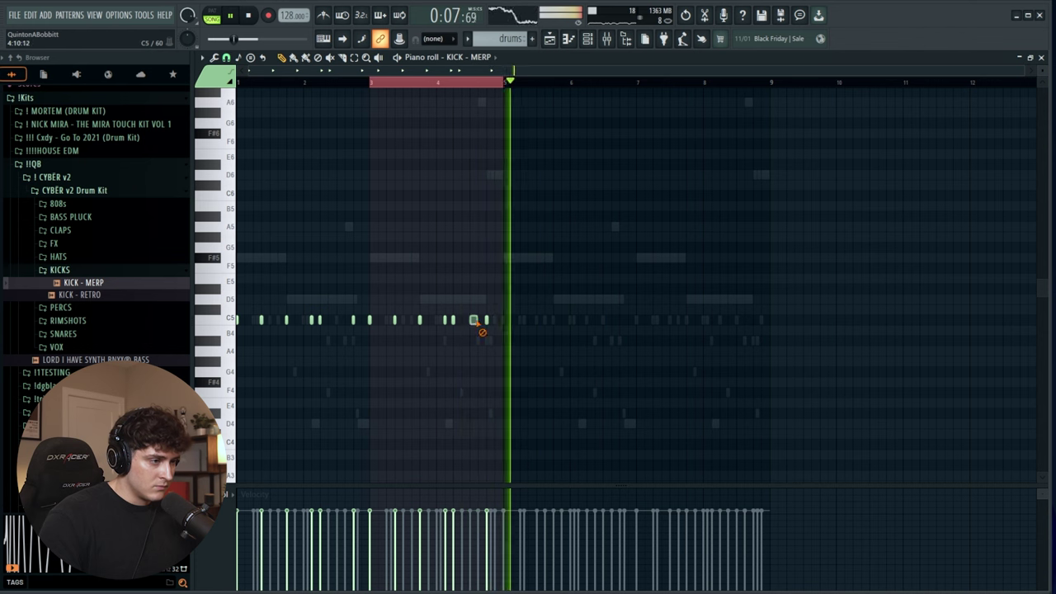
- Add kick hits at 4:09 and 4:15 and duplicate the whole four-bar kick pattern into bars 5 to 8
click(471, 320)
click(495, 321)
key(space)
key(space)
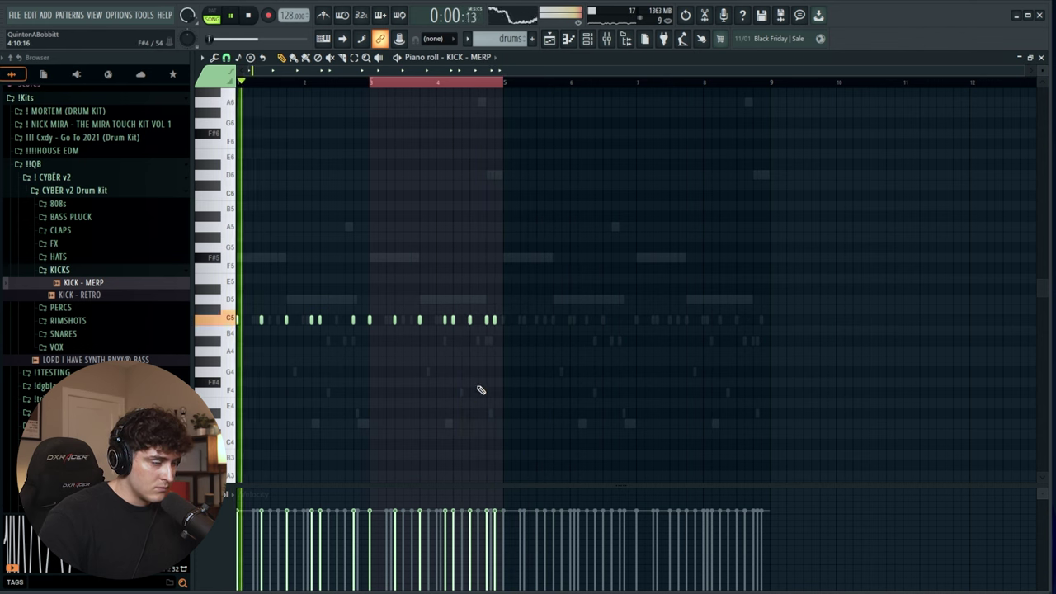
key(ctrl+a)
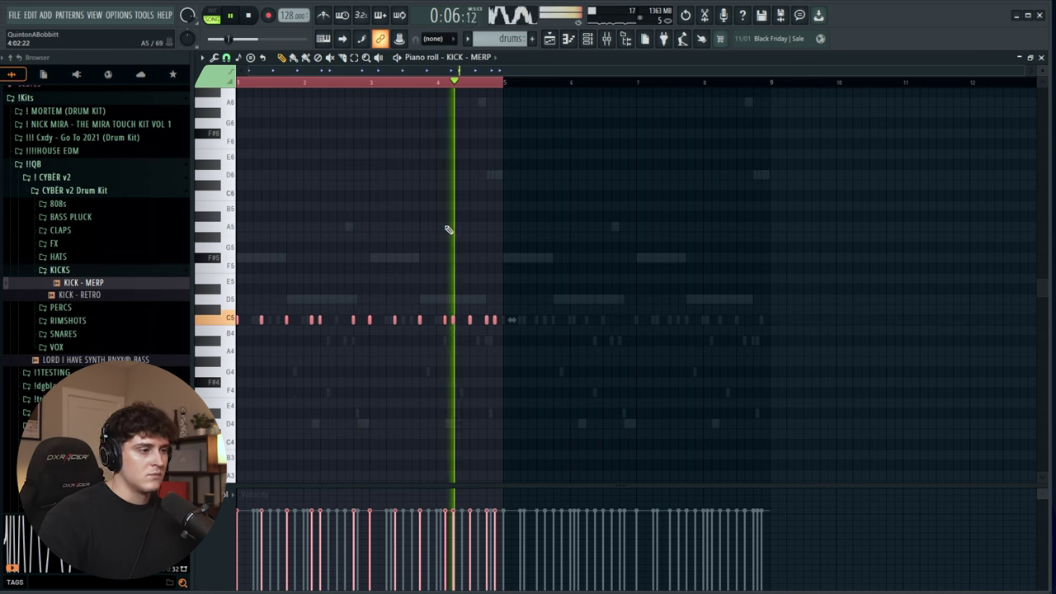
key(ctrl+b)
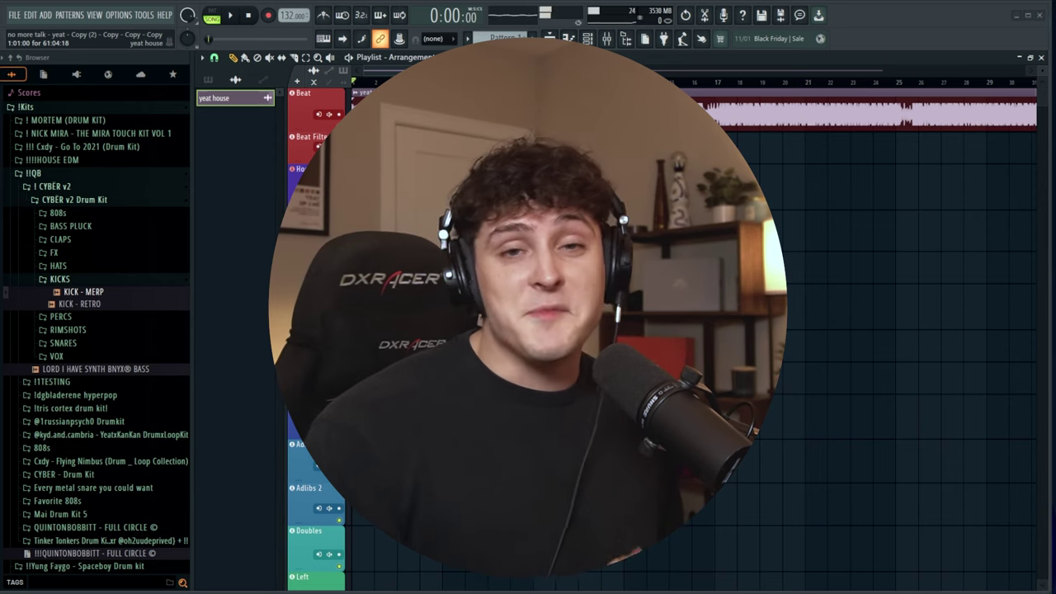
- Audition the yeat house beat from about bar 12 and lower its clip gain to -6.1 dB
key(space)
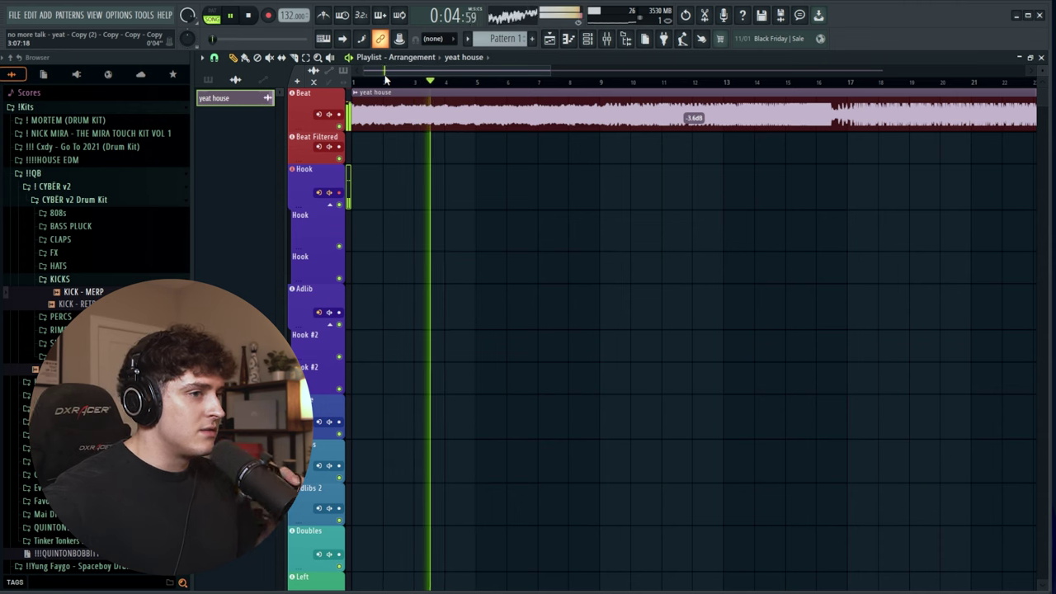
click(700, 83)
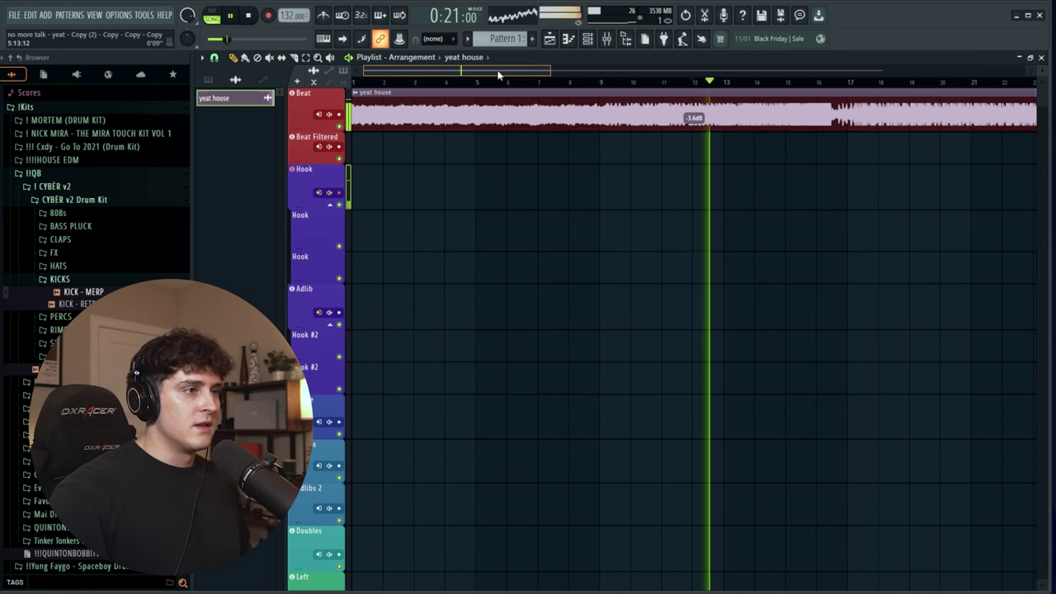
drag(498, 72, 518, 72)
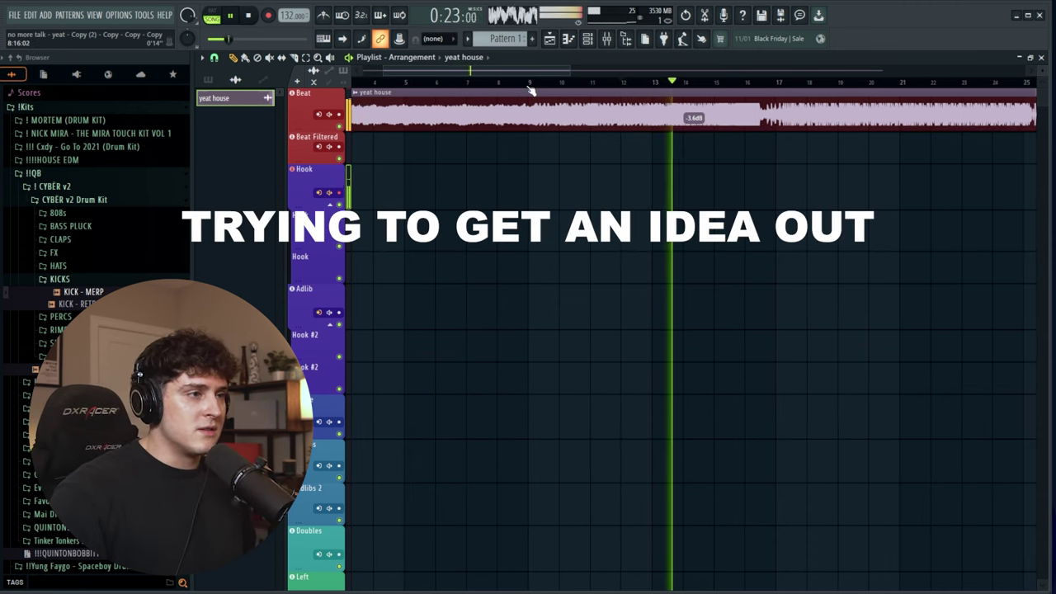
drag(694, 132, 695, 134)
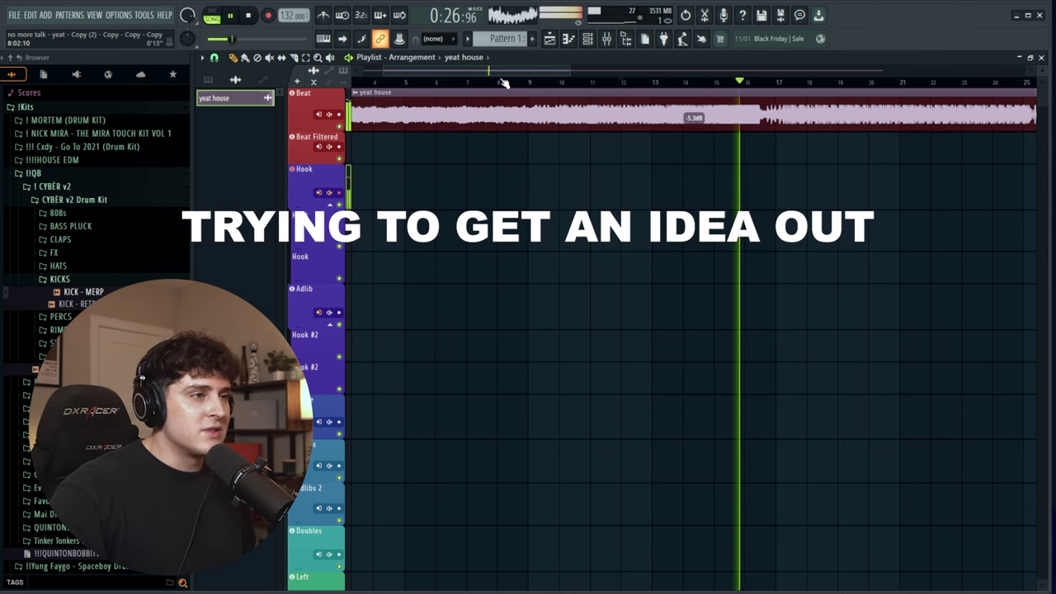
scroll(504, 82, down, 1)
drag(694, 130, 695, 137)
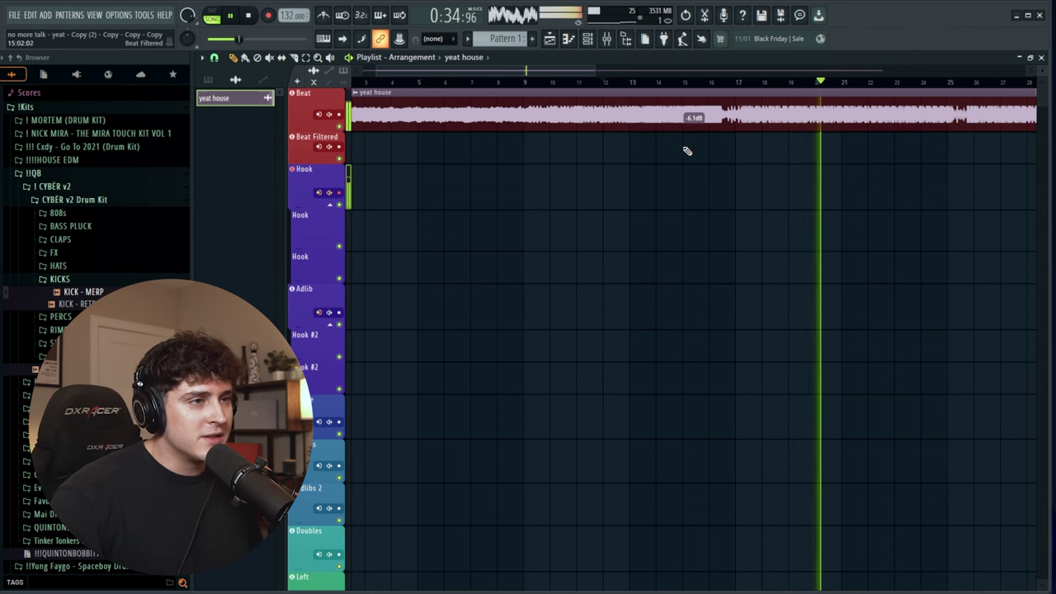
- Record the hook vocal phrase by phrase from about bar 16 to bar 29, alternating takes between the first two Hook tracks
click(683, 85)
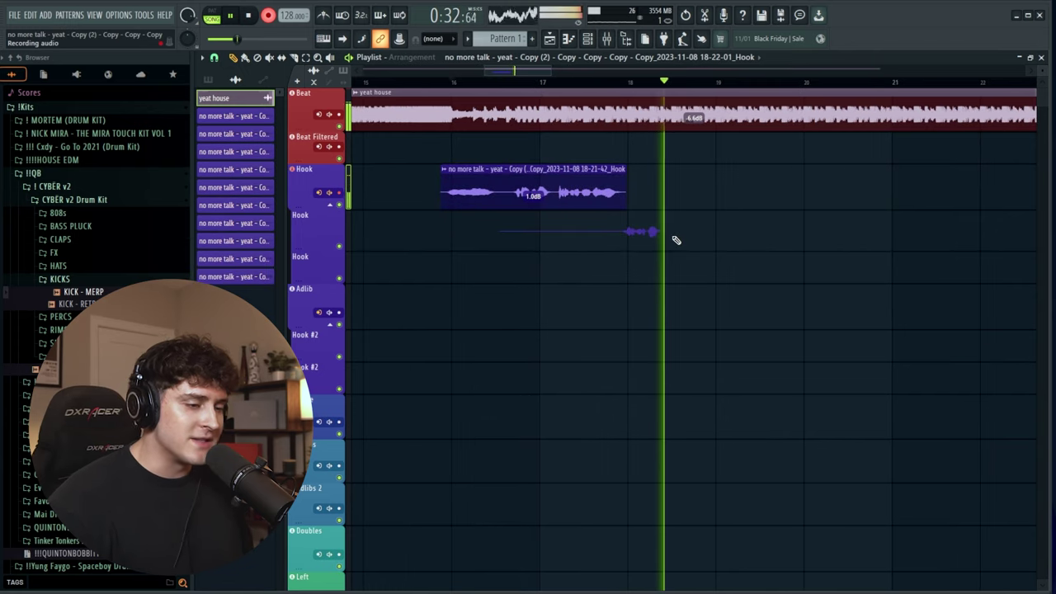
scroll(737, 193, down, 2)
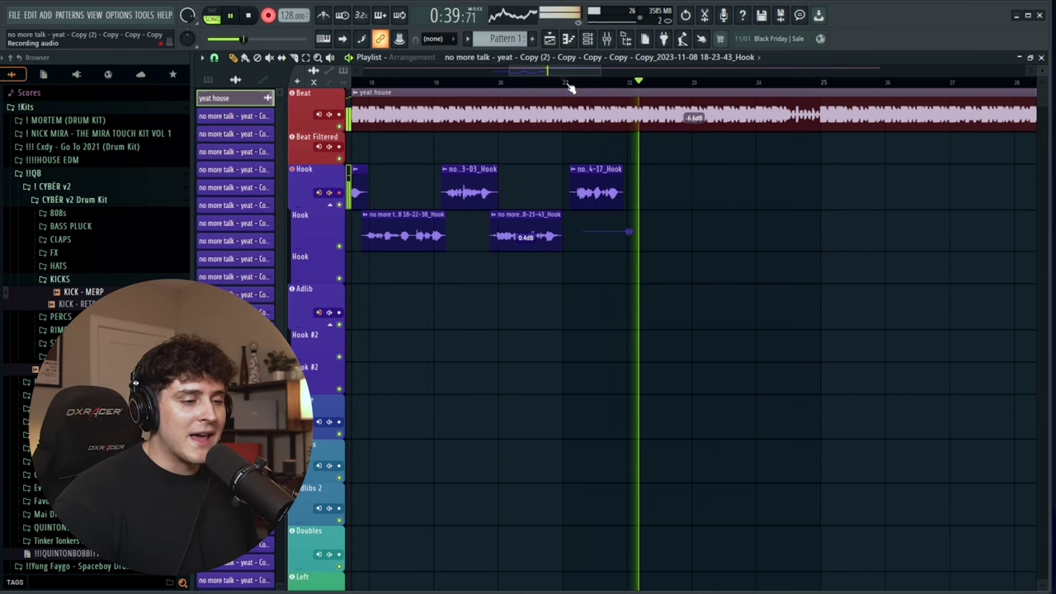
scroll(681, 192, down, 2)
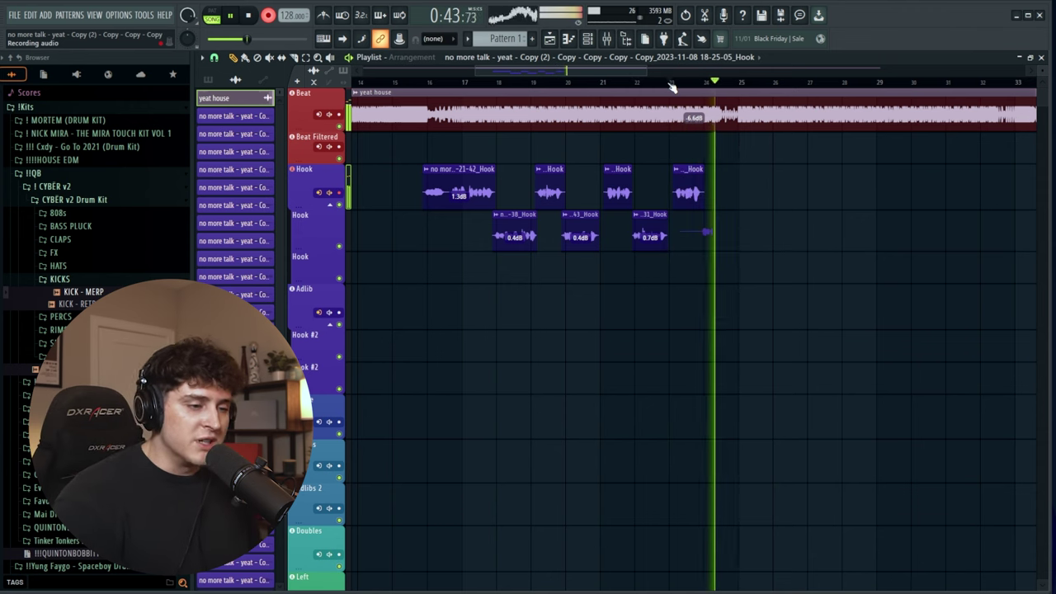
scroll(684, 113, up, 2)
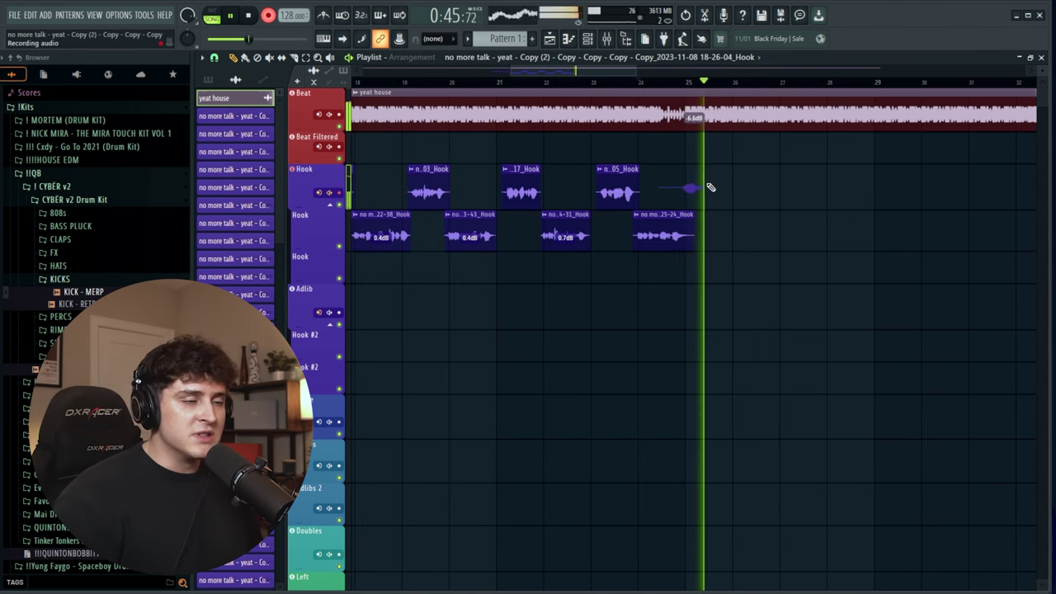
scroll(789, 242, up, 2)
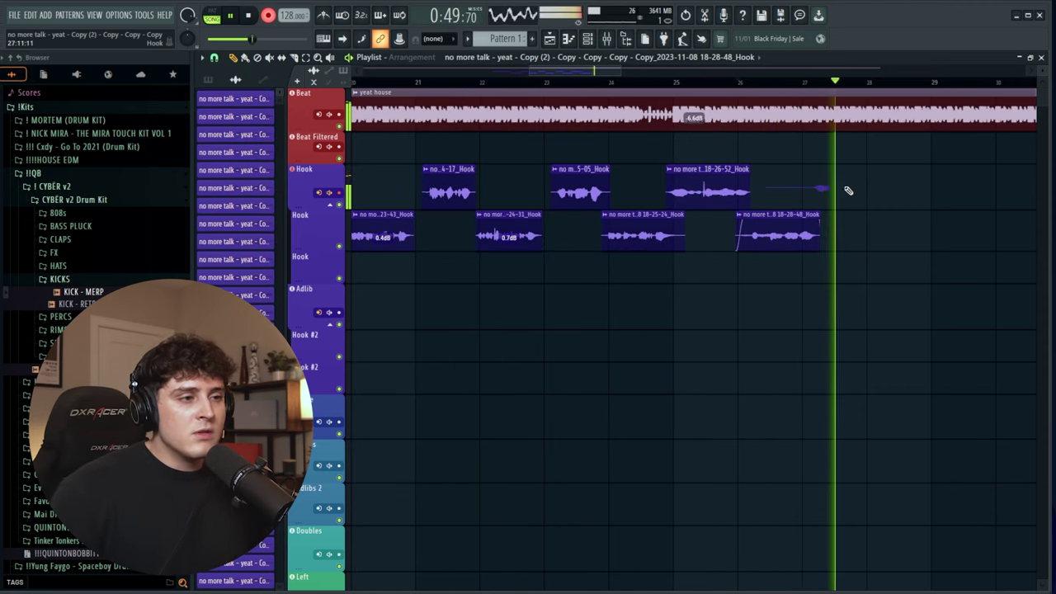
scroll(725, 90, up, 2)
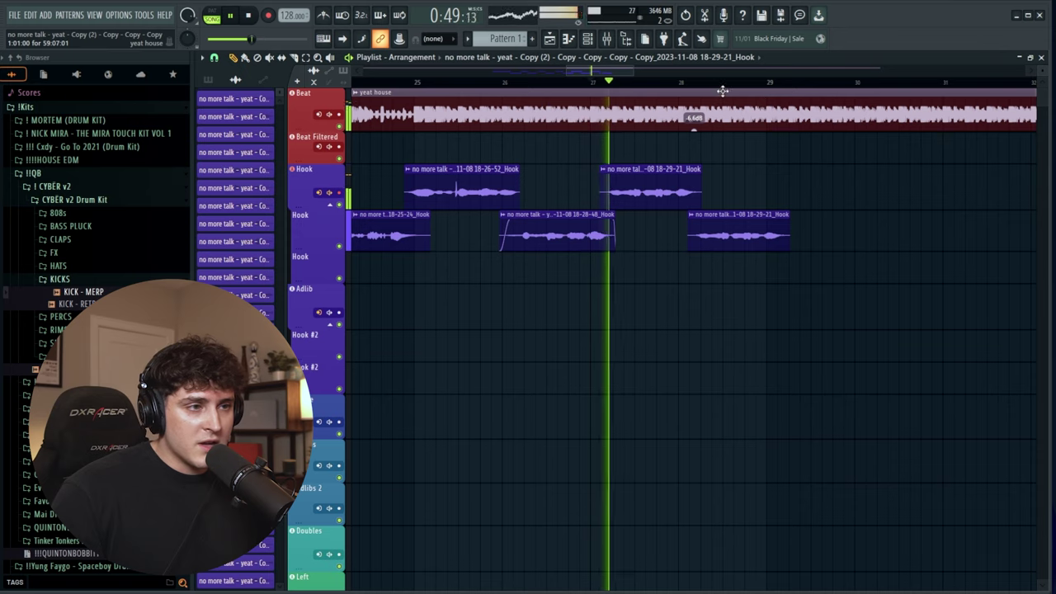
- Trim the last hook vocal clip to end at bar 29 and cut a short slice from its beginning
scroll(724, 90, up, 8)
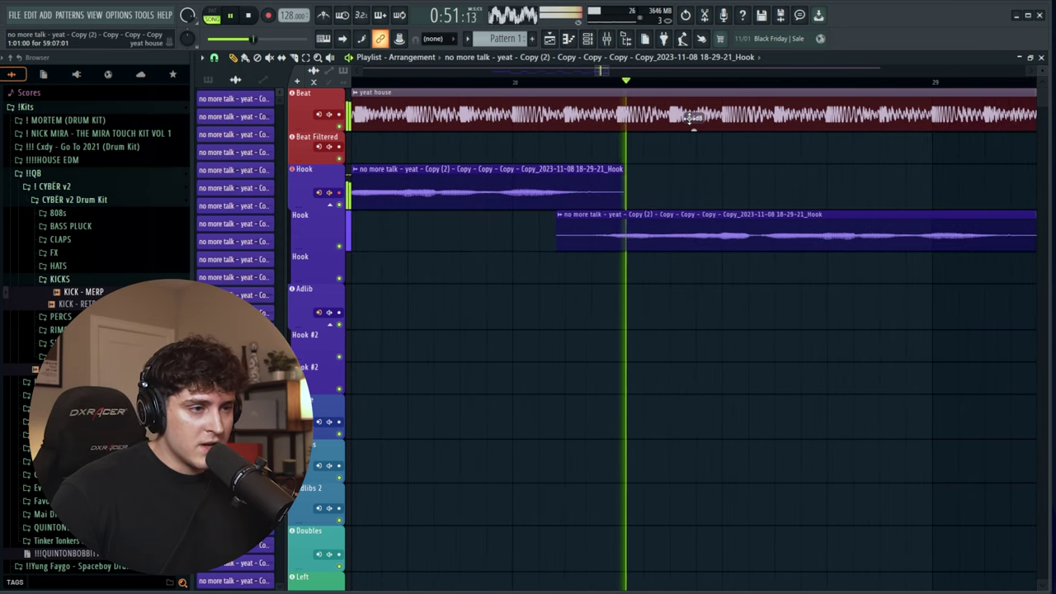
key(space)
scroll(875, 107, down, 1)
scroll(849, 86, down, 1)
scroll(849, 87, down, 2)
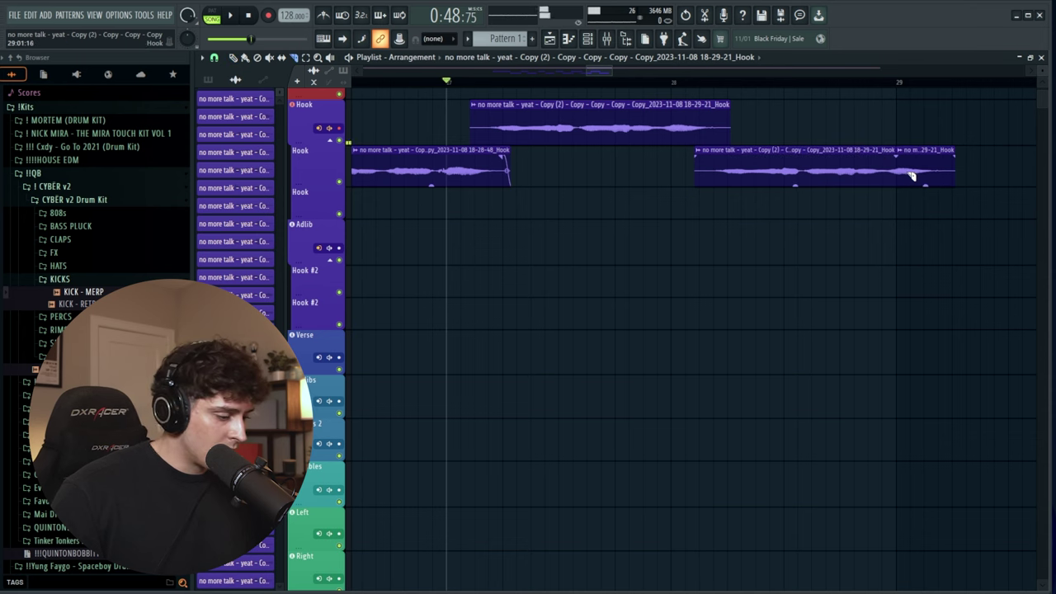
key(space)
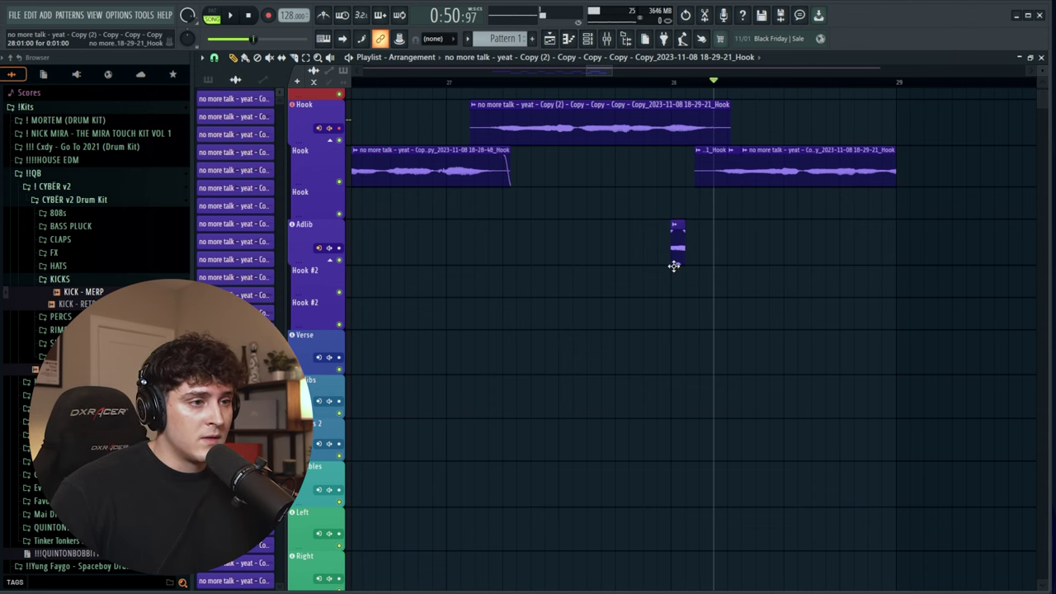
- Place two very short copies of the hook slice on the third Hook track around 28:03
key(space)
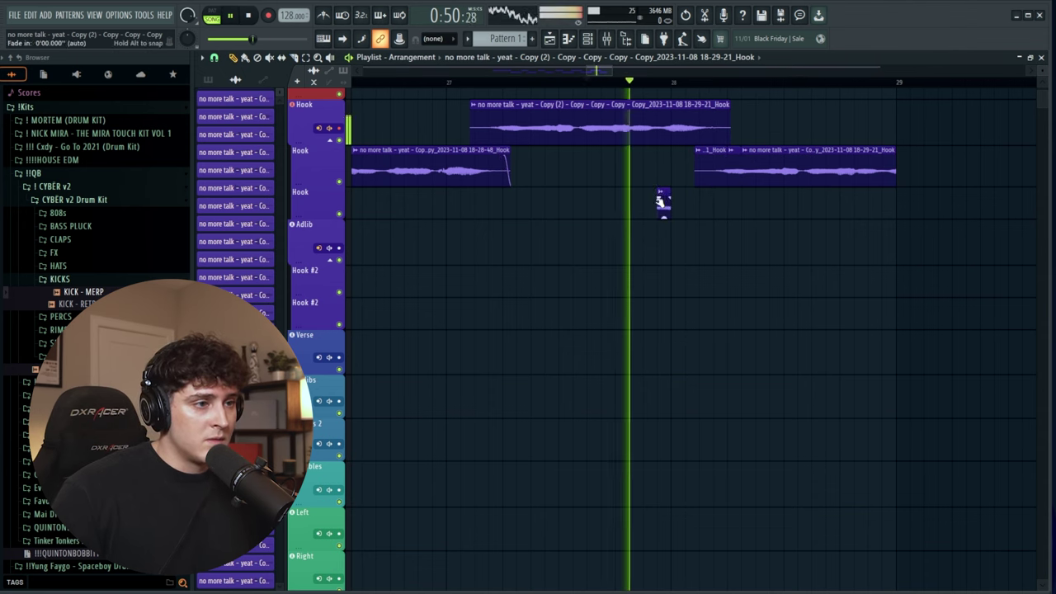
key(space)
drag(697, 203, 709, 202)
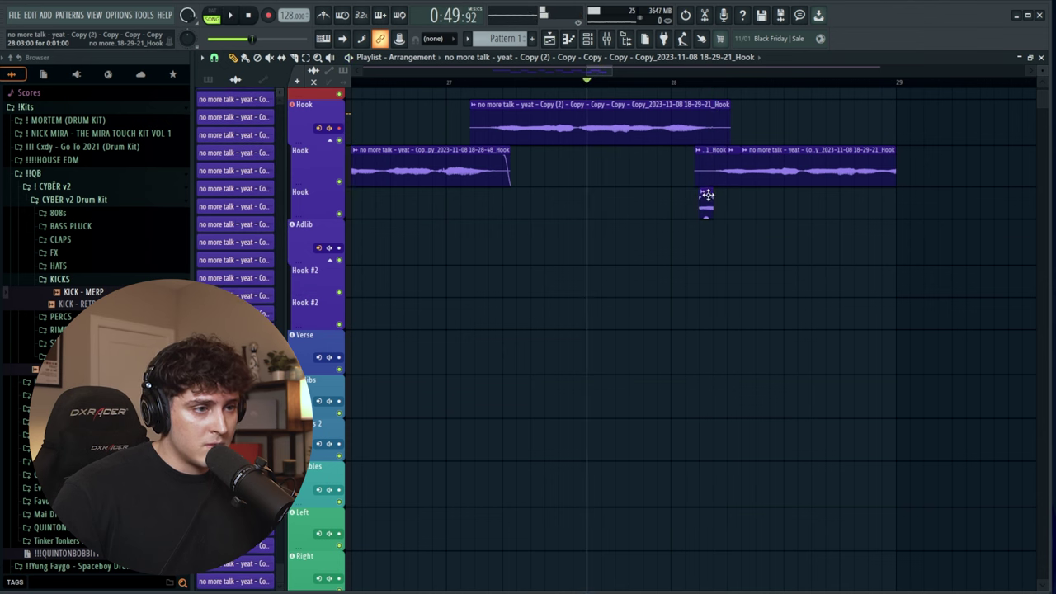
key(space)
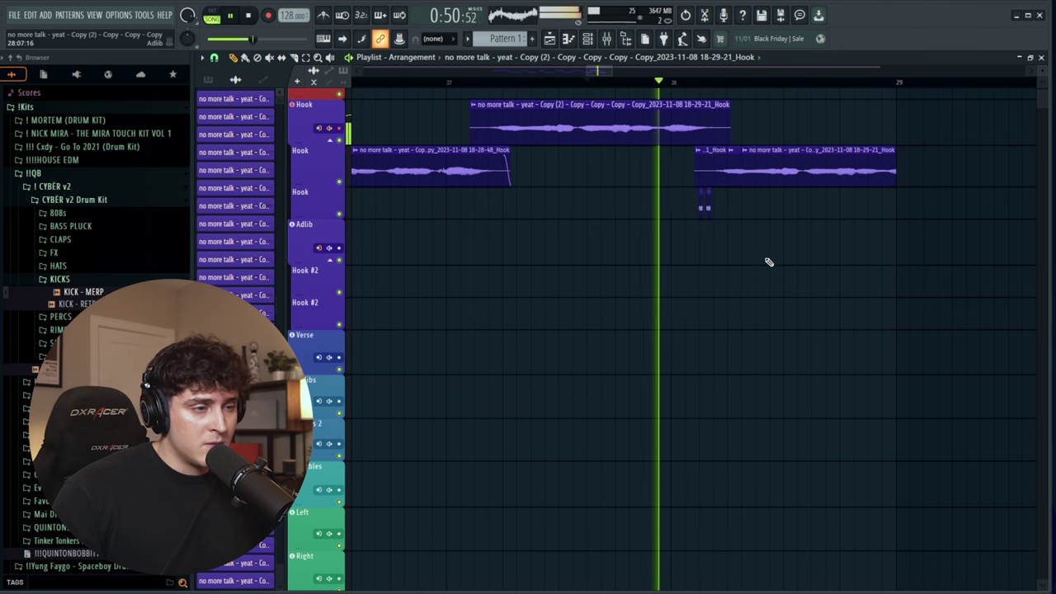
- Boost the gain of the two short hook slices on the third Hook track, setting the first to 6.6 dB
key(space)
scroll(723, 123, up, 3)
key(space)
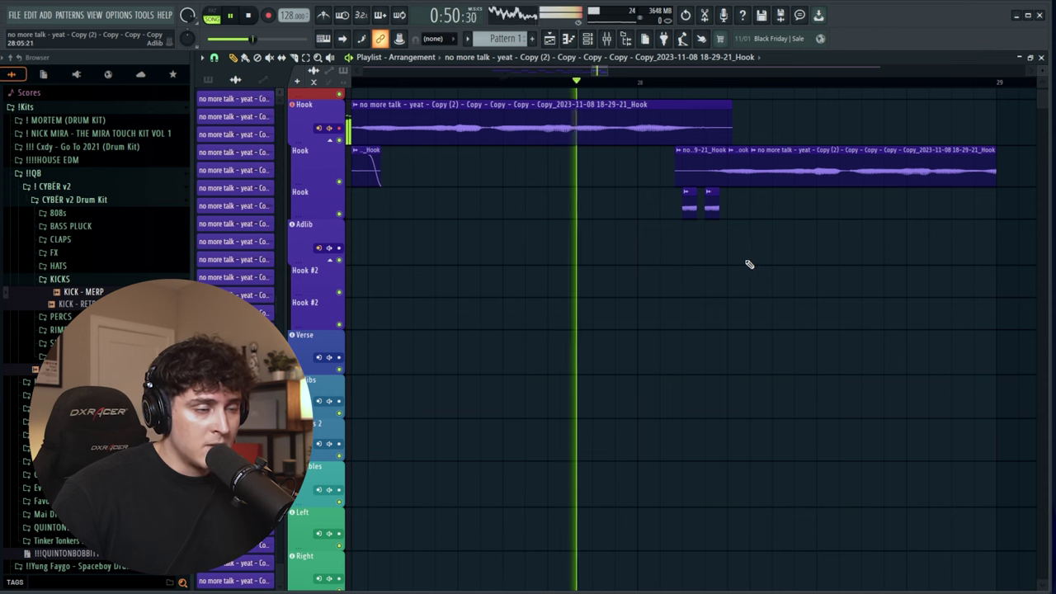
key(space)
key(space)
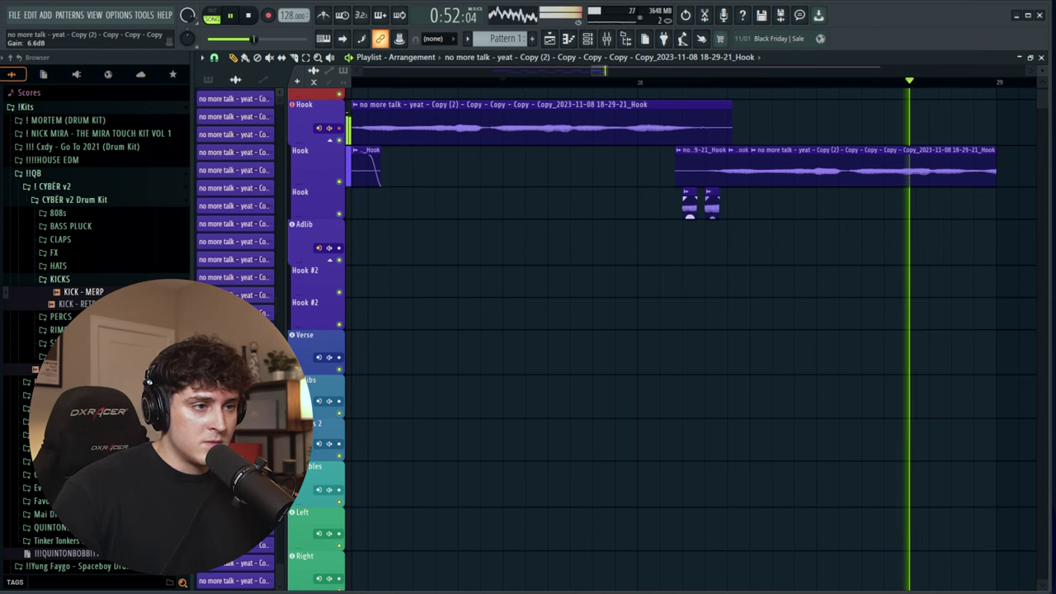
- Copy the hook clips of bars 25 to 28 into bars 29 to 32 and record adlibs on the Adlib track from about bar 15
scroll(654, 88, down, 2)
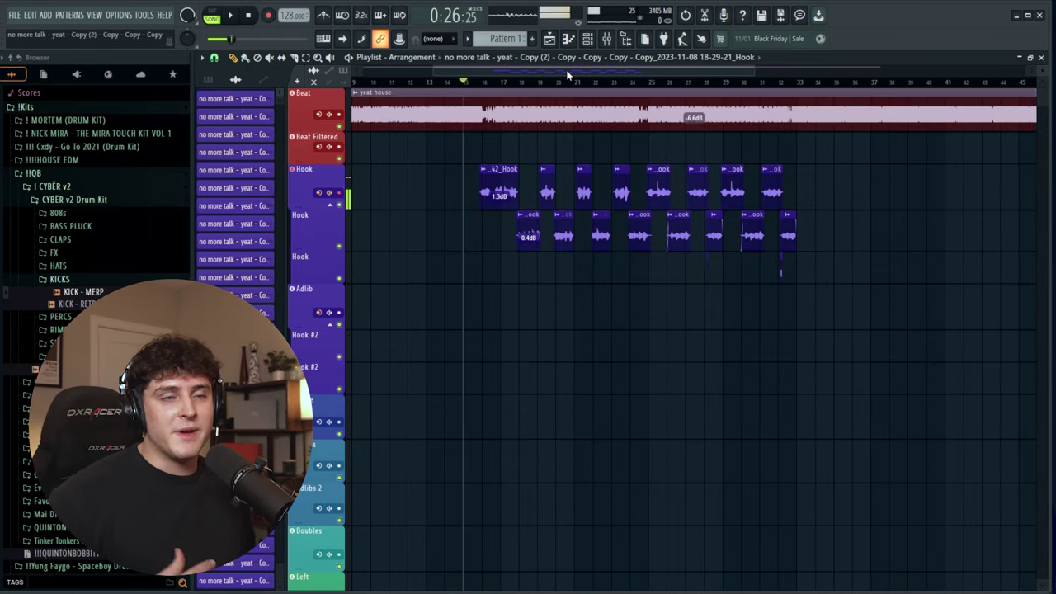
key(space)
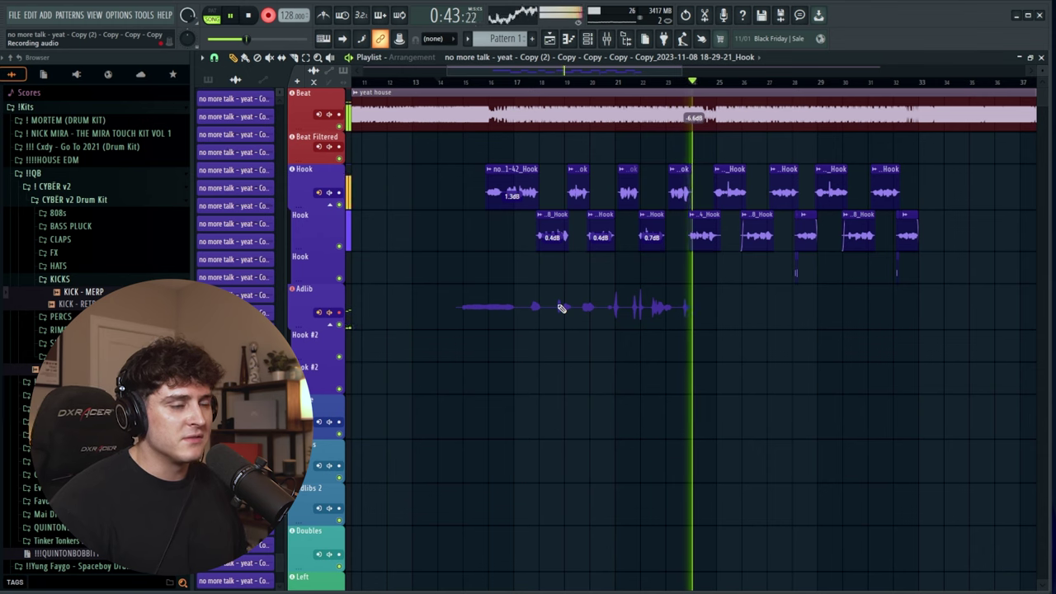
key(space)
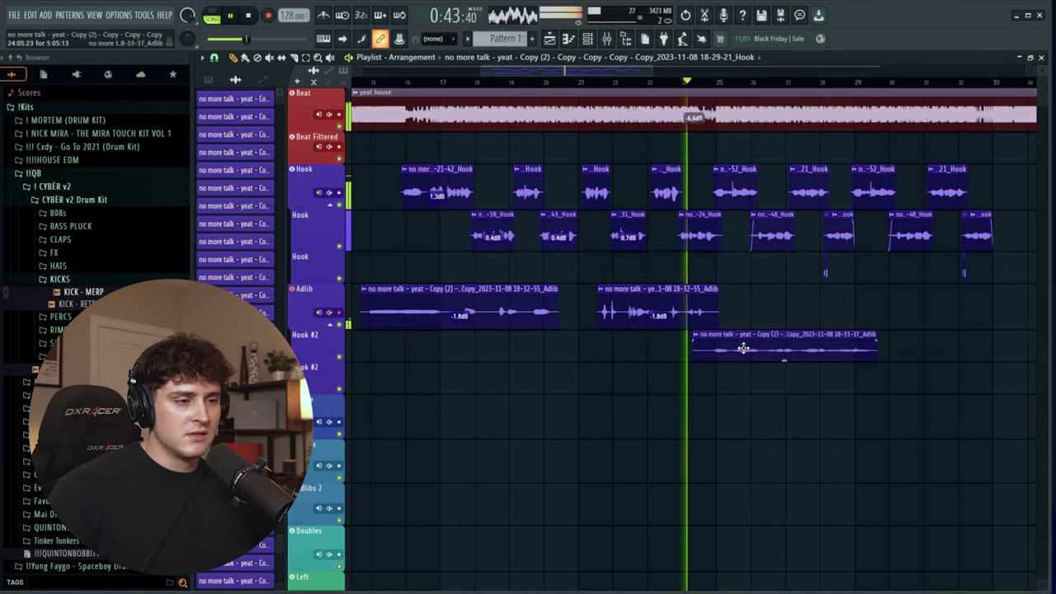
- Replace the adlib take on the first Hook #2 track with a new recording and add a short trimmed take near bar 21
right_click(745, 351)
key(r)
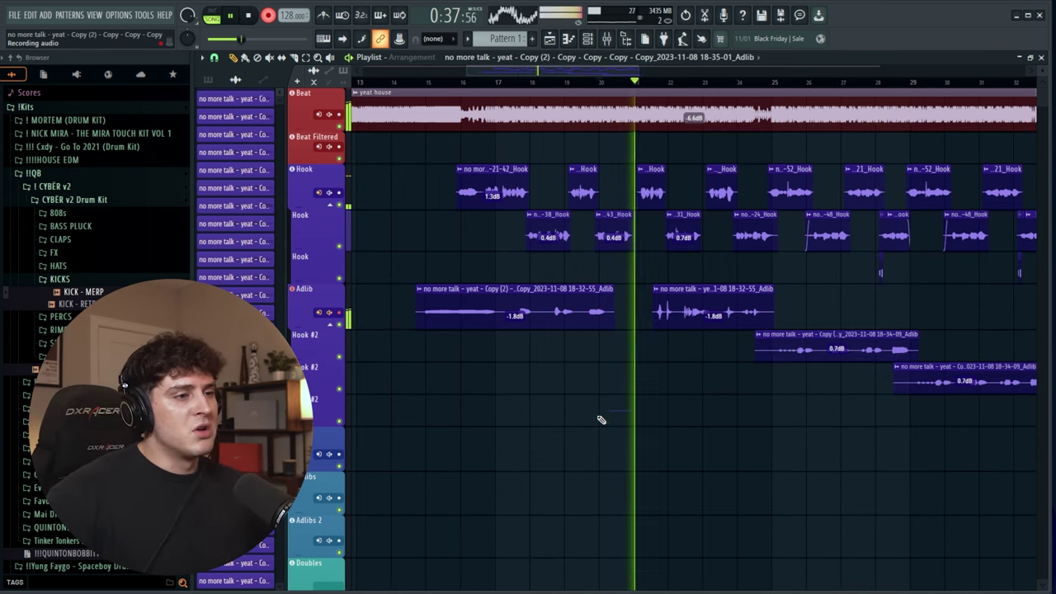
drag(608, 418, 638, 420)
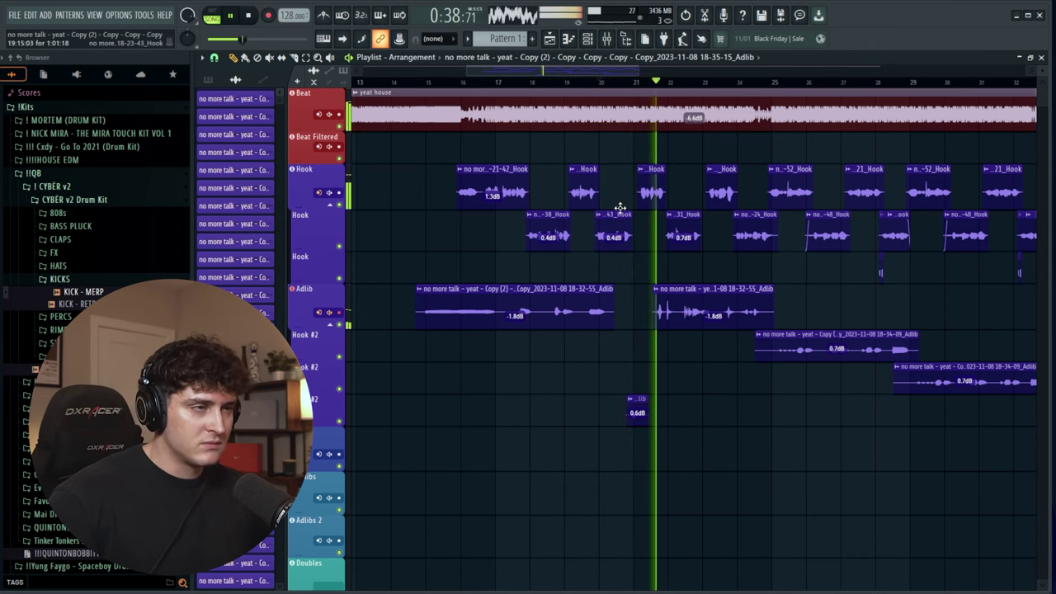
- Raise the gain of the two long overlapping adlib clips on the Hook #2 tracks to 2.3 dB
key(F9)
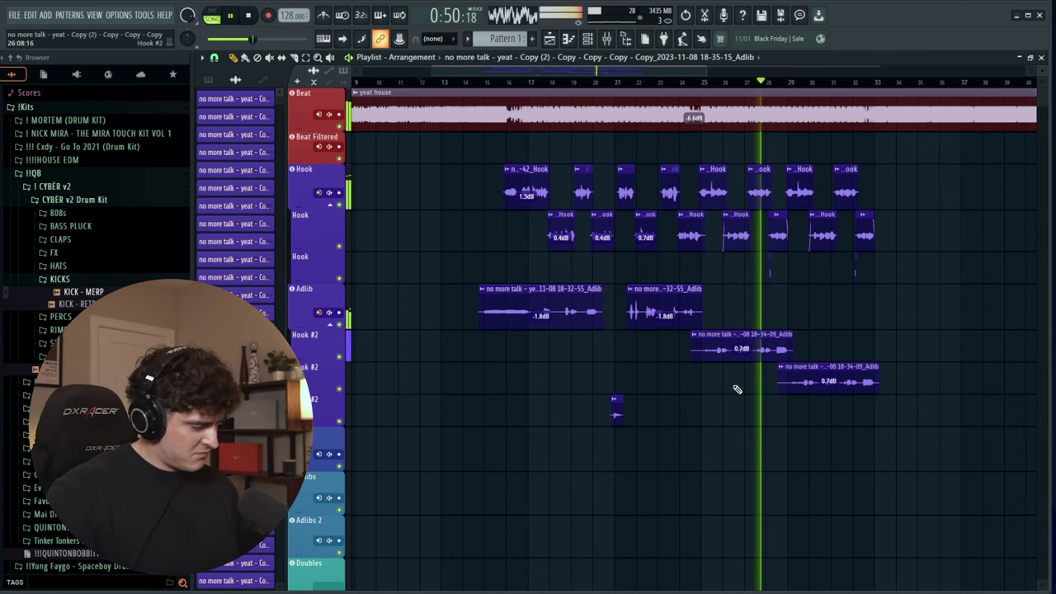
drag(835, 422, 693, 328)
drag(741, 358, 742, 358)
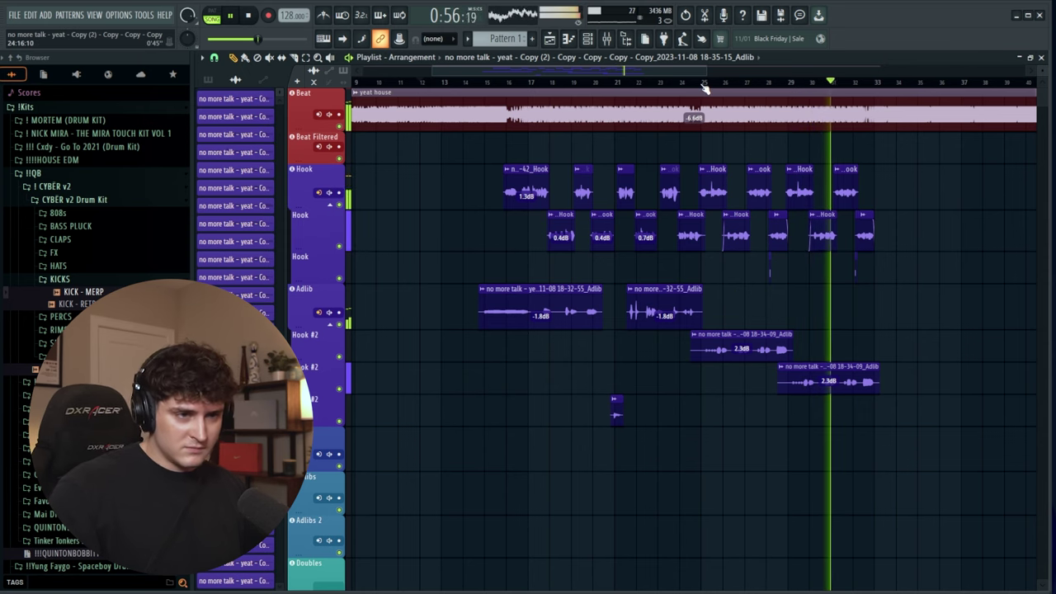
- Record further hook vocal takes on the Hook track from about bar 33 to bar 40
scroll(705, 85, down, 3)
drag(686, 75, 767, 74)
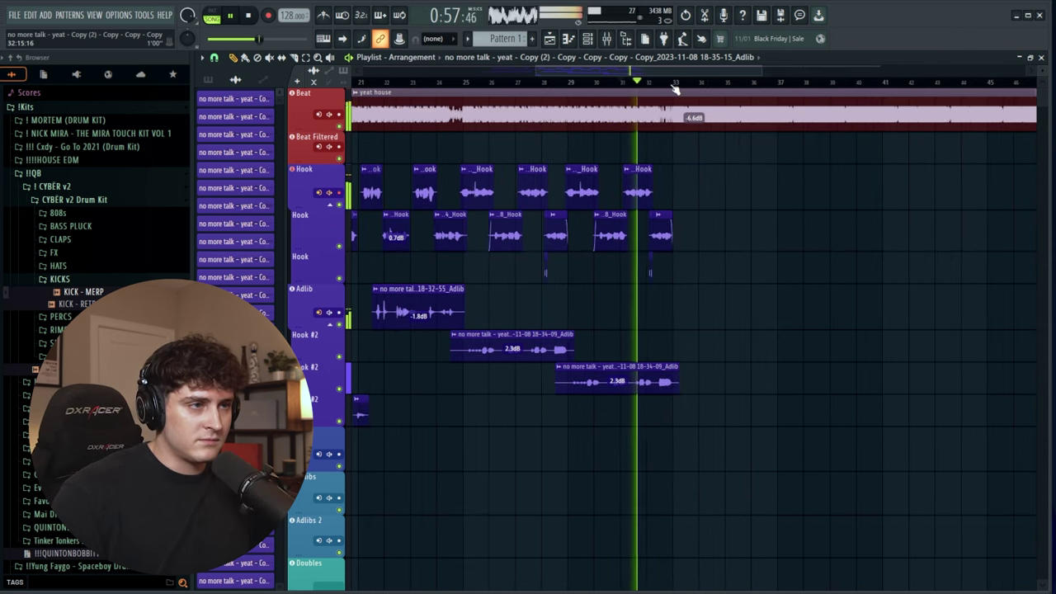
scroll(675, 88, up, 1)
key(r)
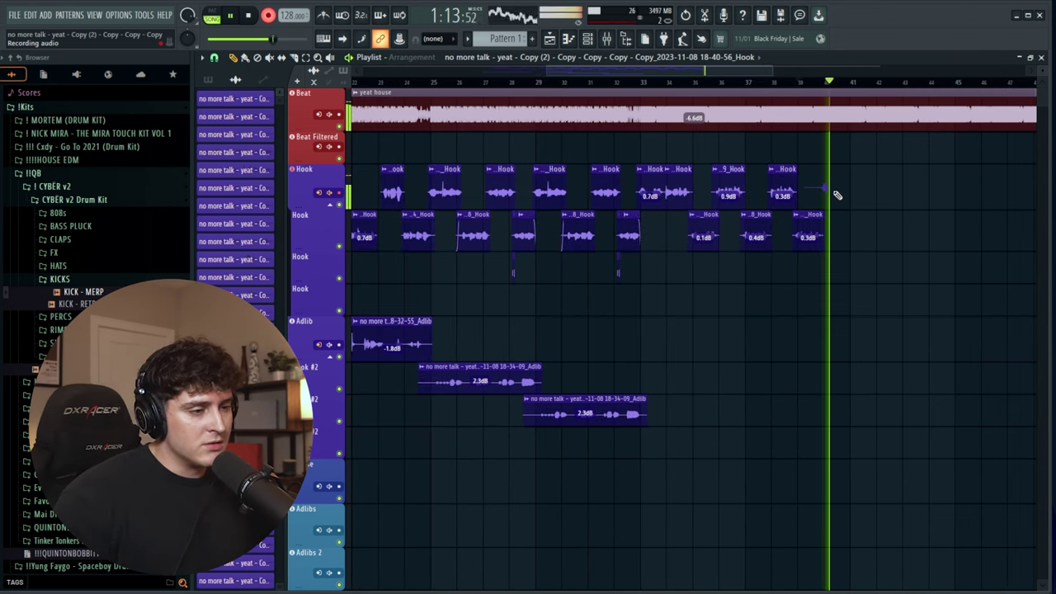
key(space)
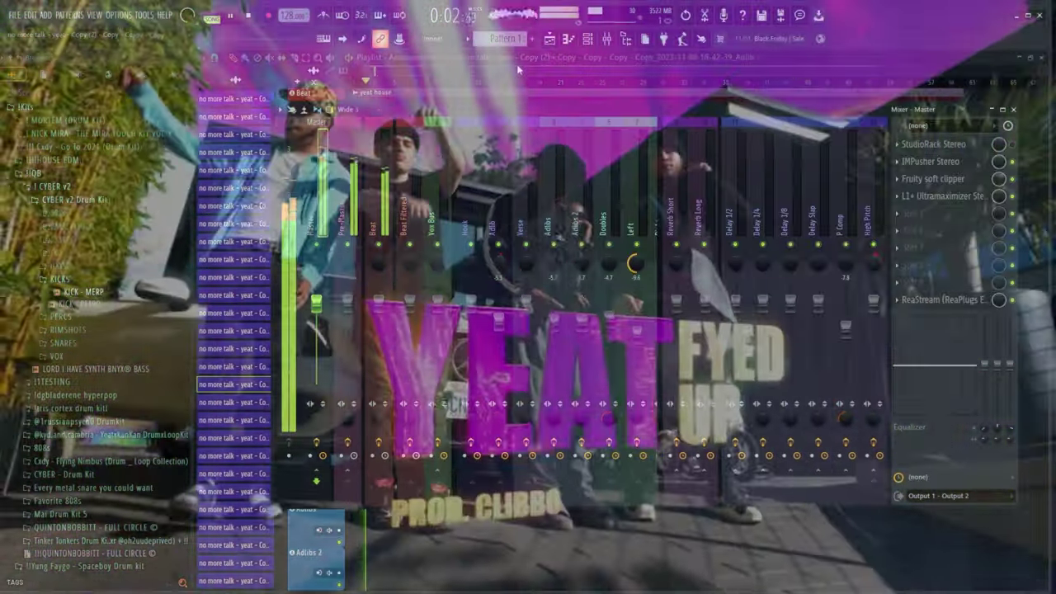
- Bring the playlist back into view and examine the full vocal arrangement during playback from the start
click(516, 71)
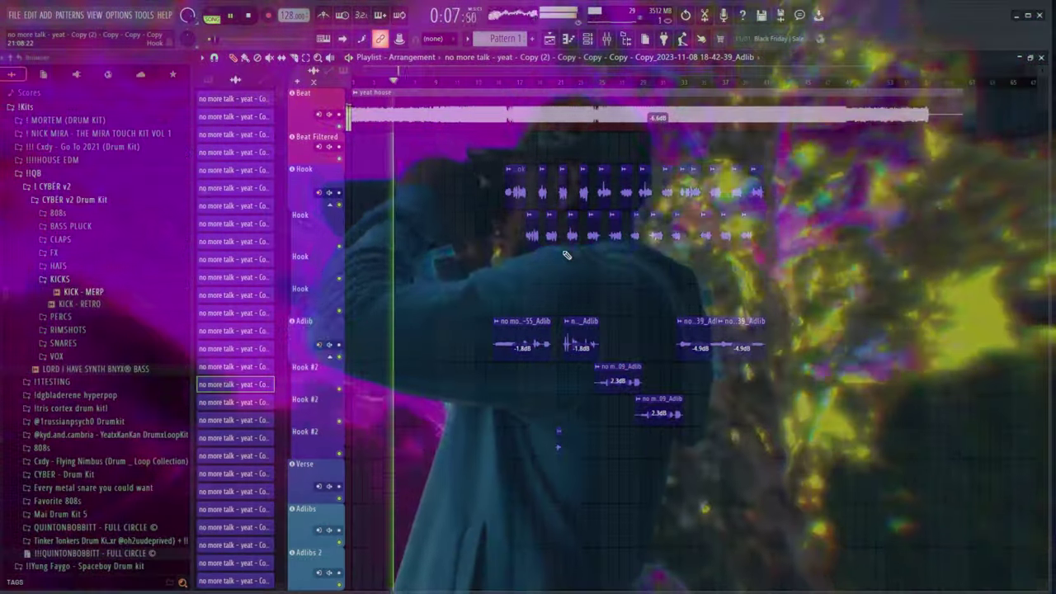
scroll(531, 87, up, 2)
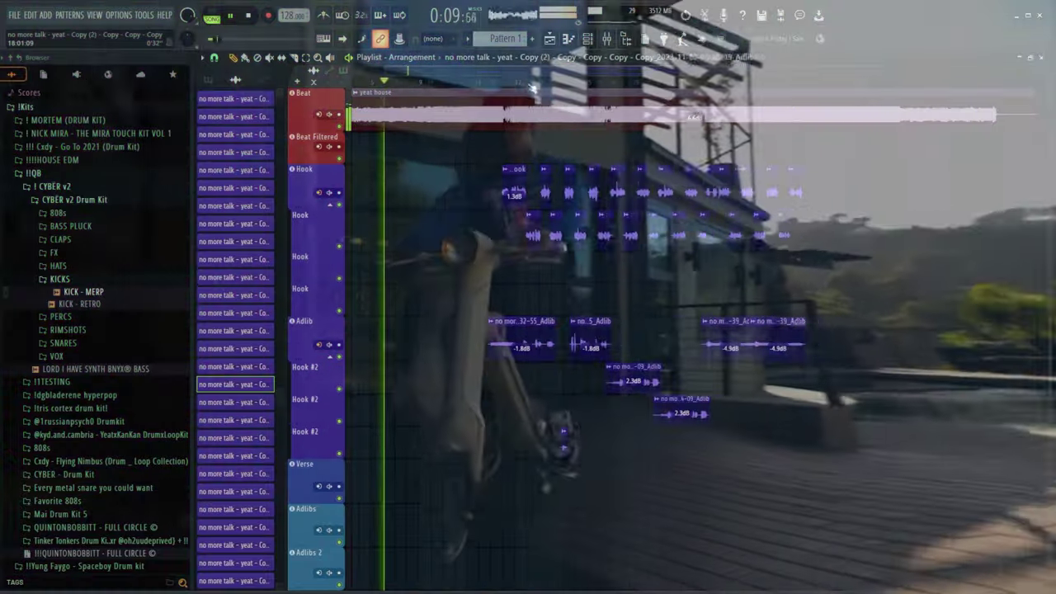